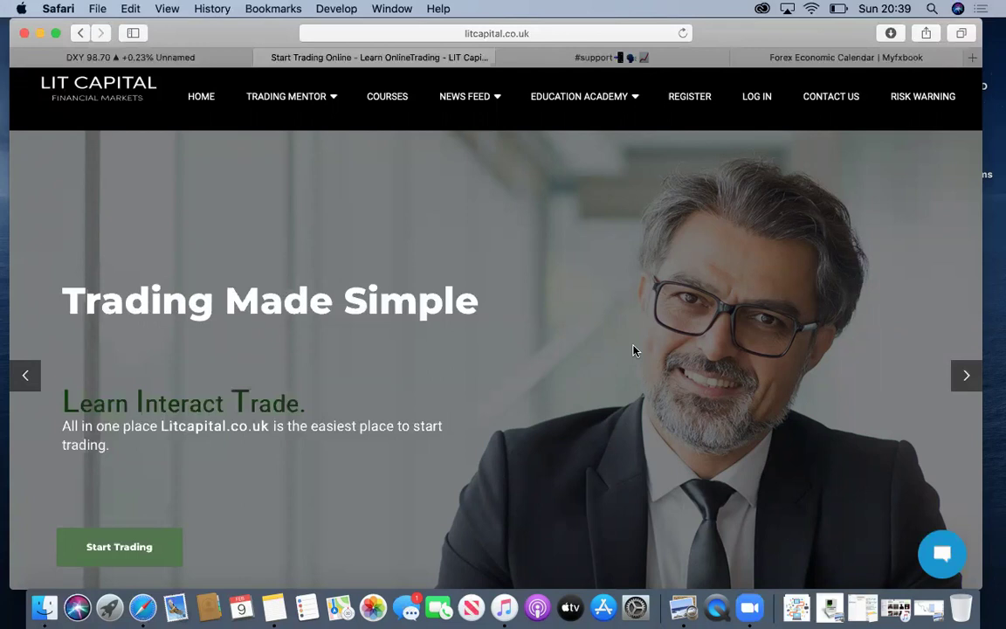
Step: Look over the LIT Capital home page and switch to the weekly U.S. Dollar Currency Index chart in TradingView
scroll(635, 350, up, 3)
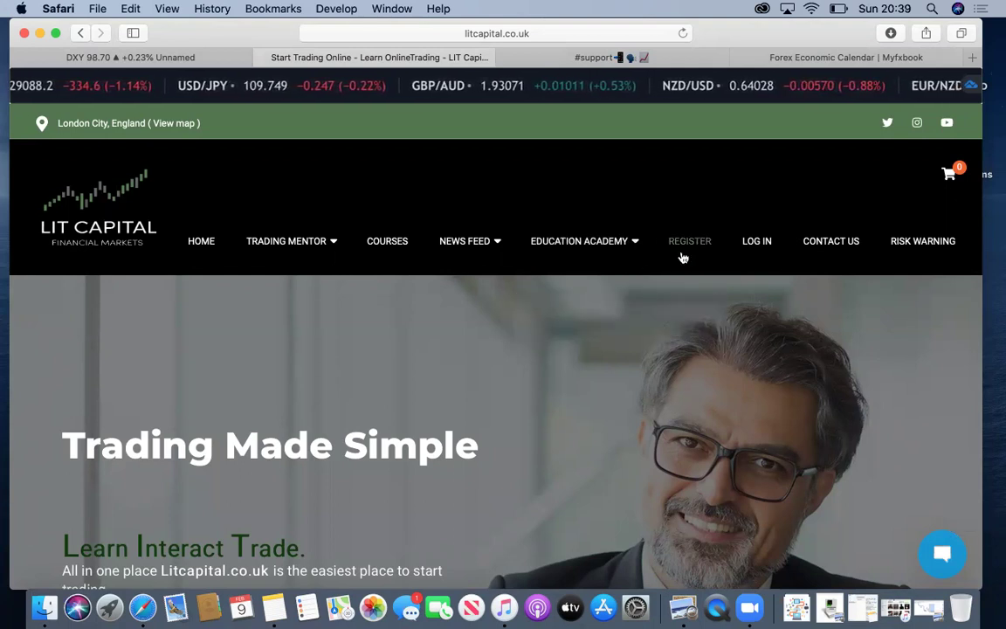
mouse_move(561, 199)
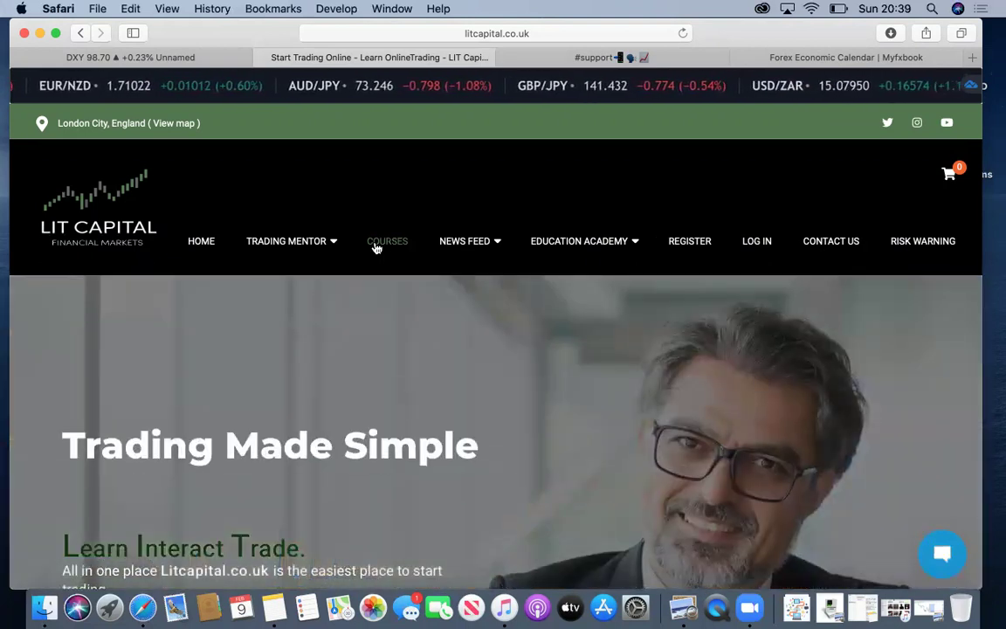
click(191, 58)
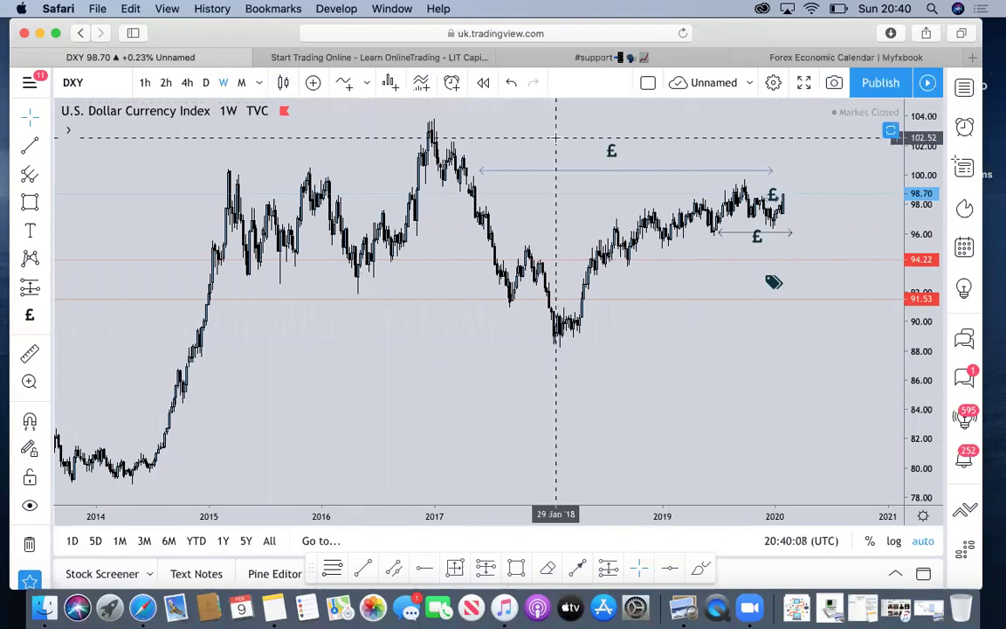
mouse_move(459, 487)
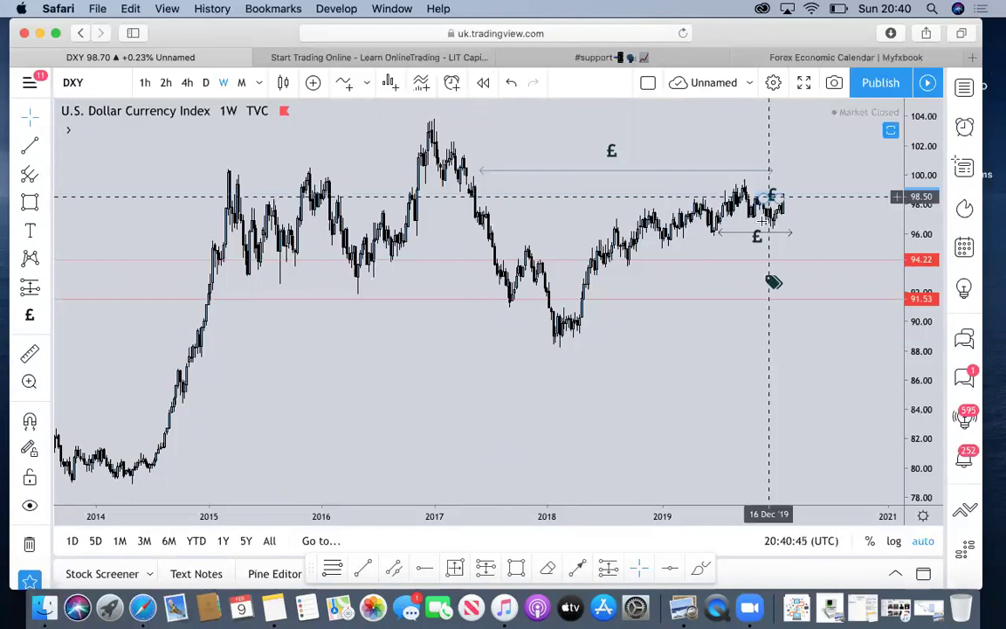
Step: Switch to the Myfxbook economic calendar and review the events scheduled from February 9 to February 14, 2020
click(825, 56)
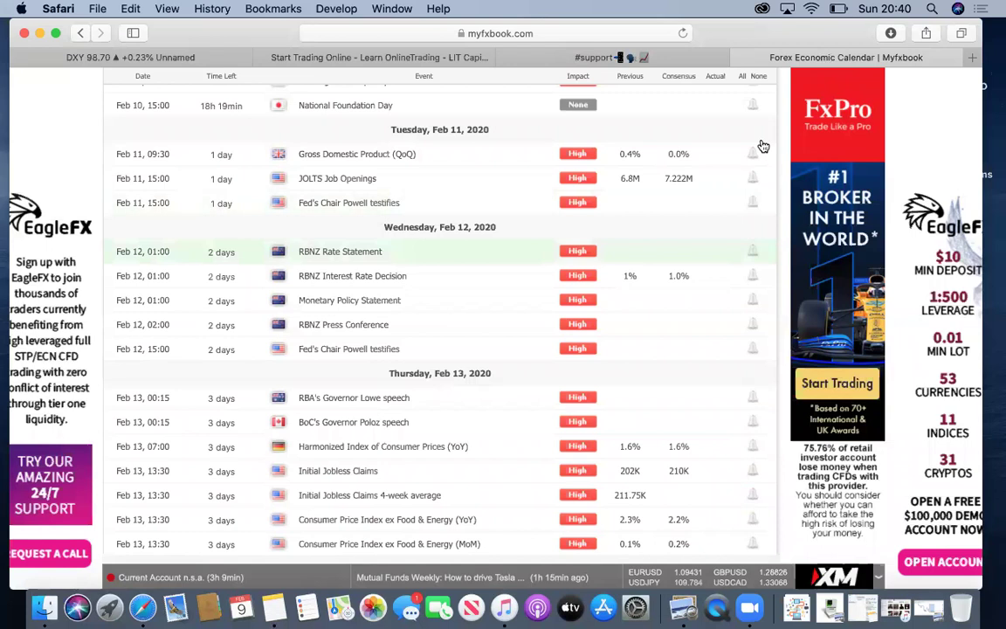
scroll(763, 146, up, 2)
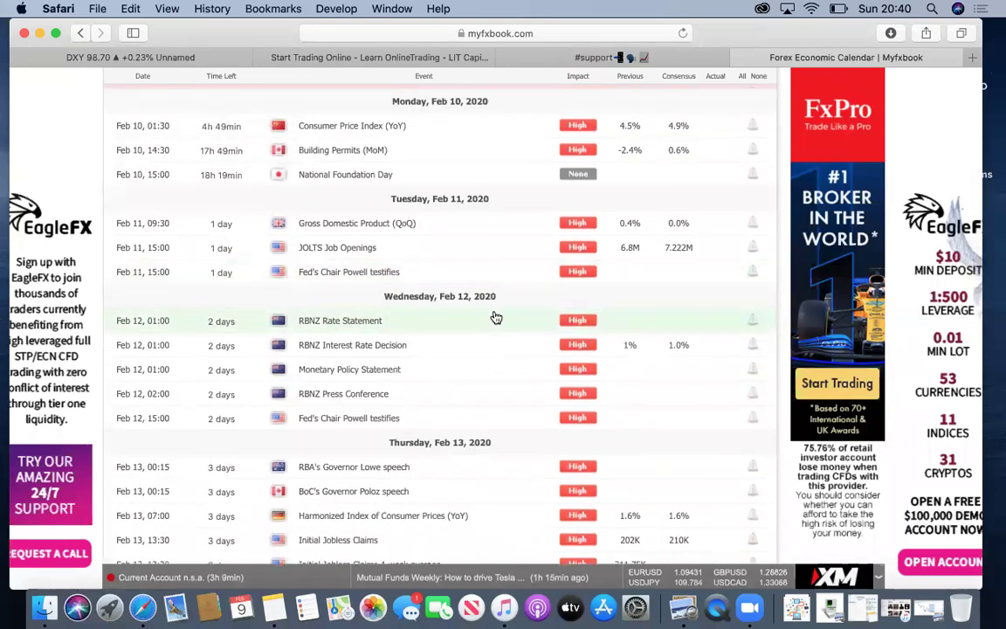
scroll(496, 317, up, 2)
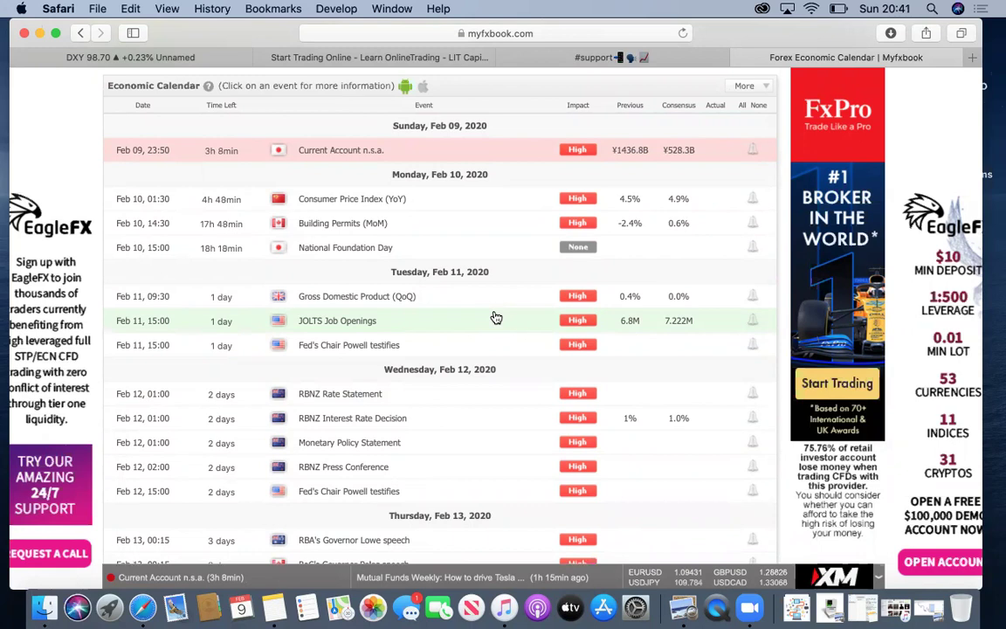
scroll(467, 434, down, 2)
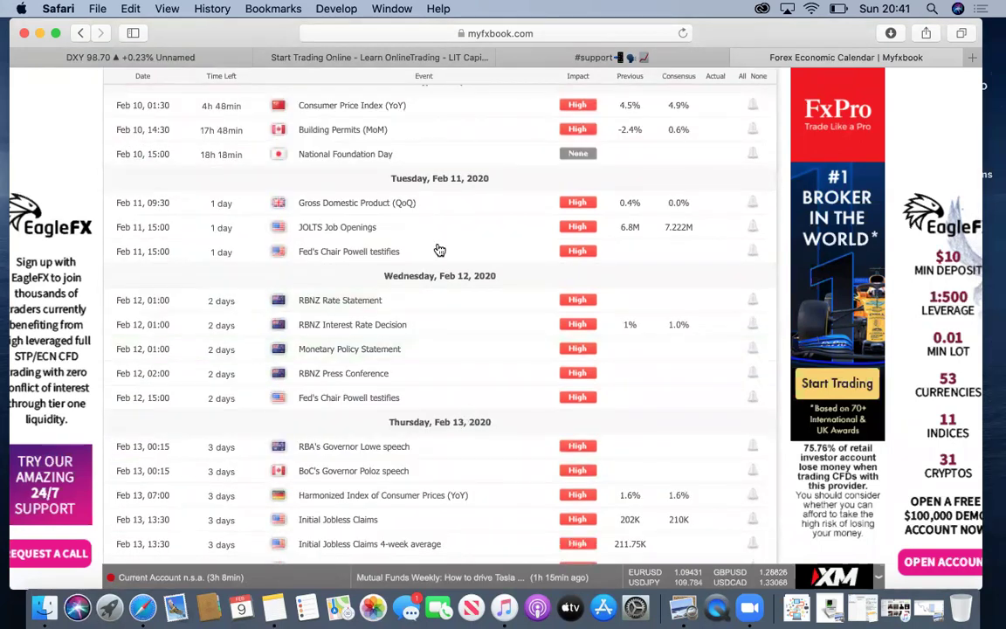
scroll(415, 366, down, 3)
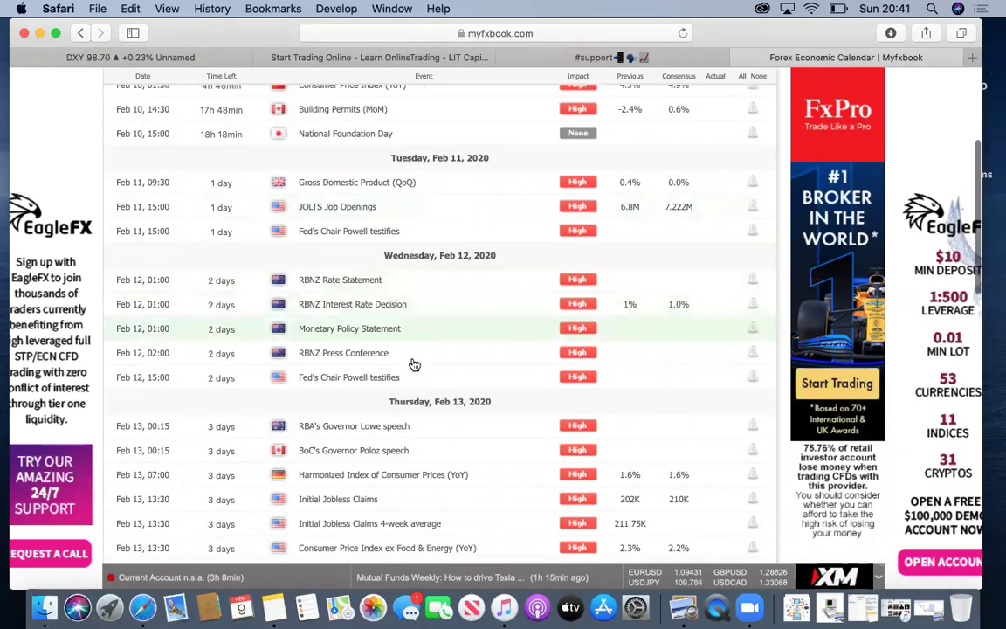
scroll(415, 366, down, 1)
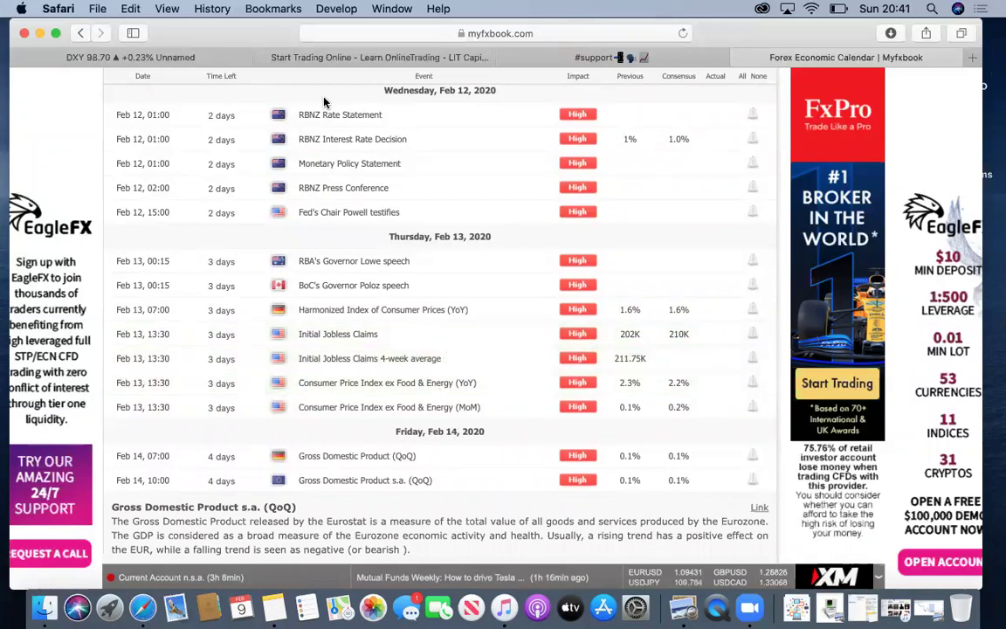
Step: Return to the U.S. Dollar Currency Index chart in TradingView and change it to the daily timeframe
click(179, 53)
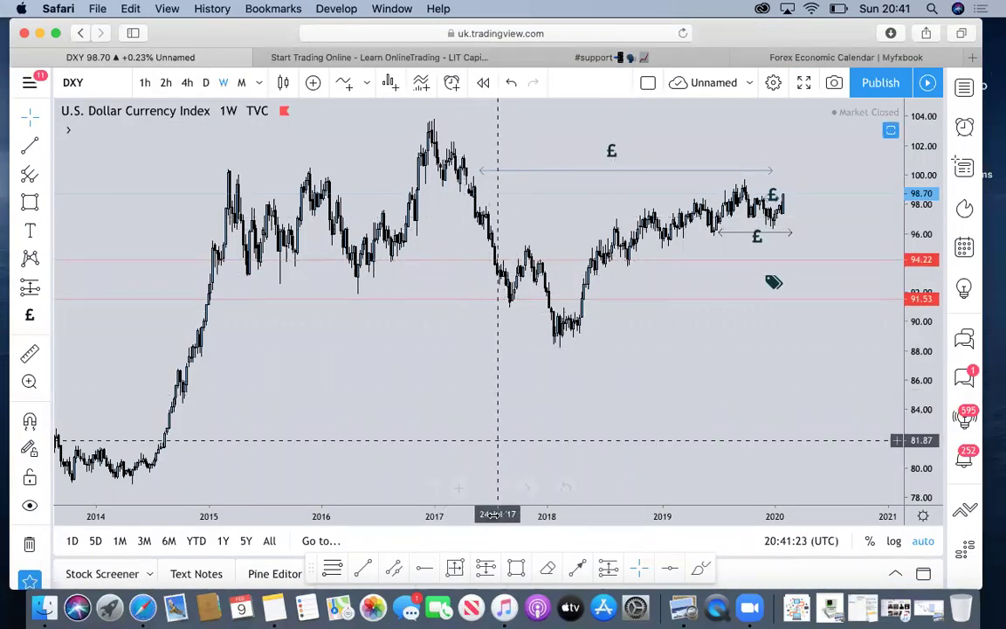
mouse_move(428, 462)
click(460, 488)
click(460, 488)
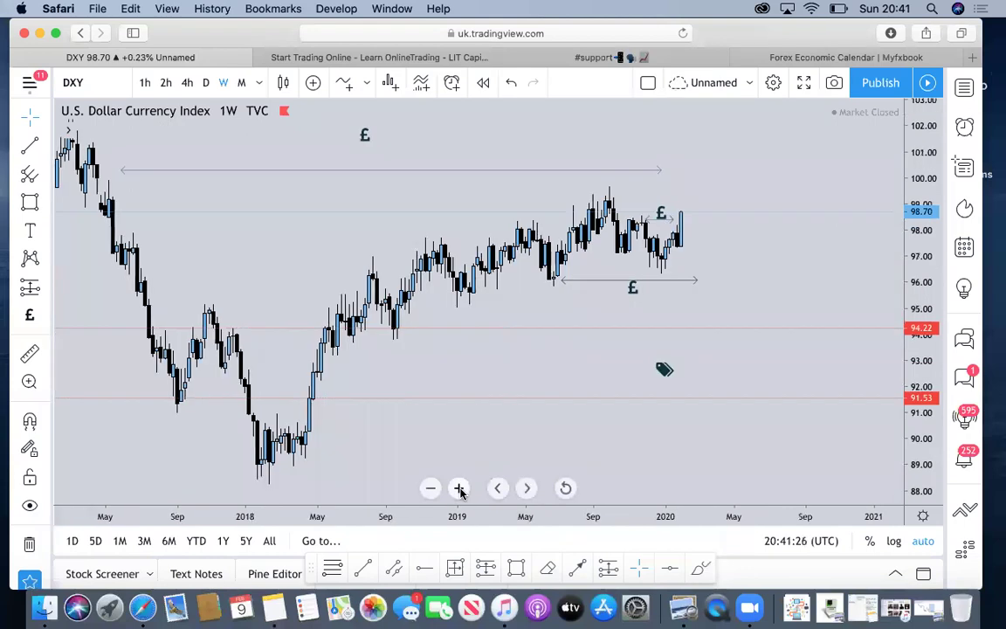
click(460, 489)
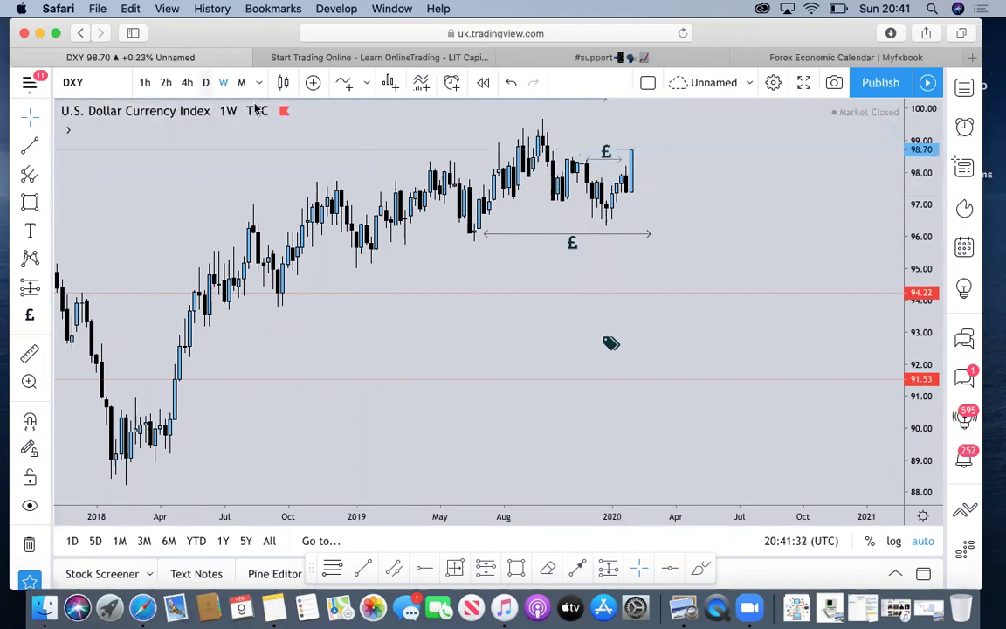
click(205, 82)
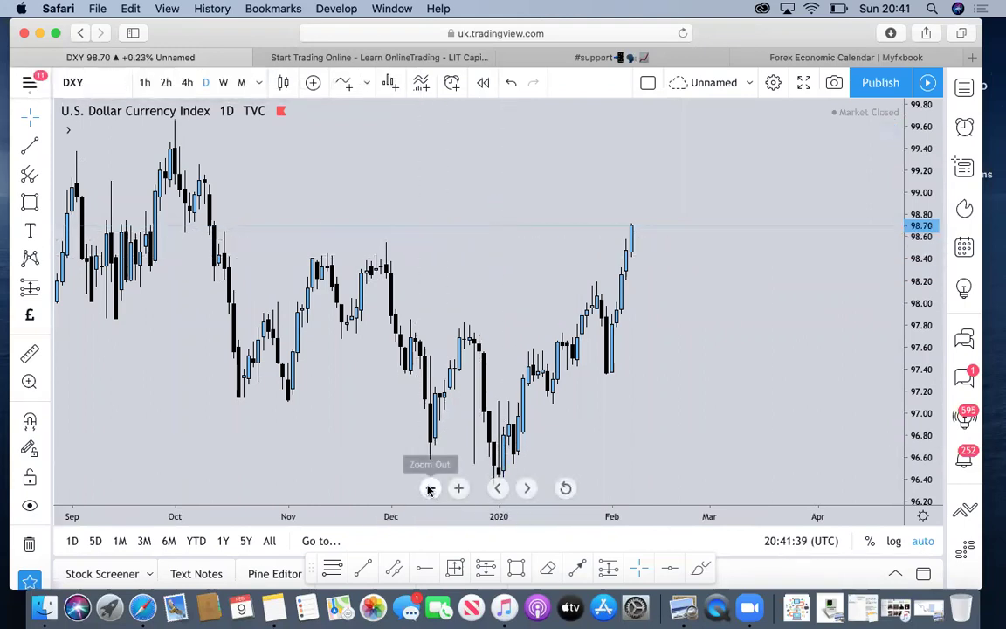
click(429, 488)
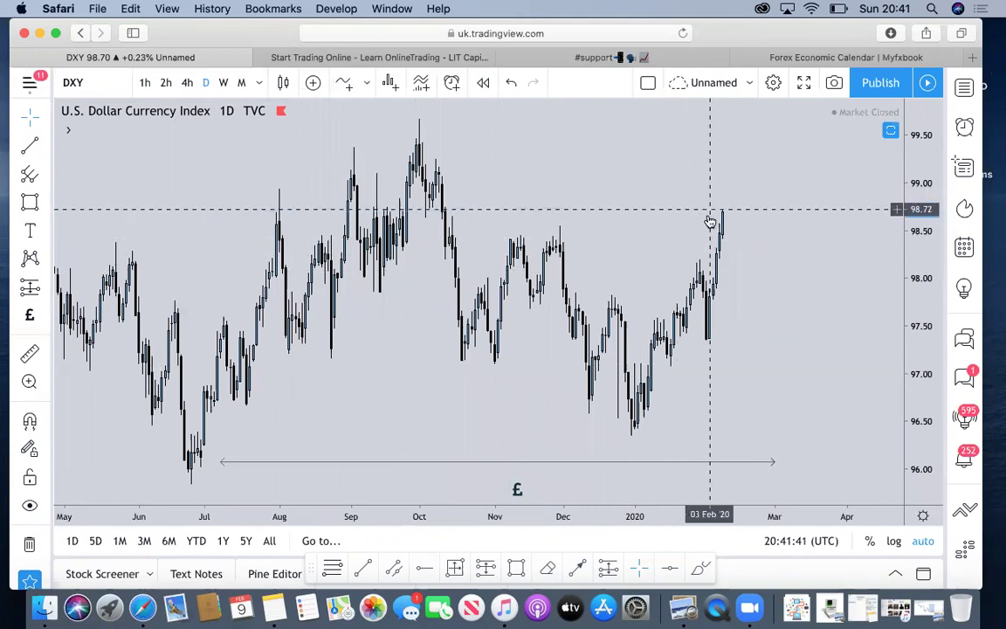
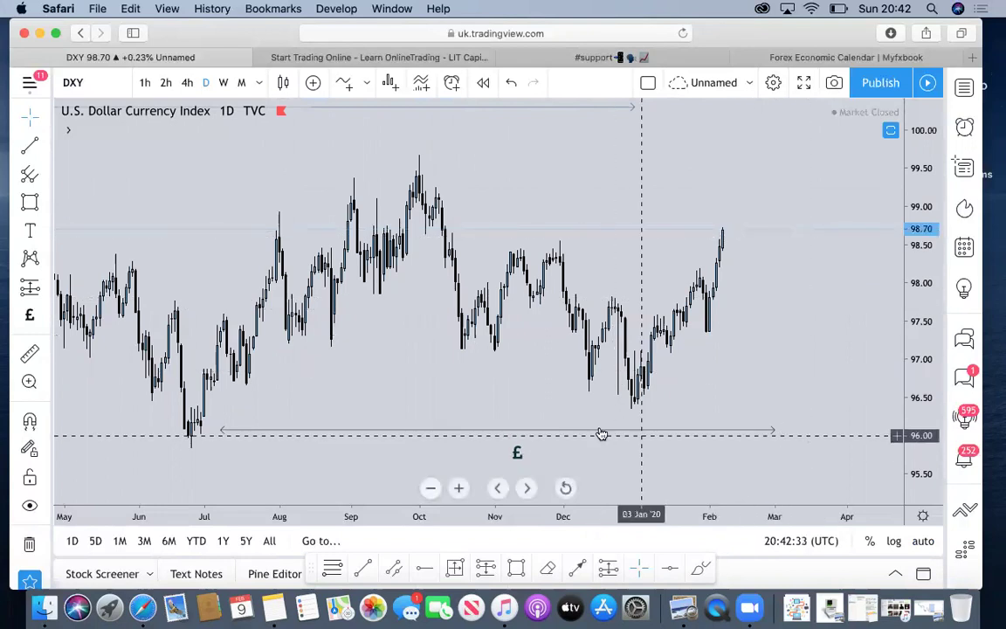
Step: Draw a nearly horizontal trend line at about 99.50, from 3 Oct 2019 to 25 Feb 2020, just below the October peak
click(429, 487)
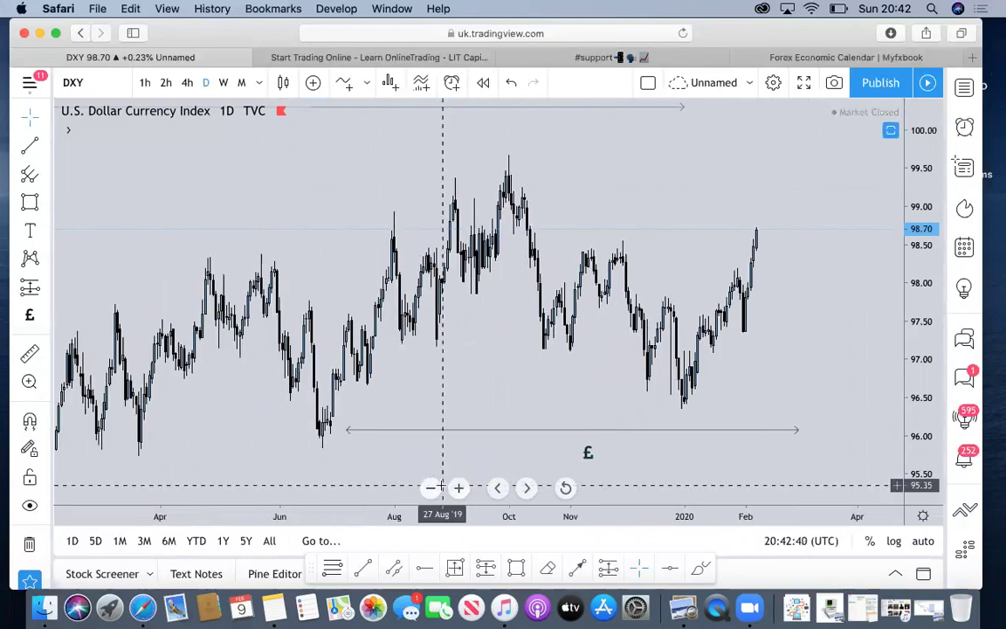
click(431, 488)
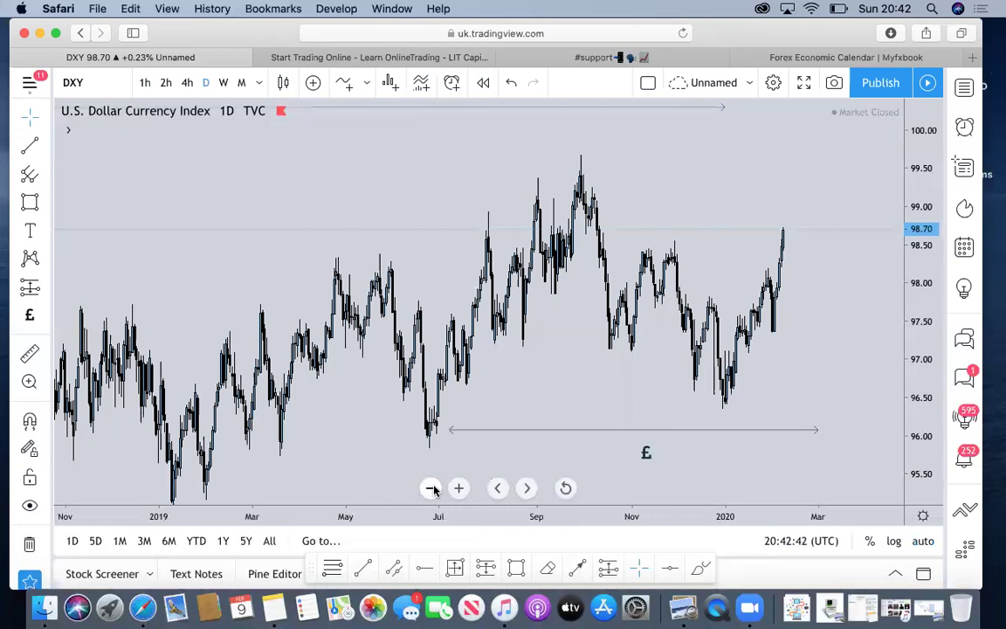
click(459, 489)
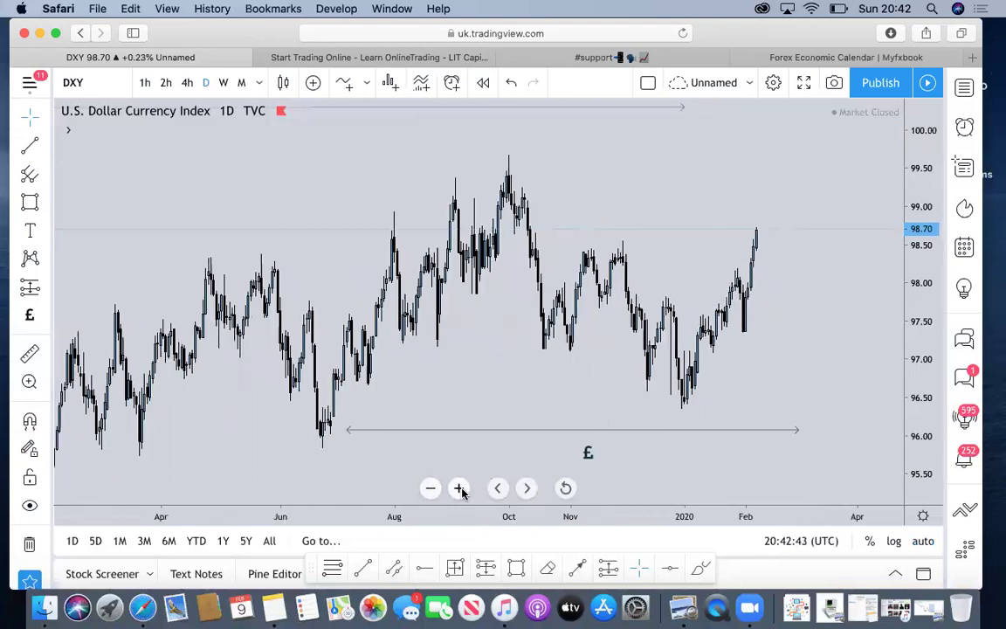
click(460, 489)
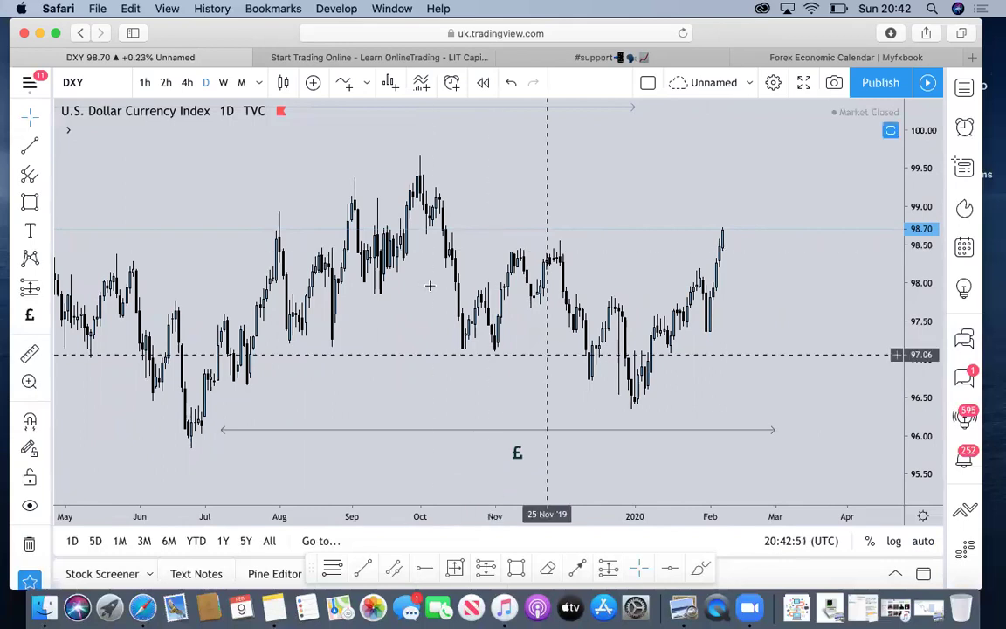
click(367, 431)
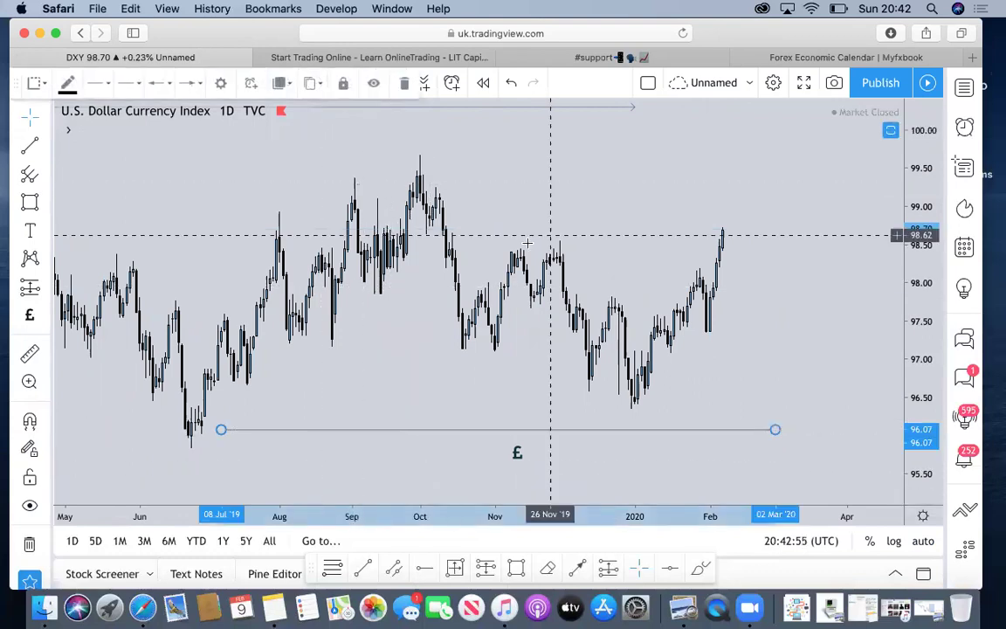
click(463, 366)
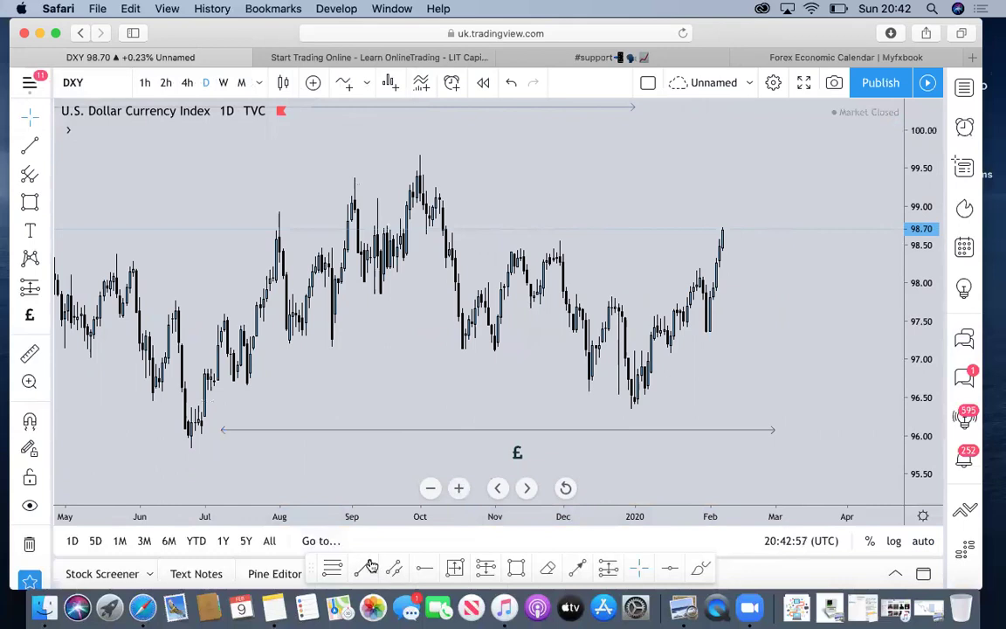
key(alt+t)
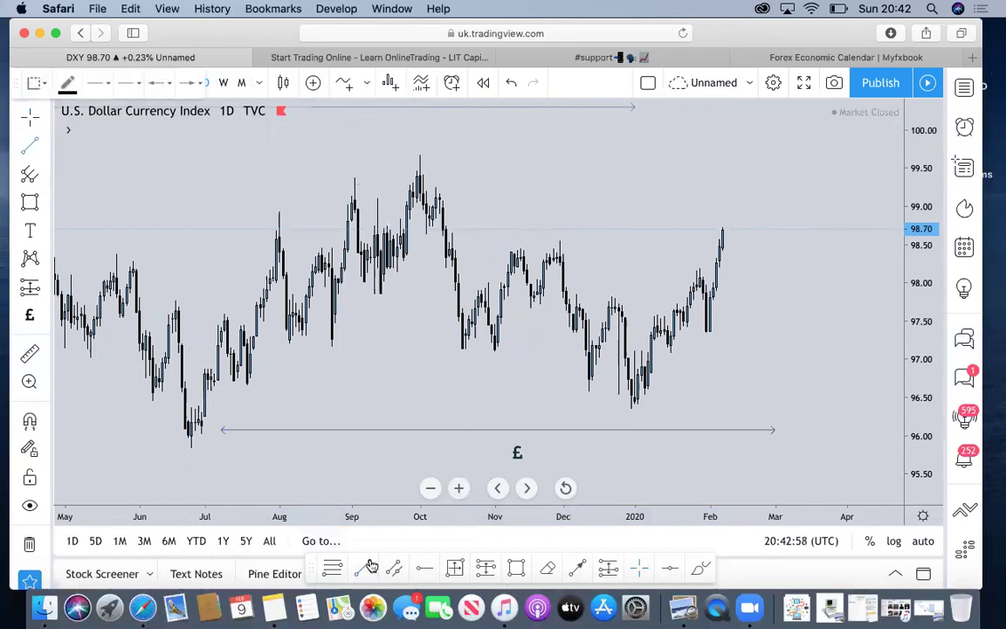
click(426, 179)
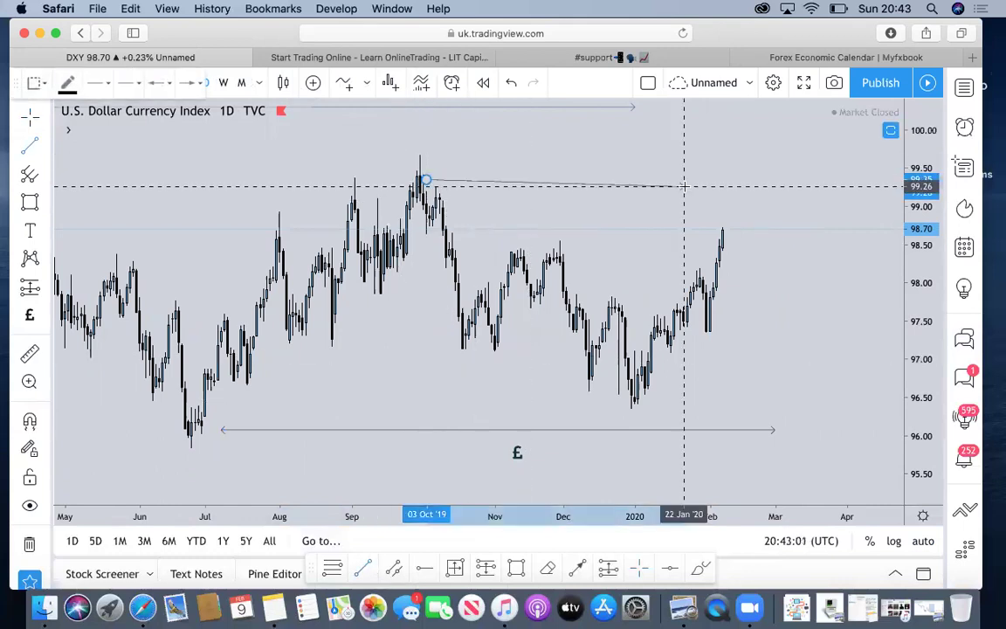
click(759, 176)
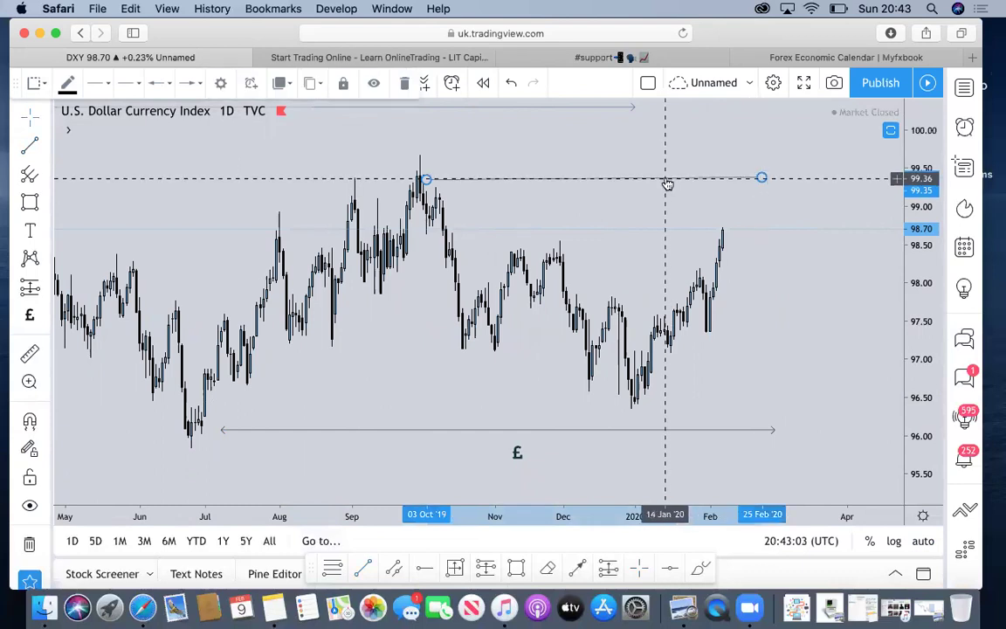
mouse_move(667, 179)
mouse_down()
mouse_move(658, 156)
mouse_move(662, 169)
mouse_up()
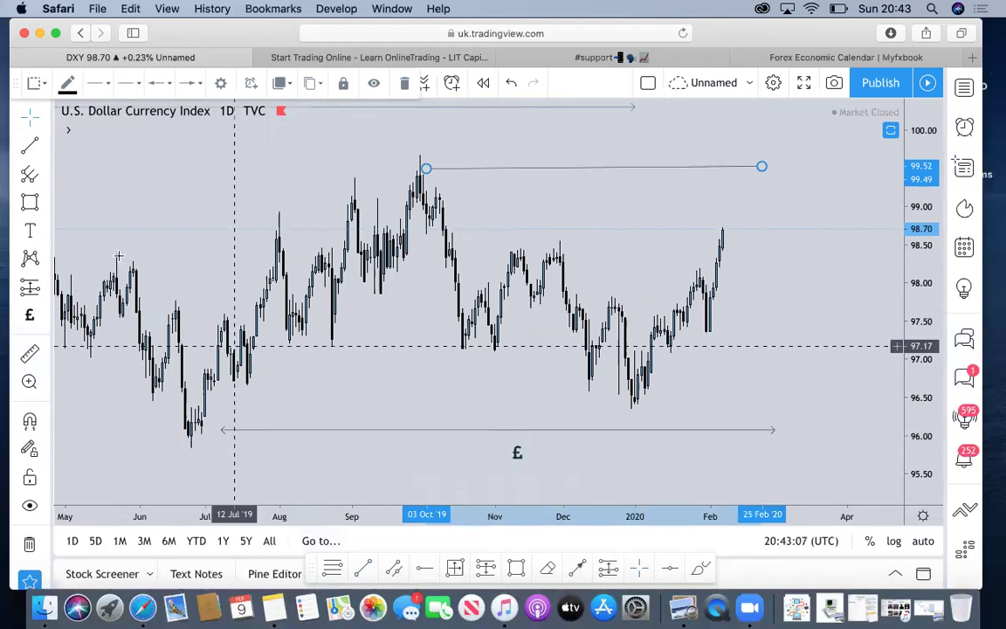
click(486, 173)
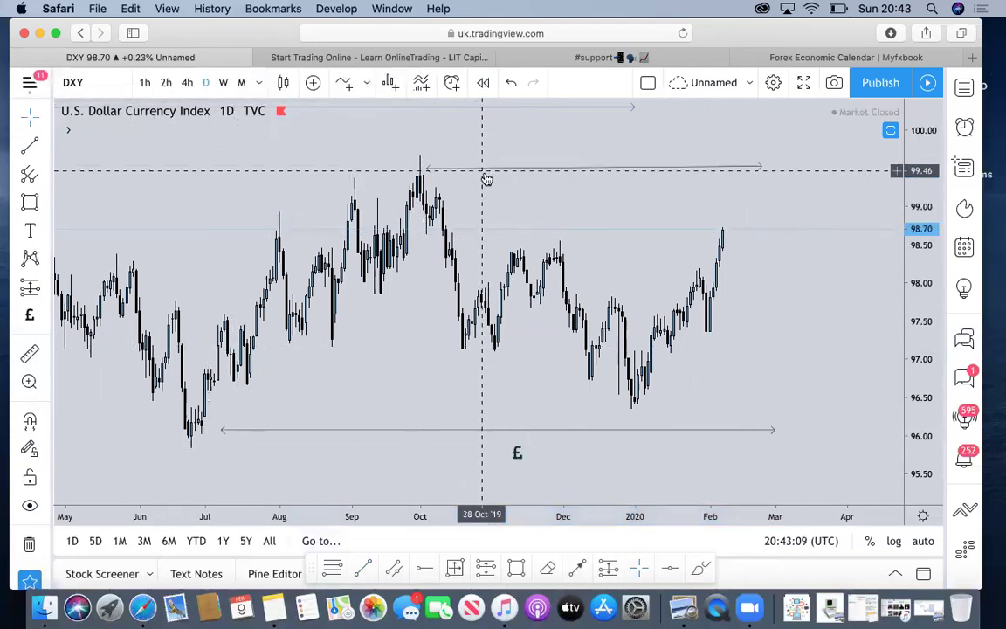
Step: Apply the EQH drawing template to the new trend line and place a £ icon above it at about 99.74 in December 2019
click(459, 170)
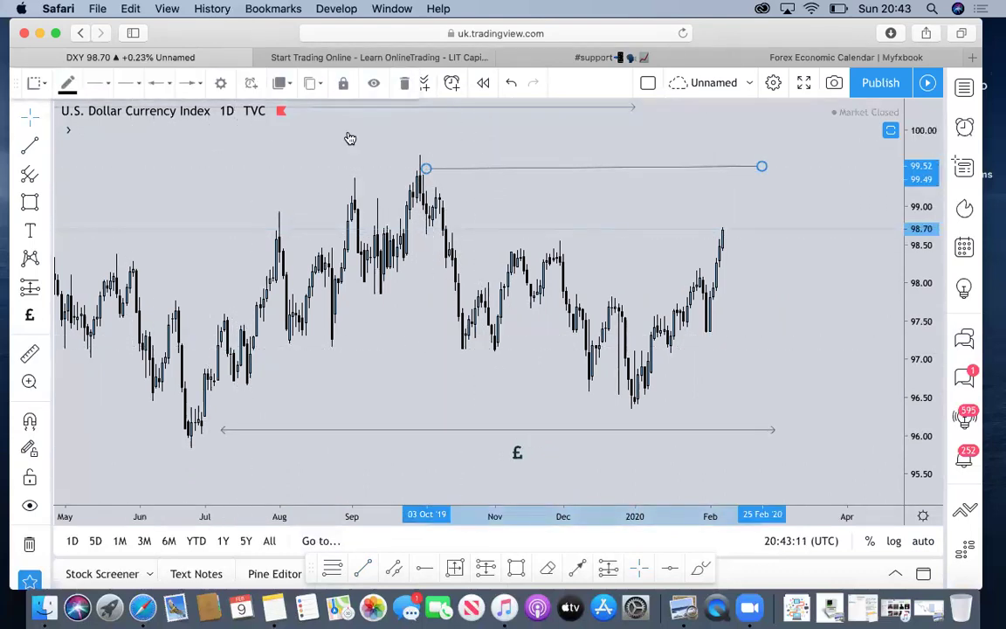
click(39, 91)
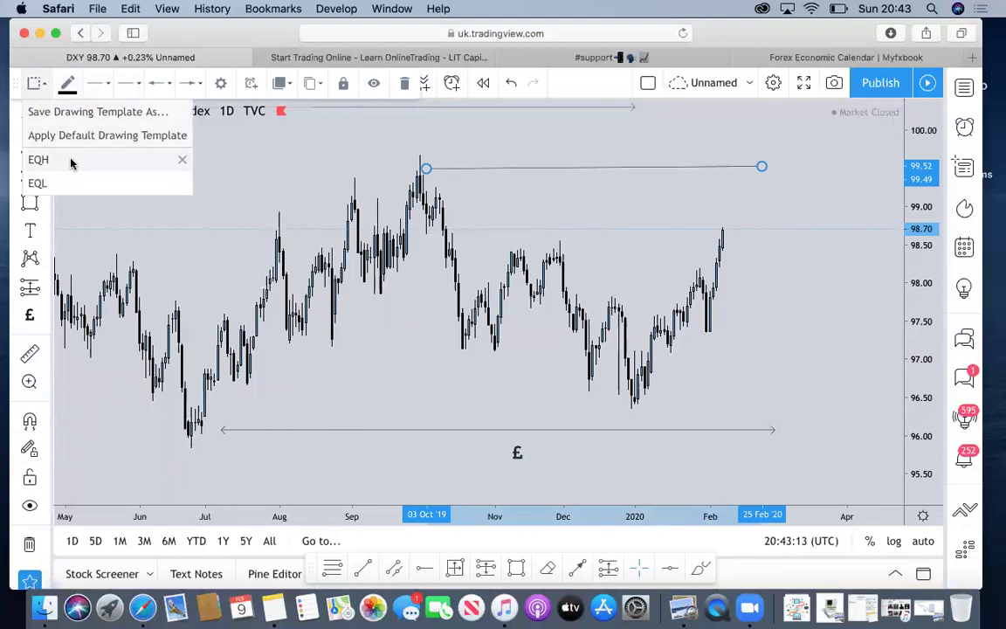
click(70, 162)
click(29, 317)
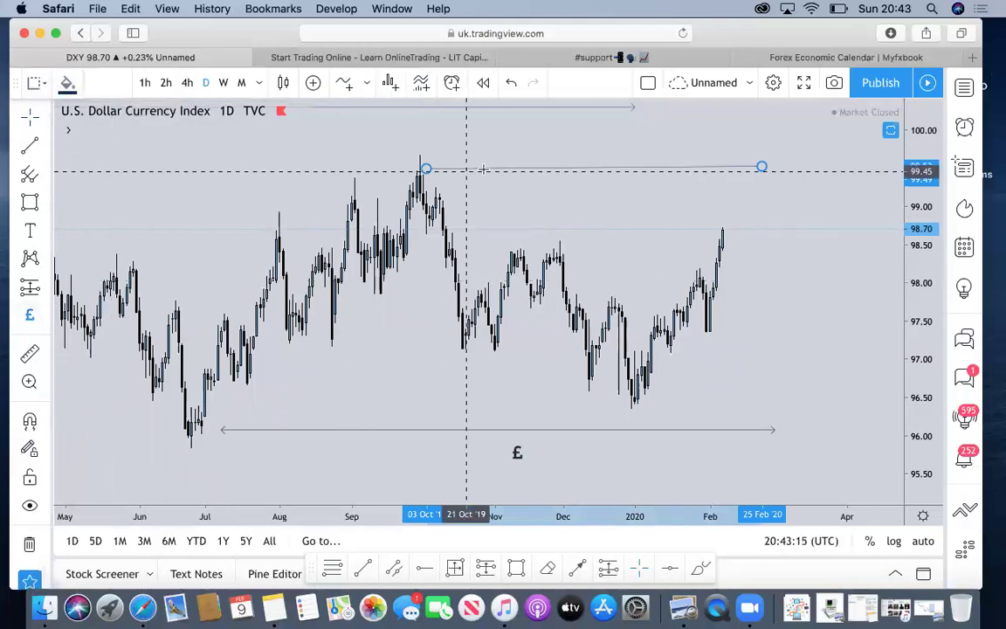
click(593, 149)
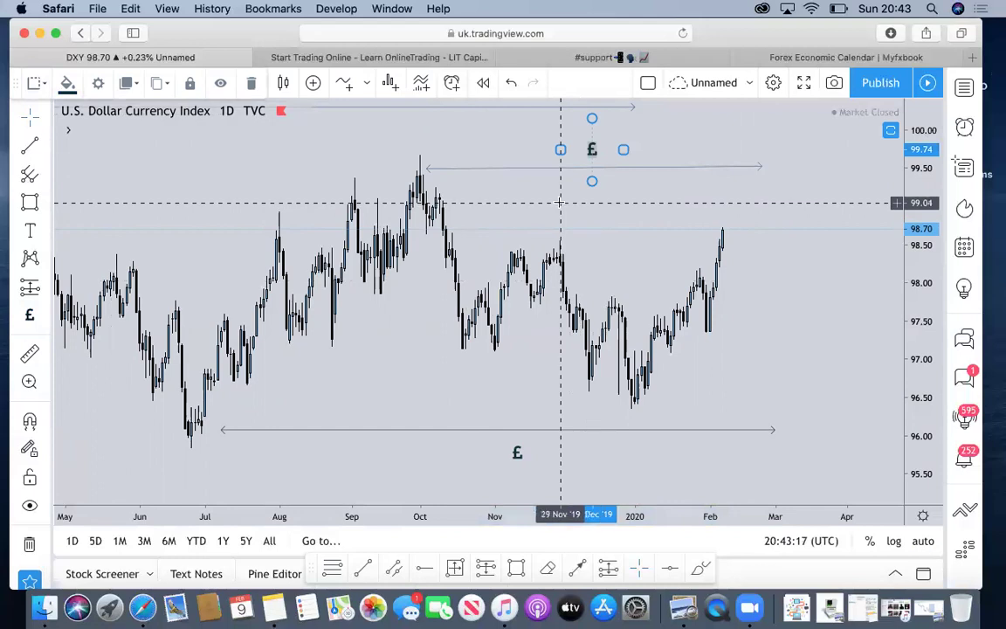
click(364, 150)
Step: Change the chart to the weekly timeframe and restore automatic price scaling
click(223, 82)
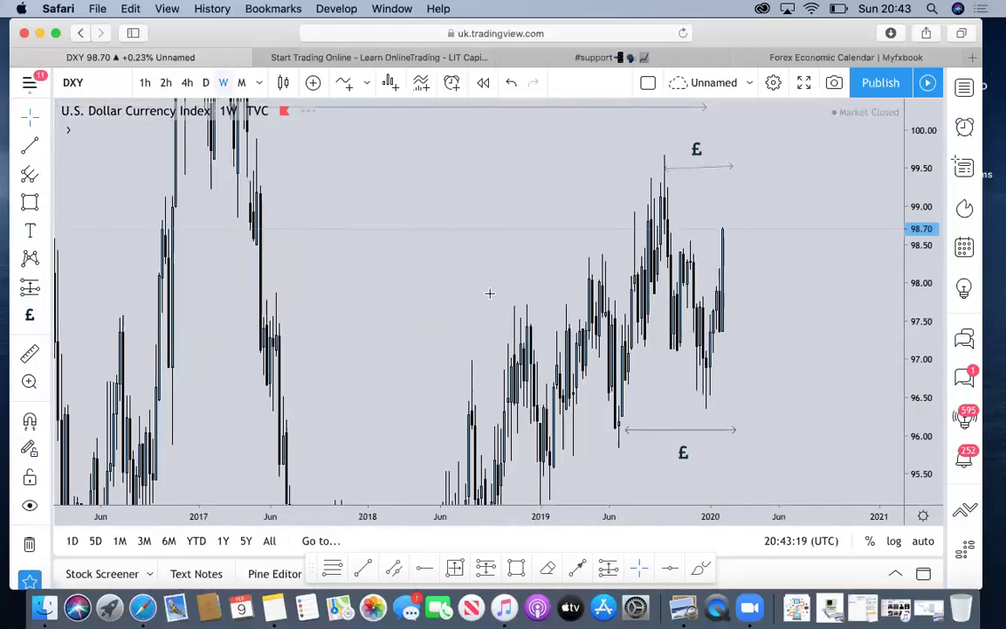
click(459, 489)
click(459, 488)
click(459, 488)
scroll(816, 296, left, 5)
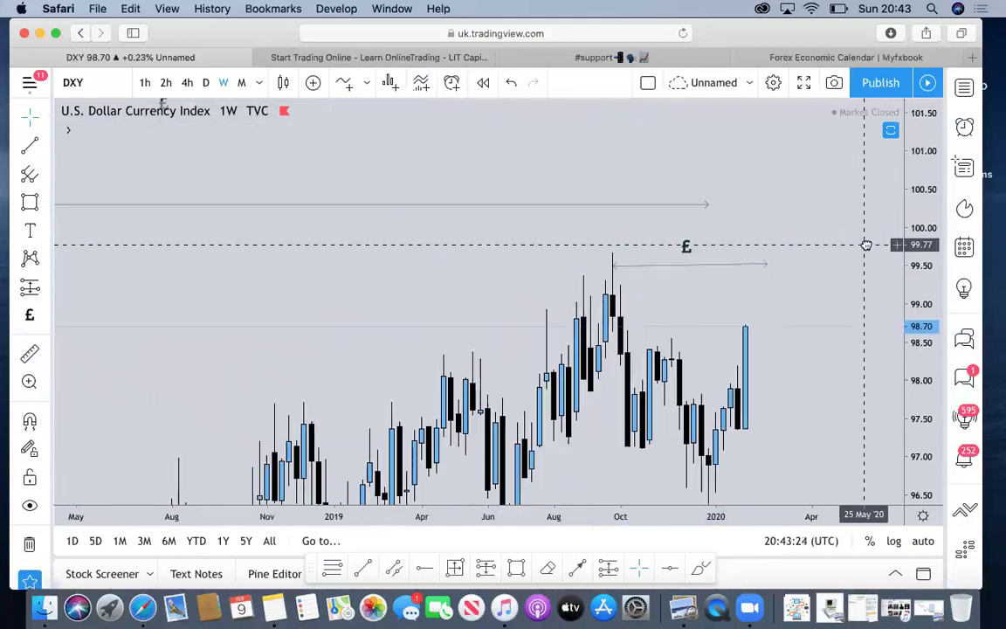
click(922, 541)
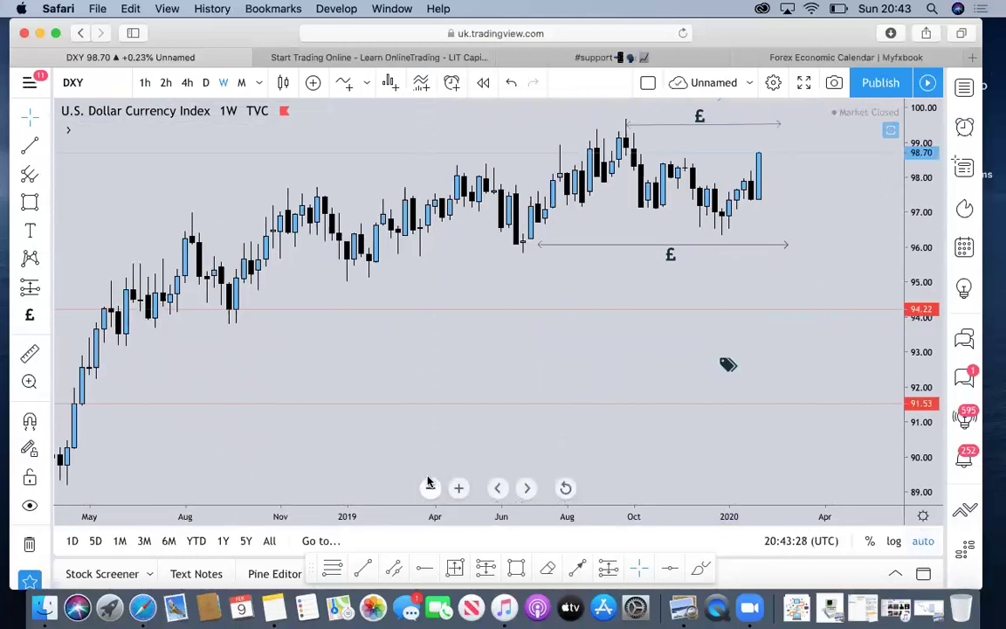
click(430, 487)
click(430, 487)
click(429, 487)
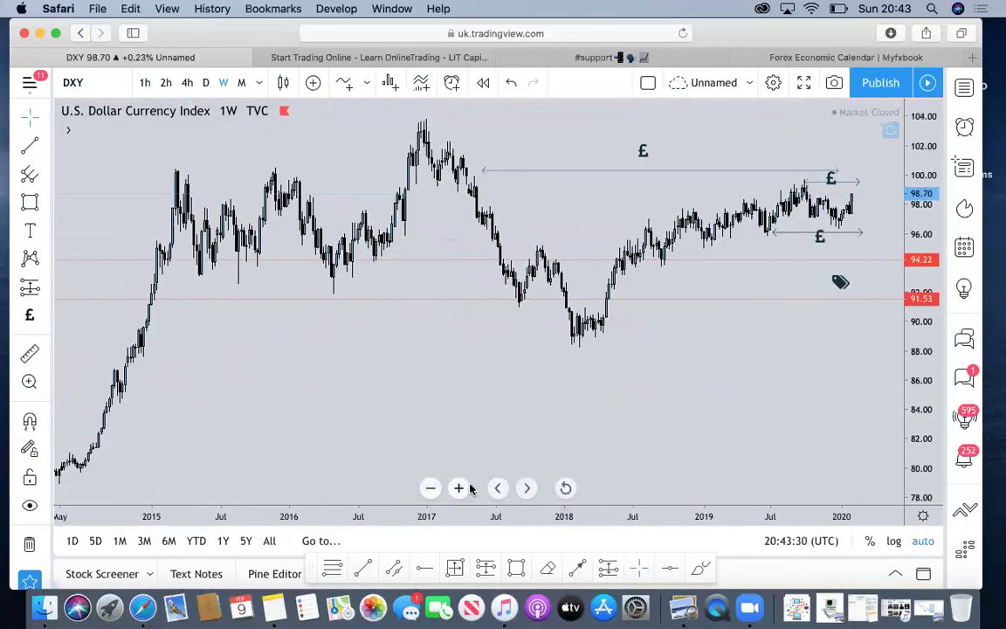
Step: Move the £ icon above the upper EQH line of the weekly U.S. Dollar Currency Index chart to about 99.83
click(458, 487)
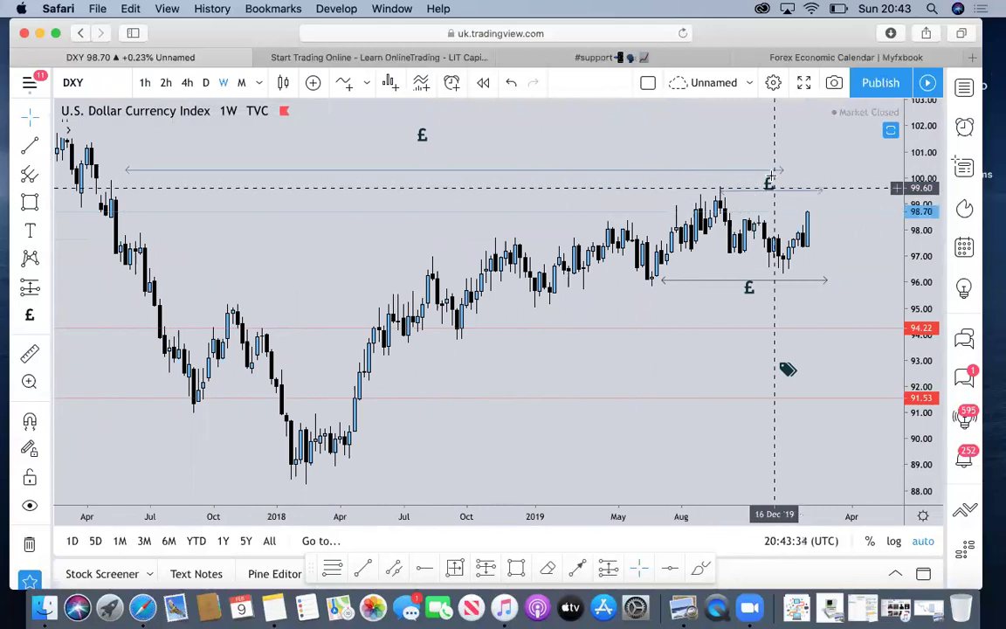
drag(770, 187, 768, 179)
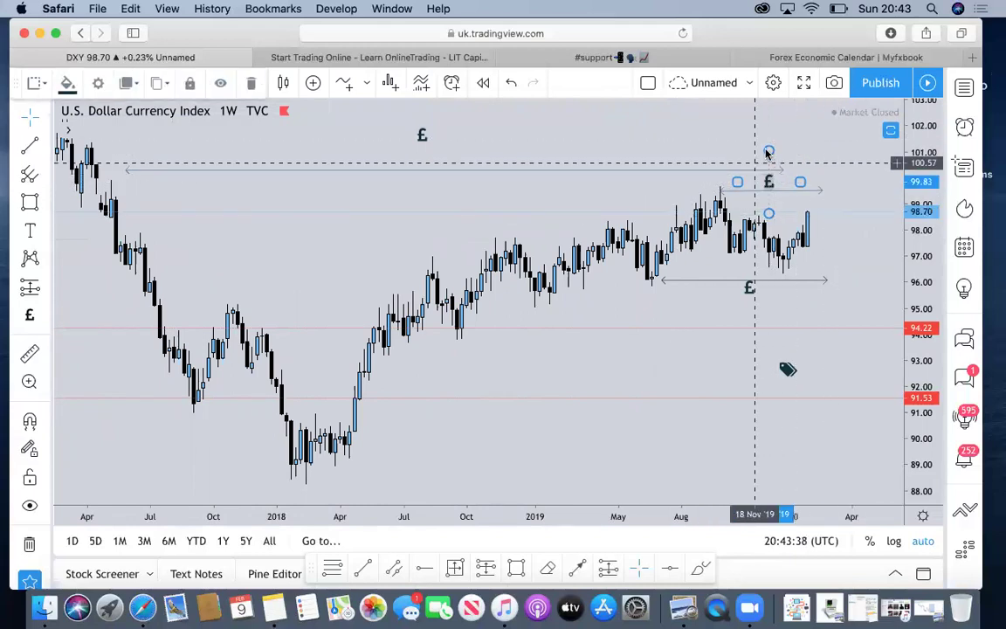
click(812, 234)
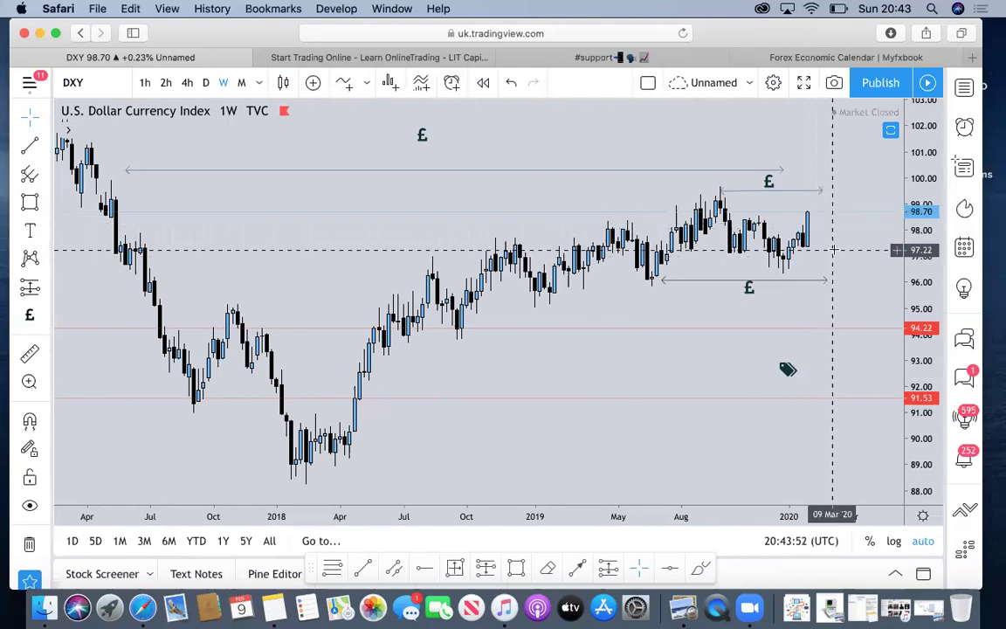
Step: Switch the chart to AUDJPY, view the saved AJ Long image in Preview, and close it to return to the chart
key(space)
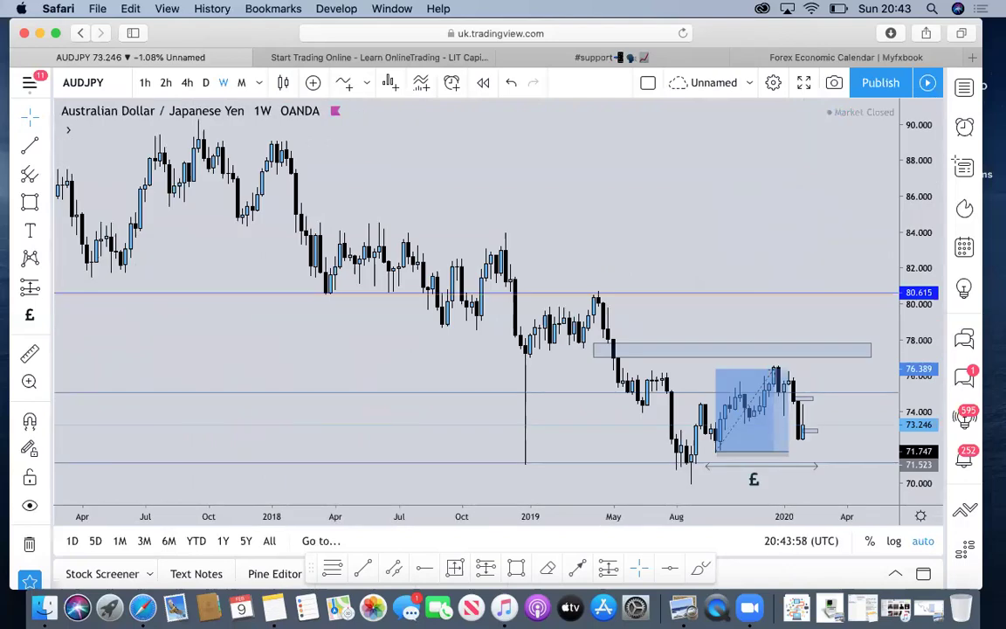
click(933, 616)
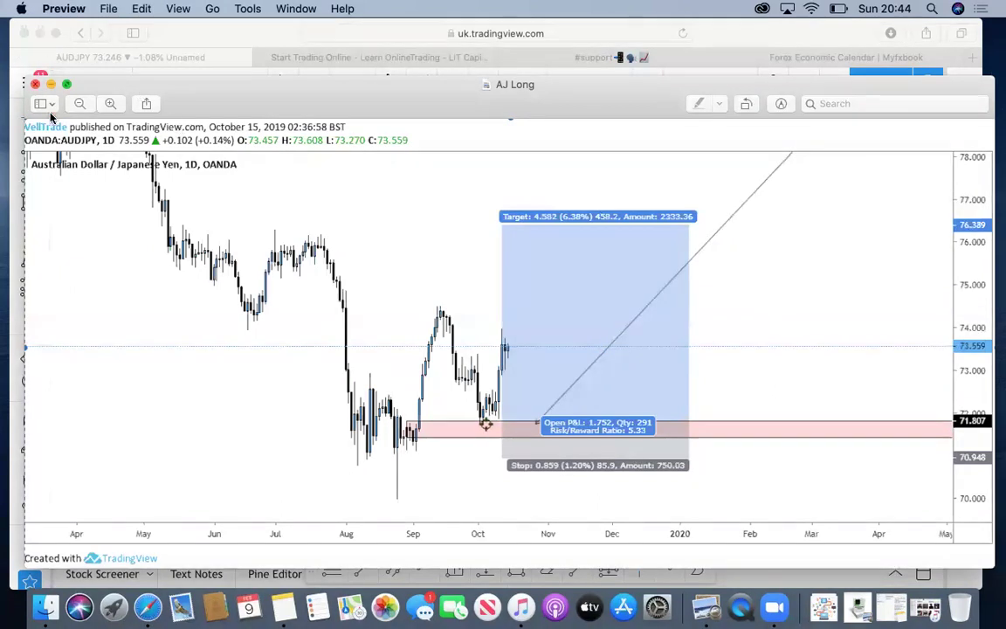
click(35, 85)
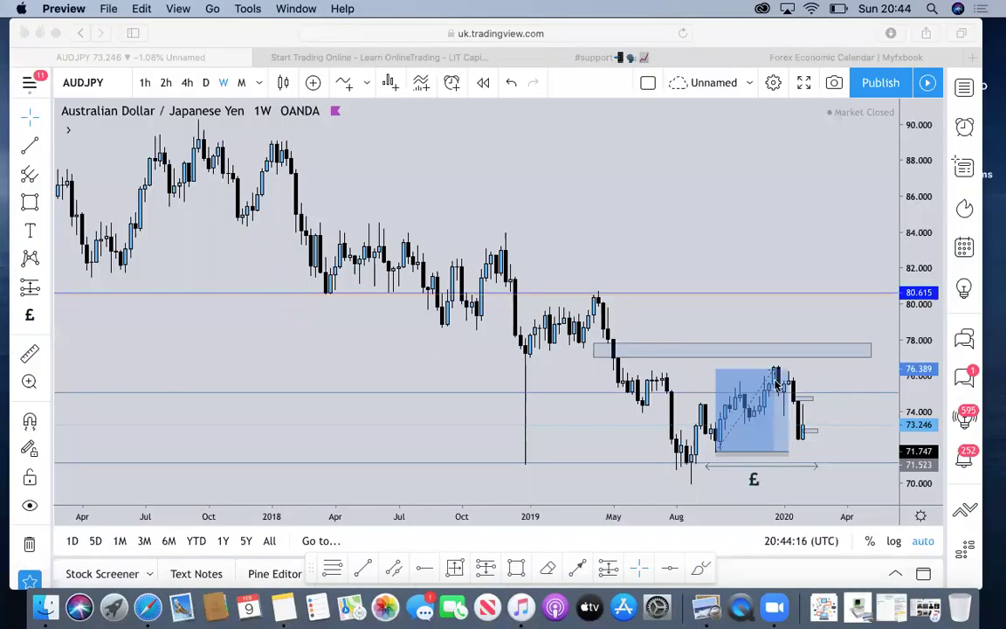
Step: Inspect recent AUDJPY weekly price action, then change to the daily timeframe and examine the whole long position
click(811, 254)
drag(774, 247, 637, 240)
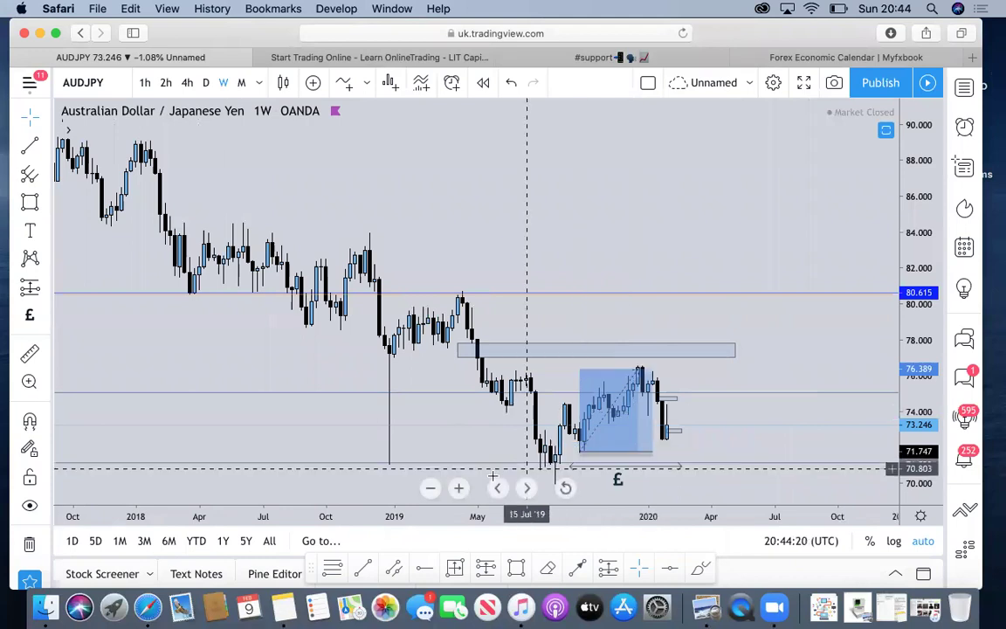
click(459, 488)
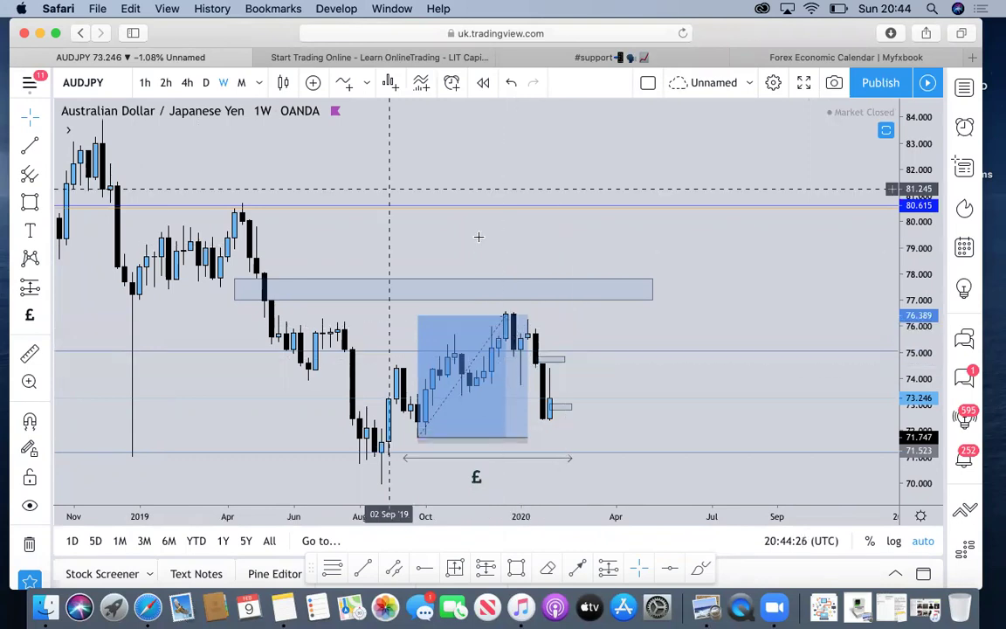
click(208, 82)
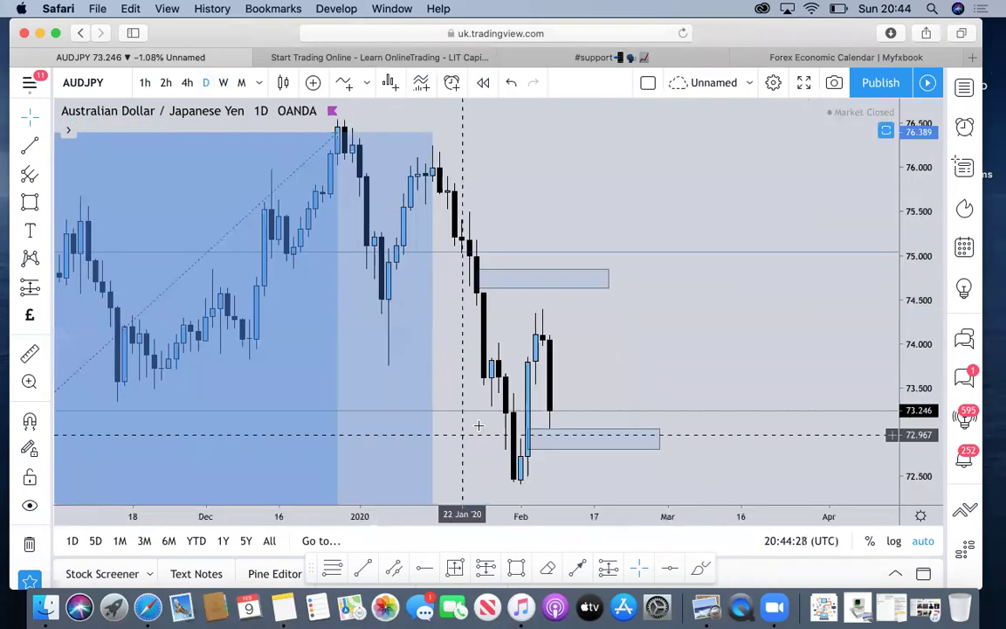
scroll(463, 480, down, 5)
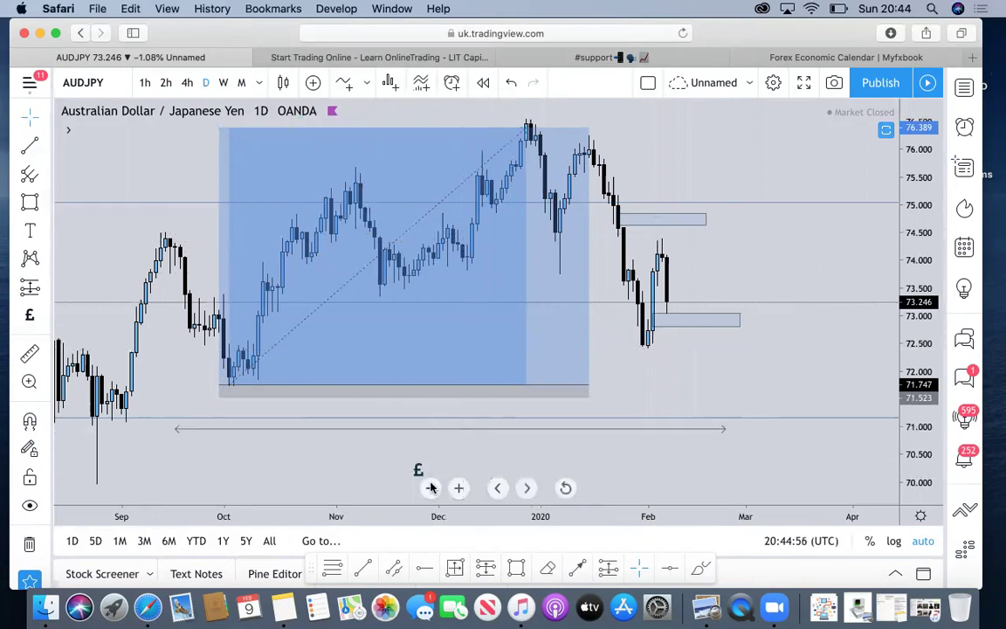
click(428, 488)
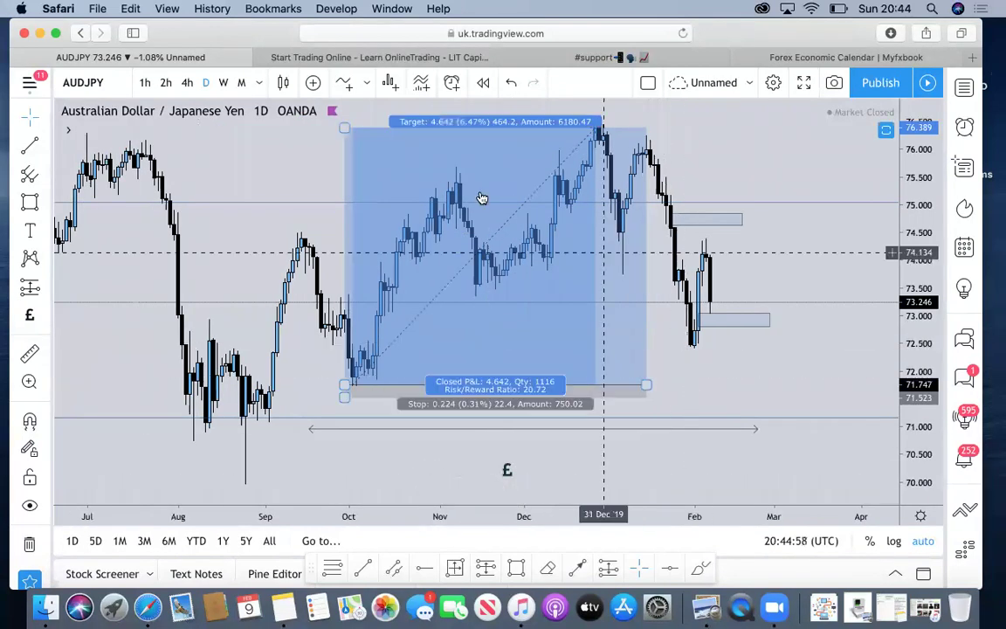
Step: Change AUDJPY to the four-hour timeframe and examine price between the two small zones near 74.7 and 73.0
click(187, 82)
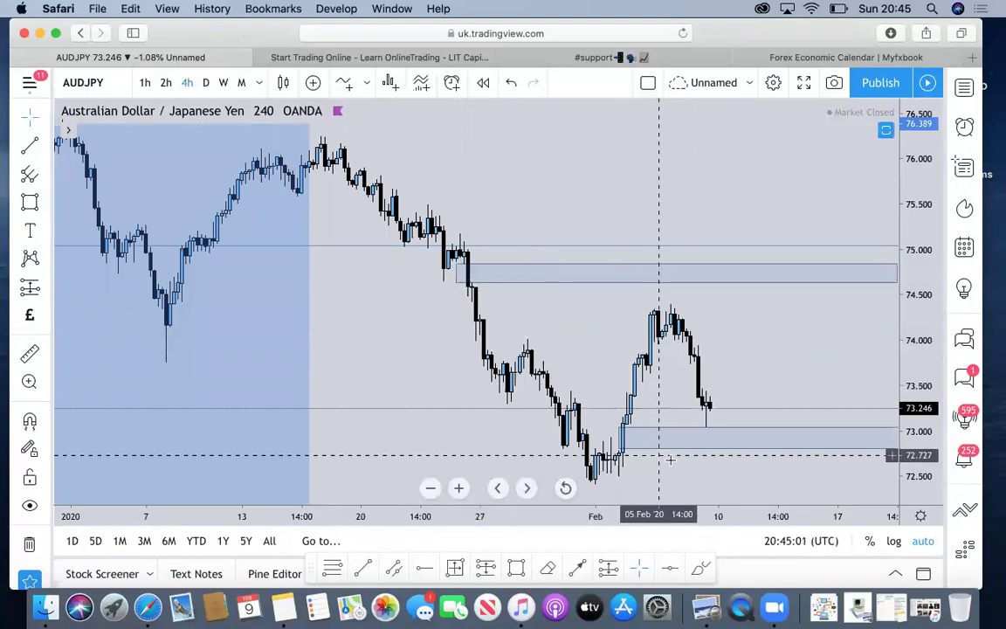
click(430, 488)
click(429, 488)
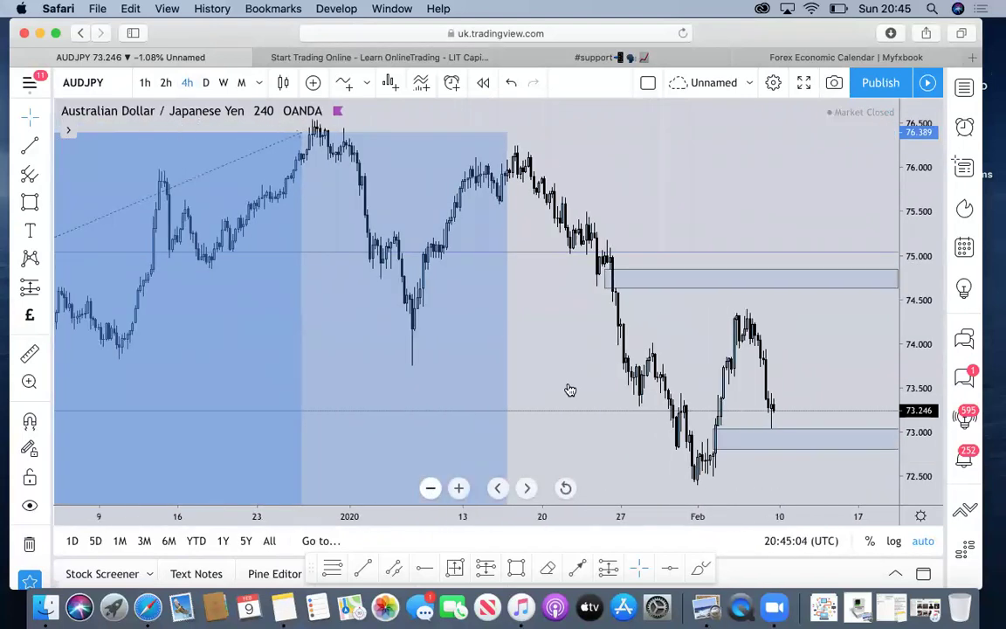
Step: Return AUDJPY to the weekly timeframe and examine both the recent swings and the longer trend since 2015
click(224, 82)
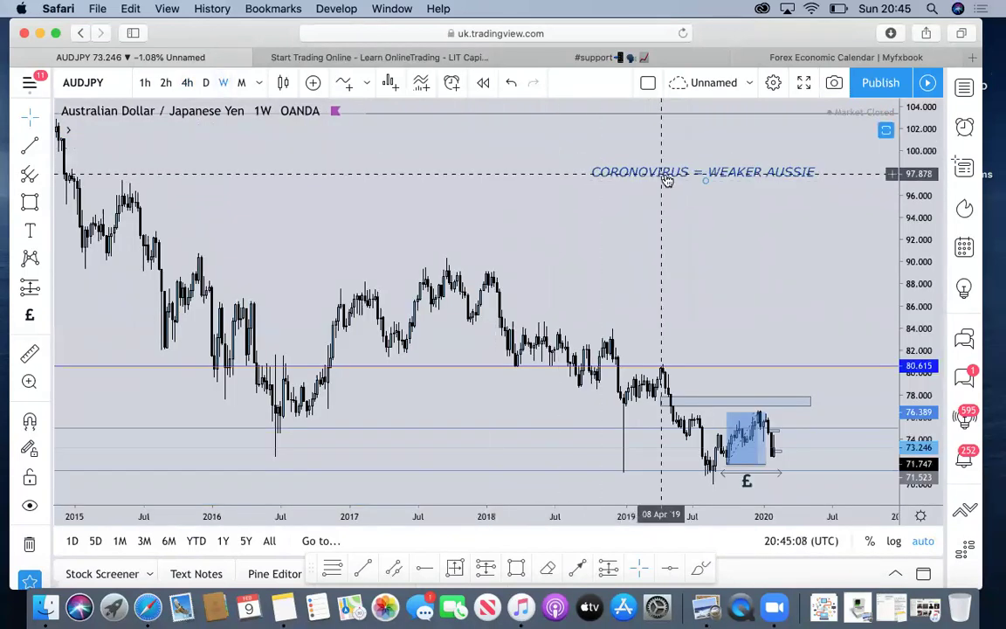
click(459, 488)
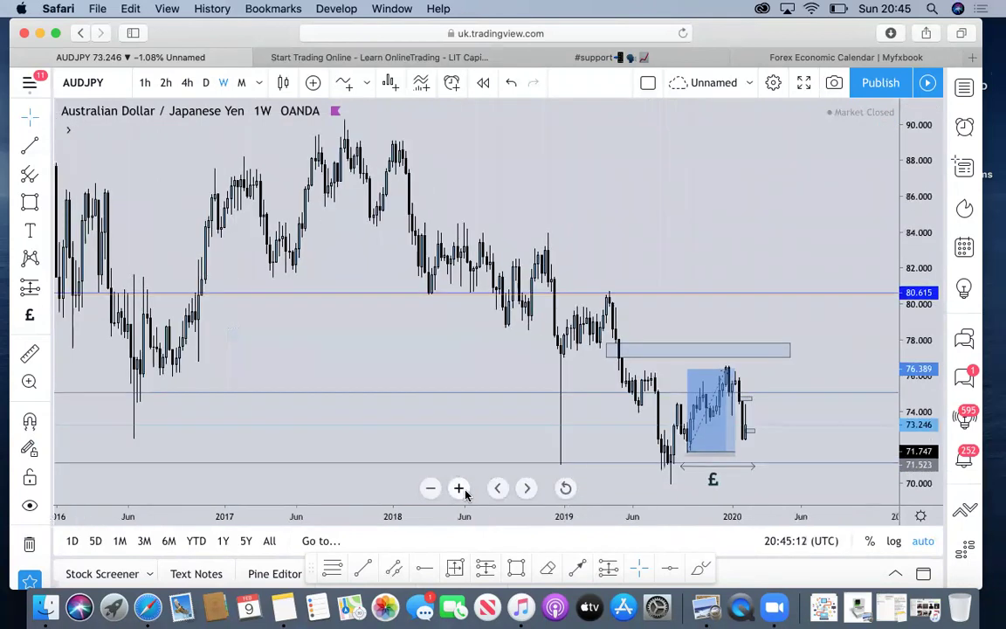
click(461, 491)
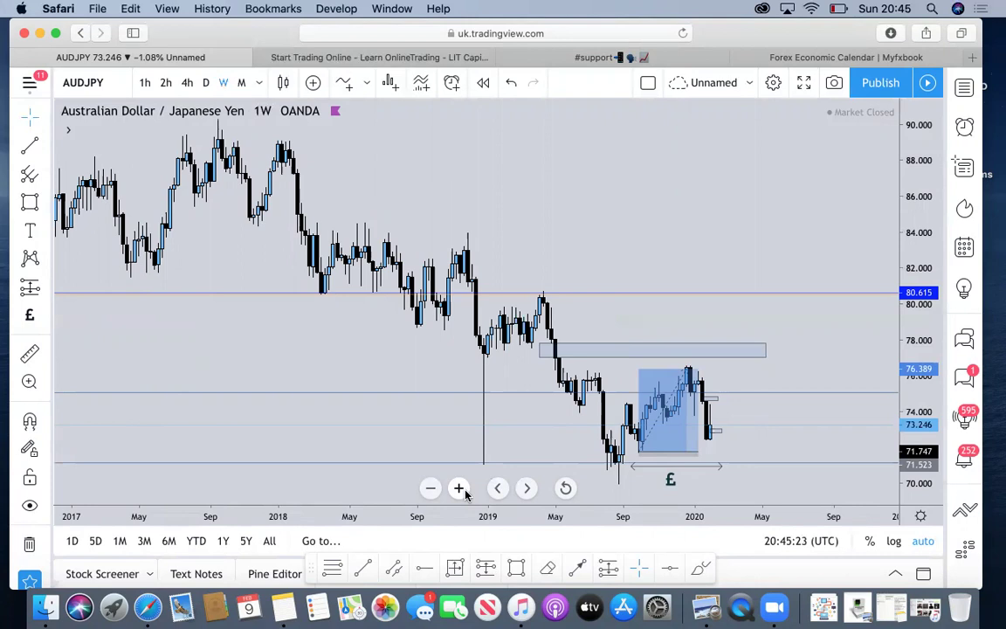
click(460, 488)
click(460, 489)
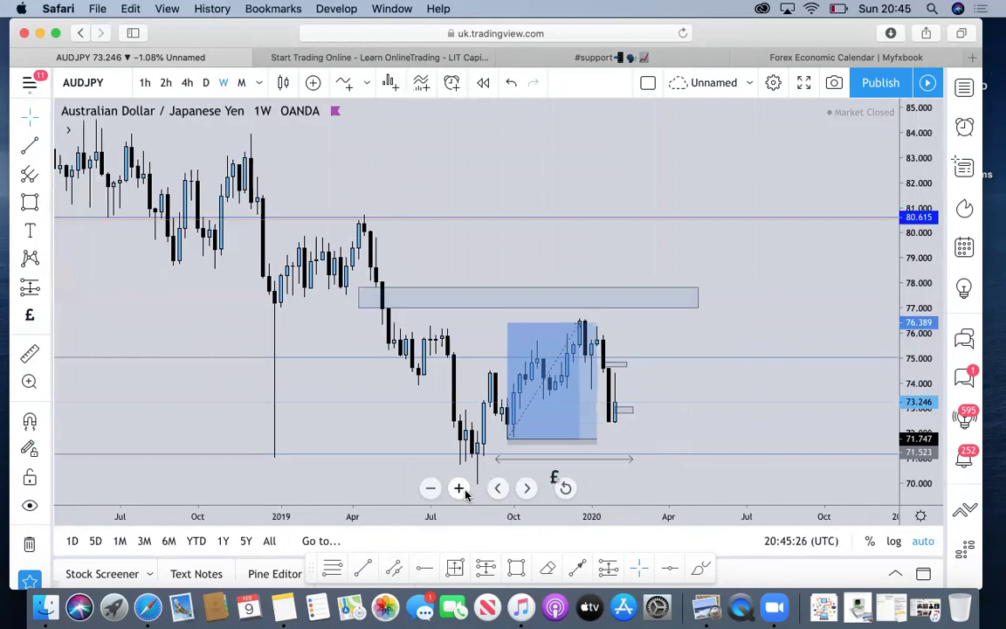
click(432, 489)
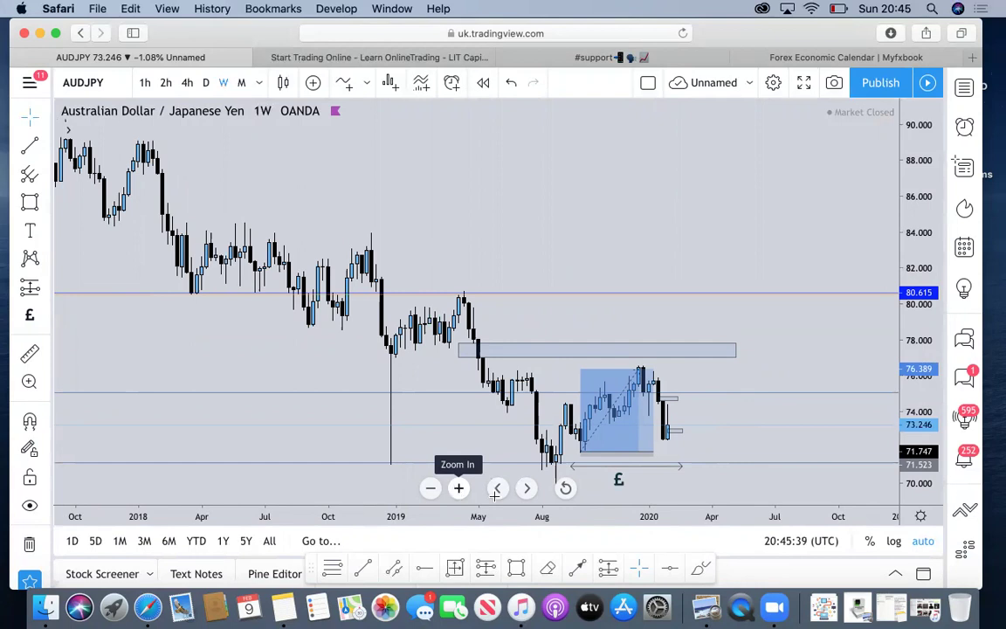
click(431, 489)
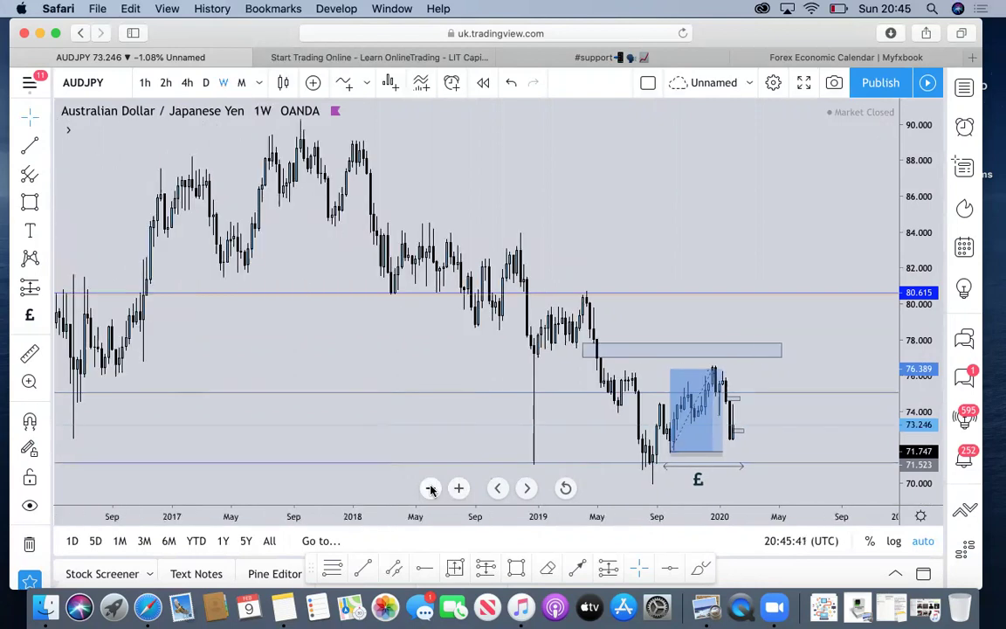
click(431, 489)
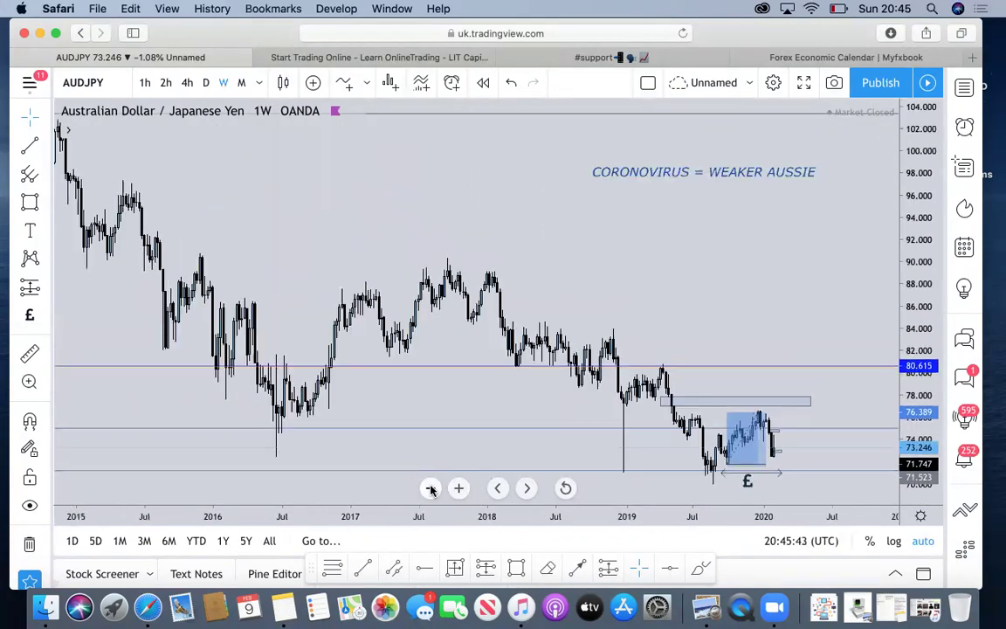
Step: Delete the long position drawing with the 76.389 target from the weekly AUDJPY chart
click(459, 489)
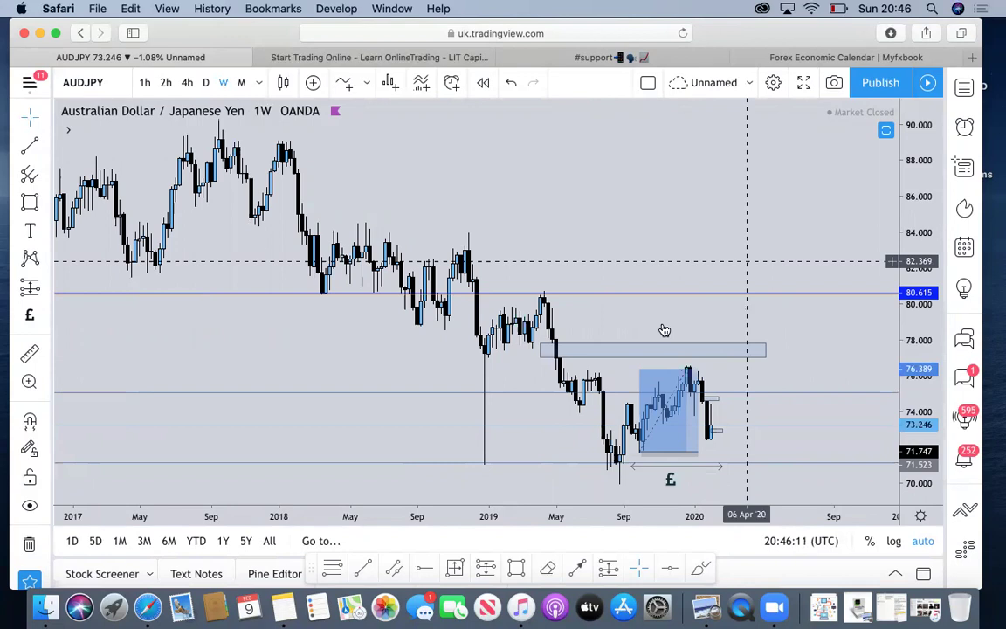
click(685, 402)
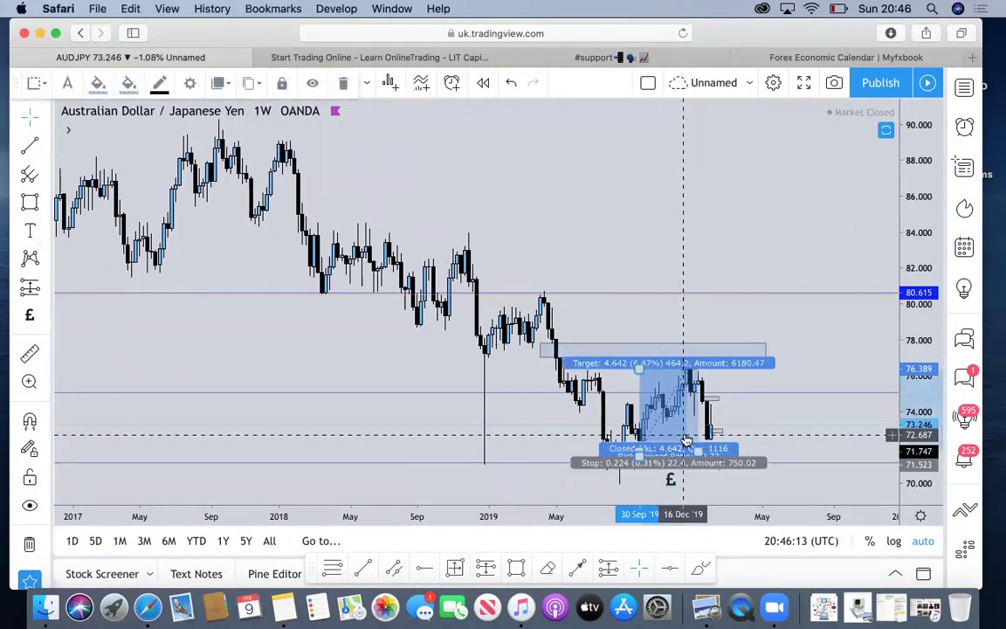
key(Delete)
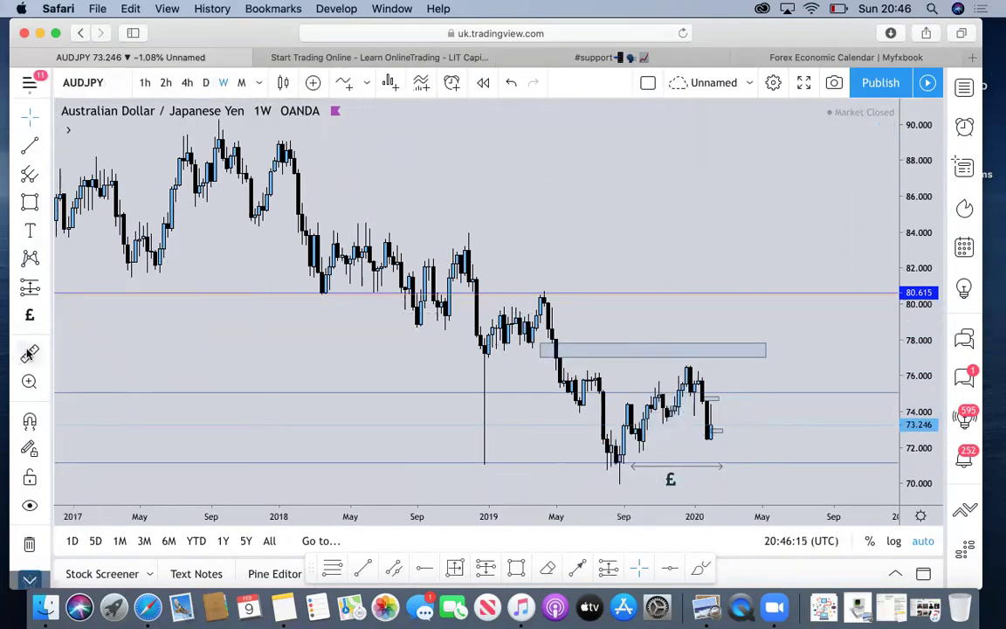
Step: Measure the price distance from about 72.51 up to the lower edge of the large zone, then clear the measurement
click(742, 437)
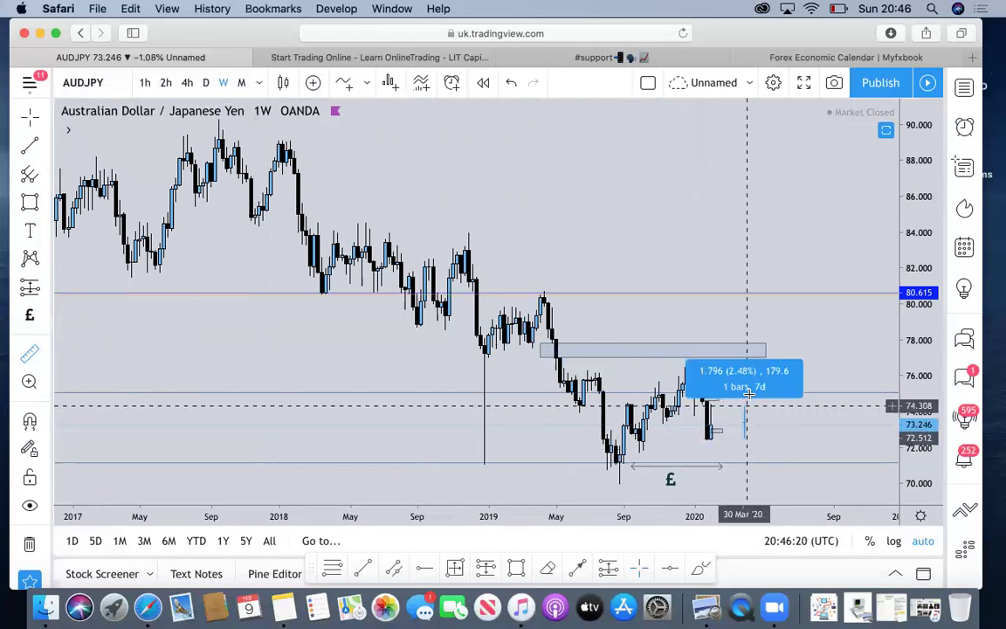
click(752, 357)
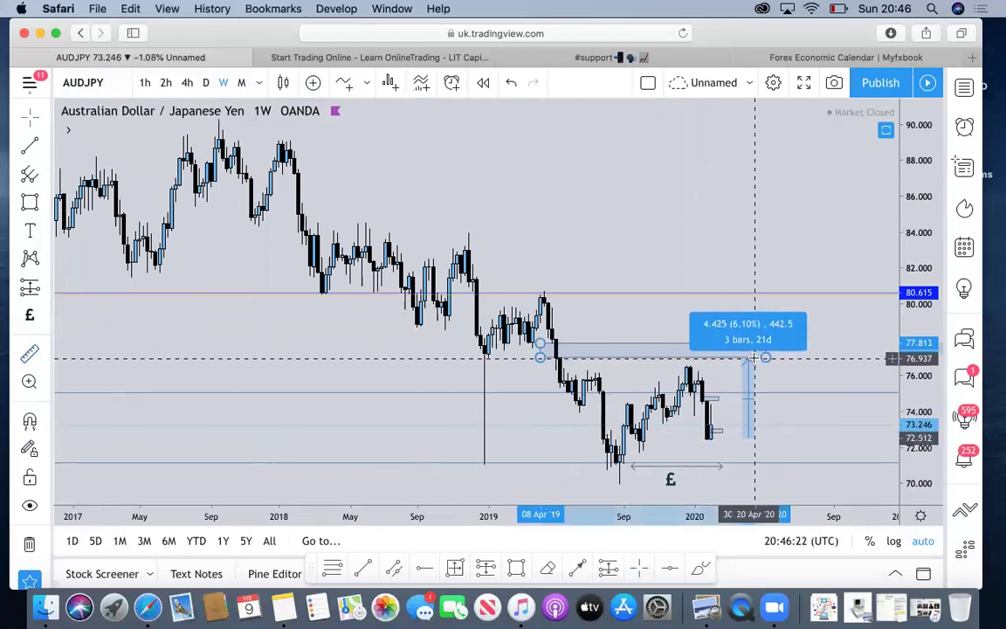
click(736, 289)
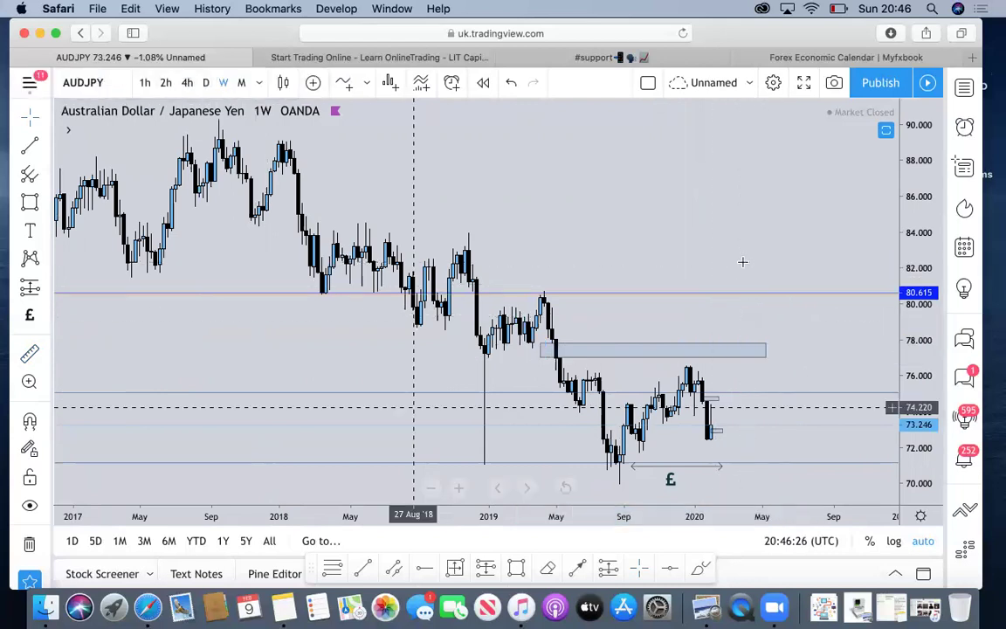
Step: Examine the weekly AUDJPY downtrend around the 80.615 level and the large zone below it
mouse_move(397, 476)
click(430, 489)
click(430, 490)
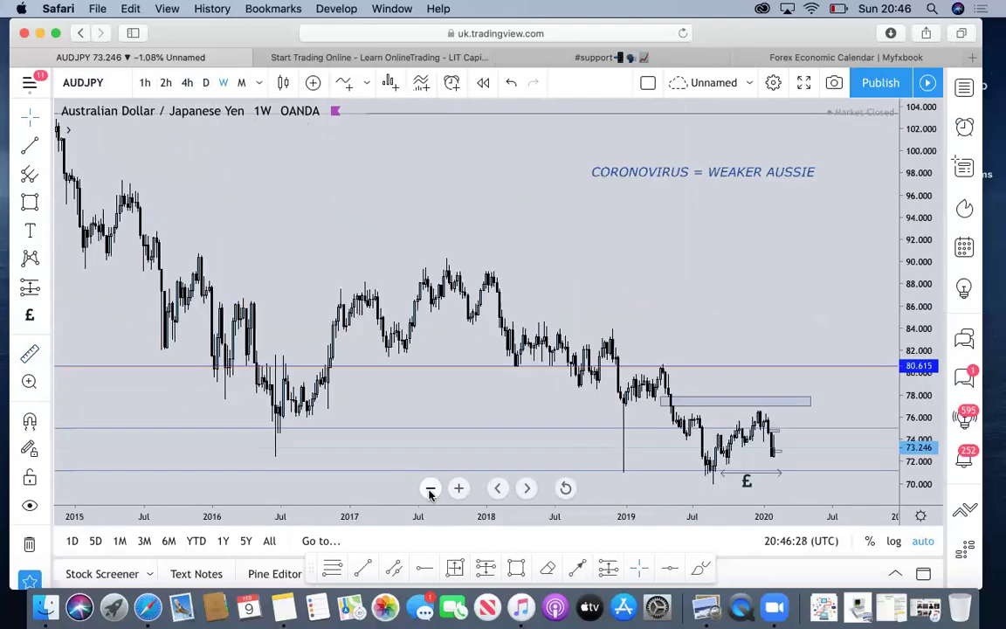
scroll(595, 294, up, 3)
click(596, 295)
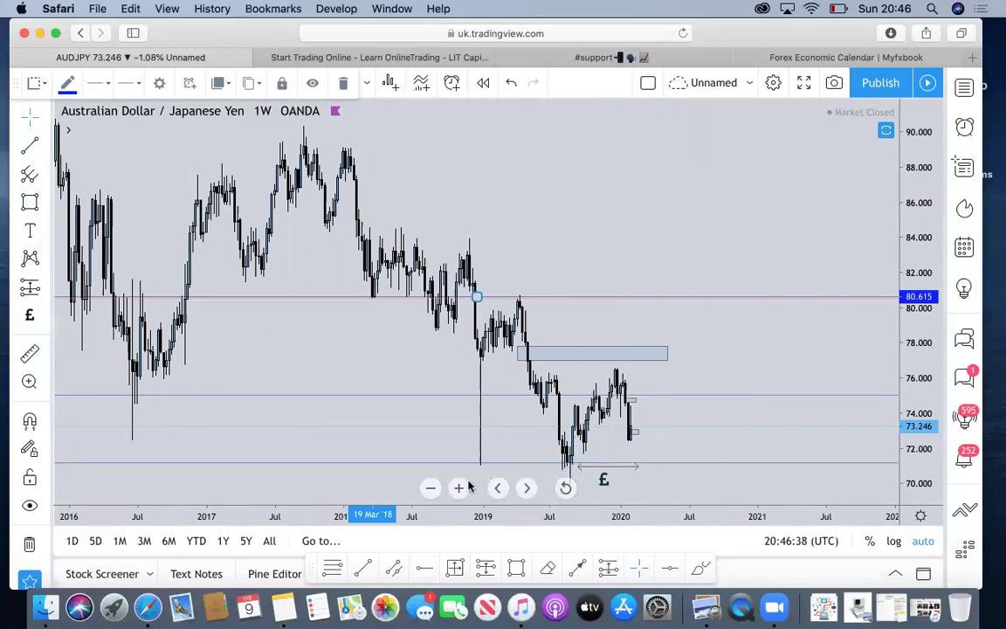
click(458, 488)
click(471, 229)
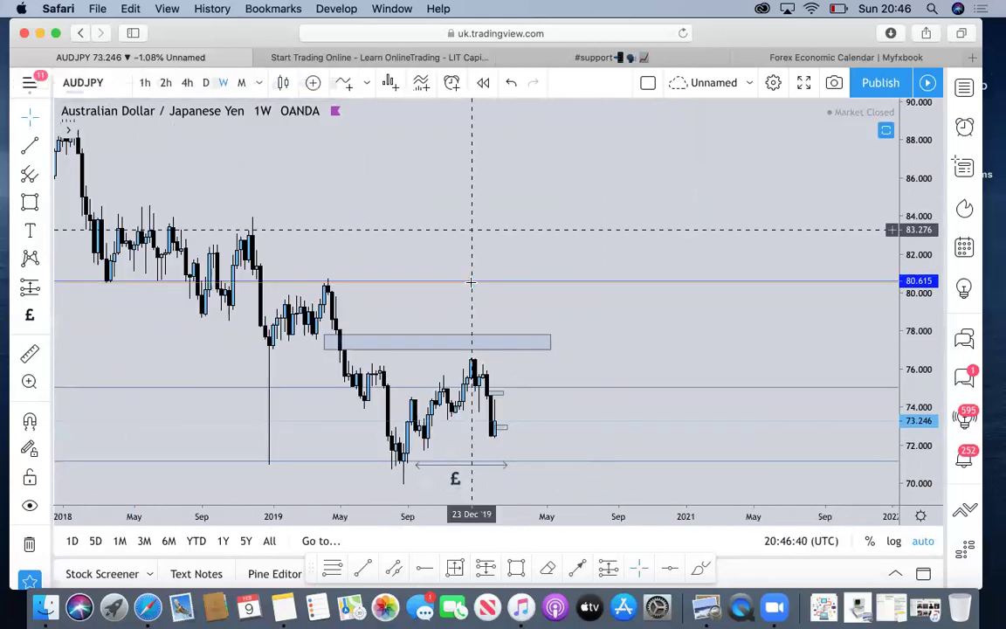
drag(472, 229, 610, 232)
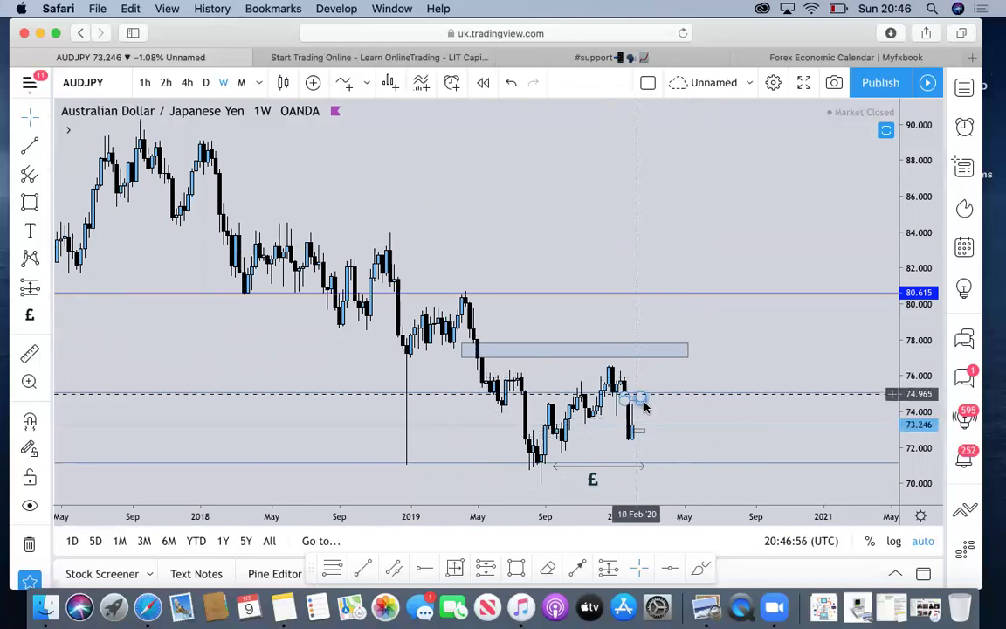
Step: Review AUDJPY on the daily, four-hour and weekly timeframes, ending on the monthly timeframe
click(208, 83)
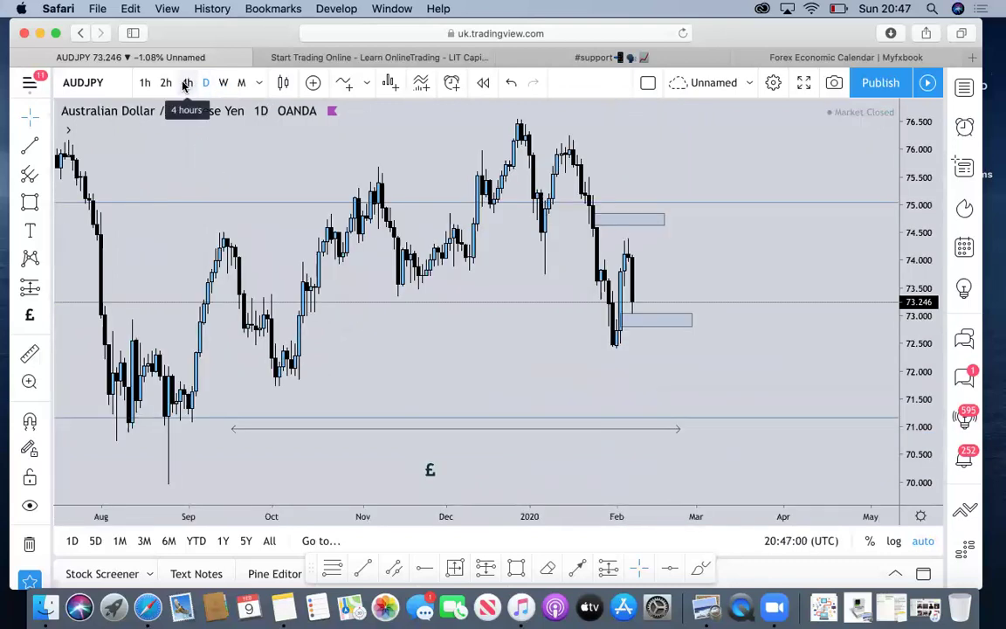
click(186, 83)
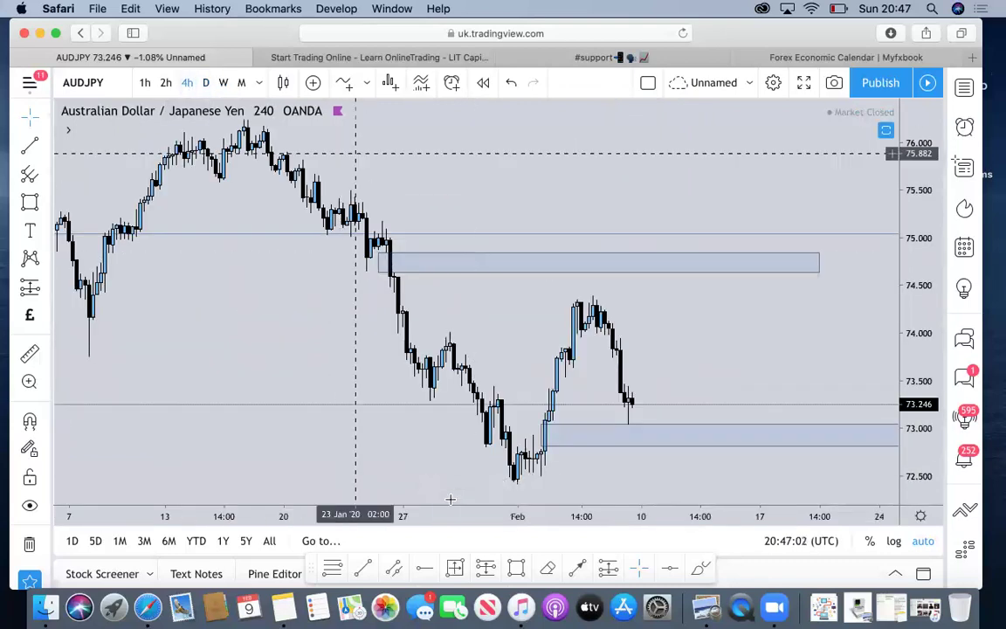
click(224, 83)
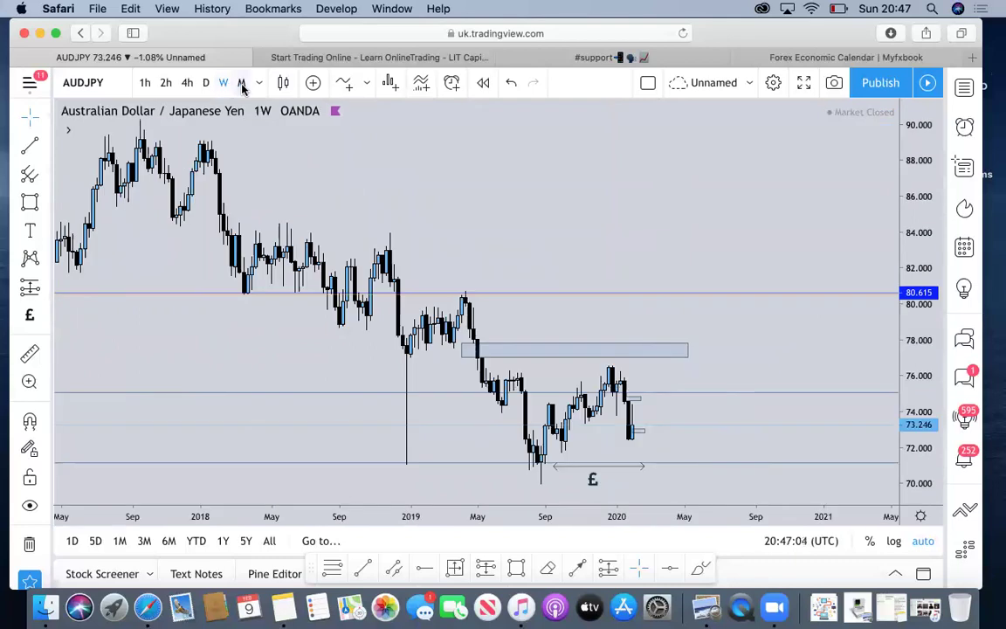
click(242, 83)
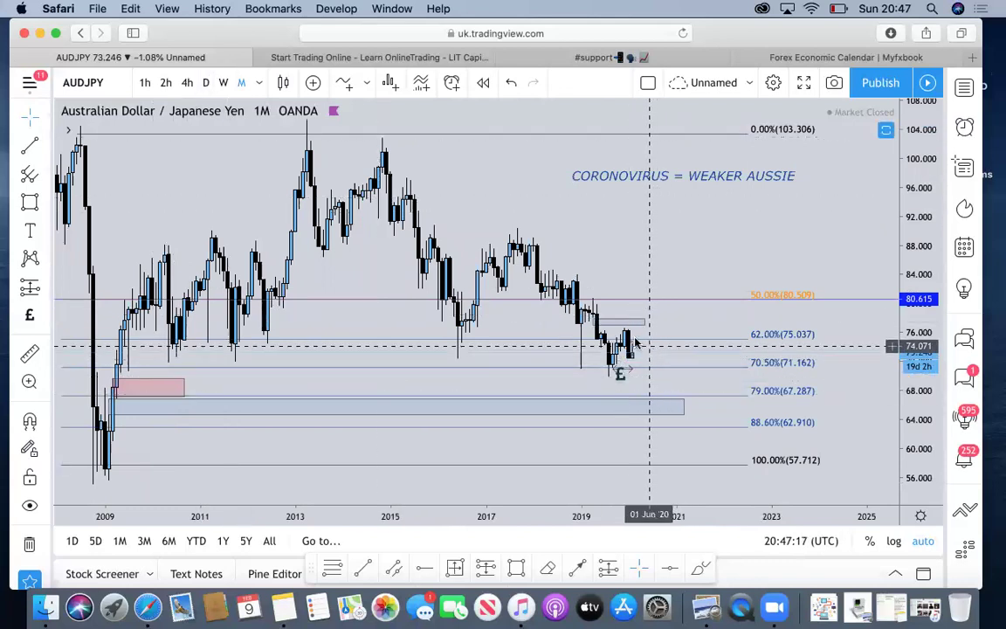
Step: Draw an arrow on the monthly AUDJPY chart from about 72.878 down to about 64.418 in the large blue zone
click(575, 569)
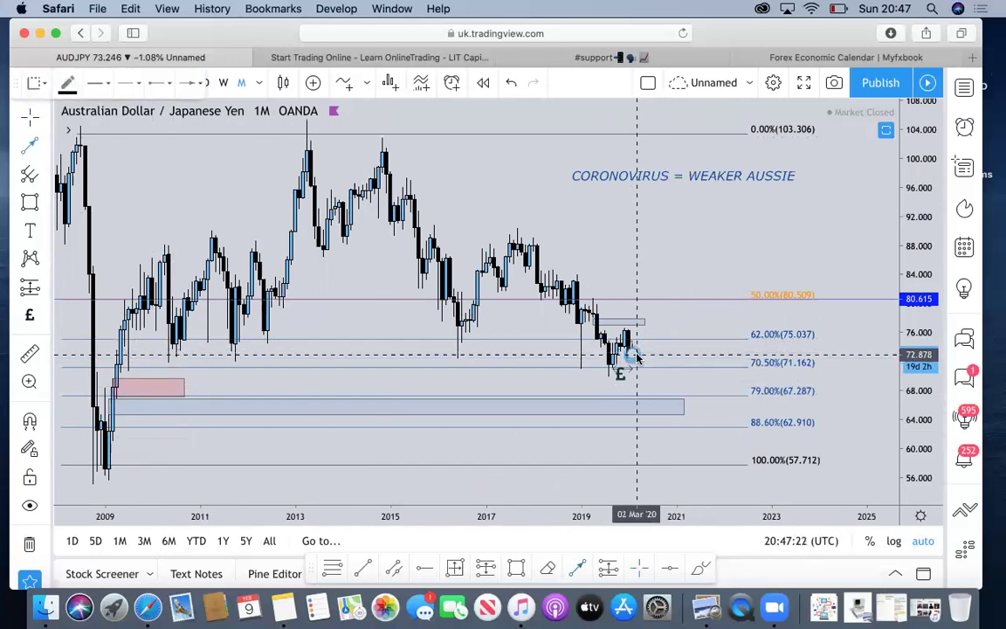
click(636, 356)
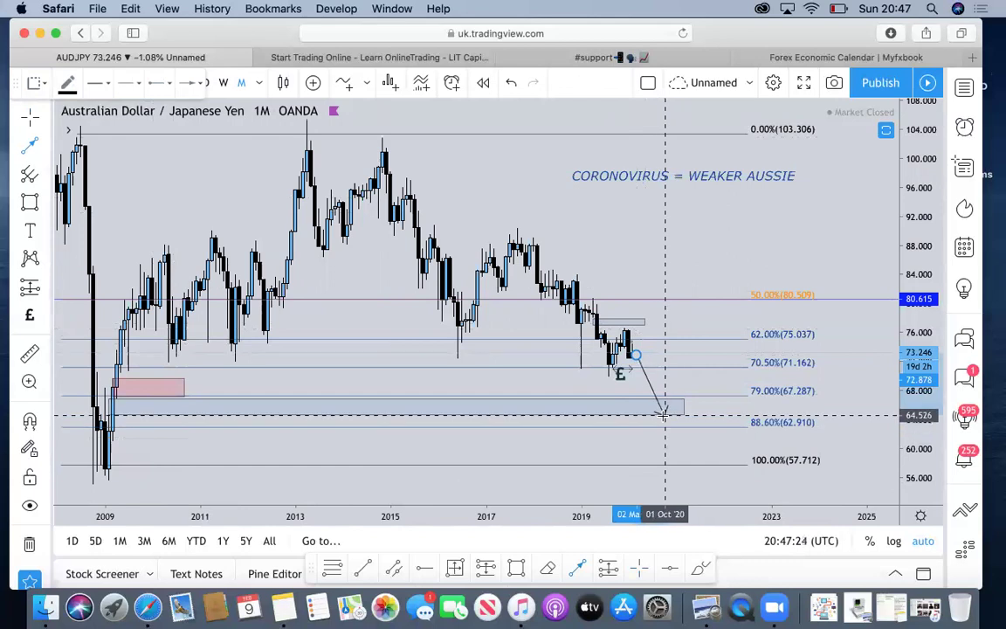
click(662, 415)
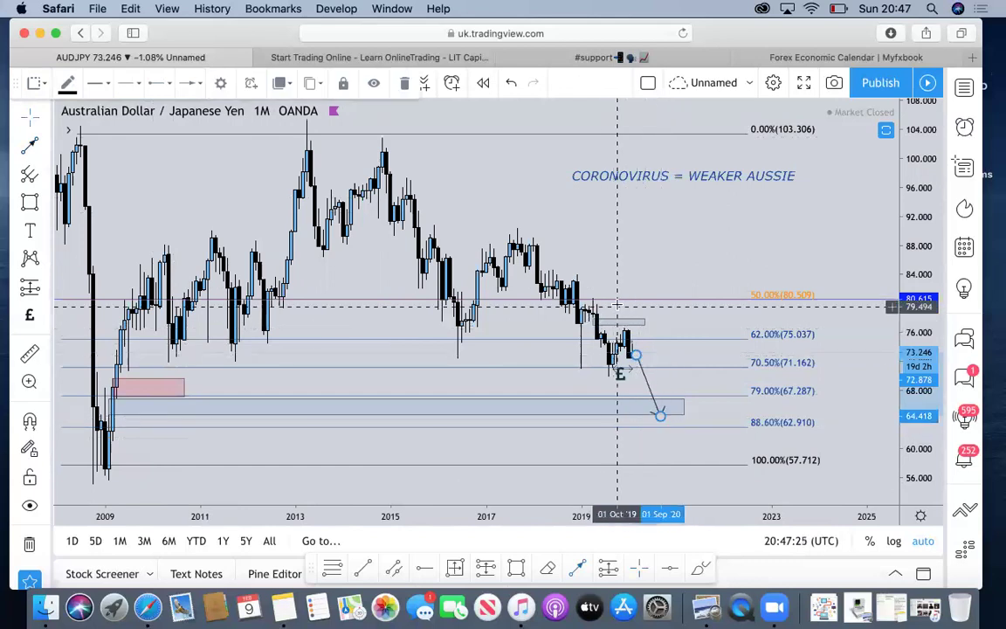
click(639, 414)
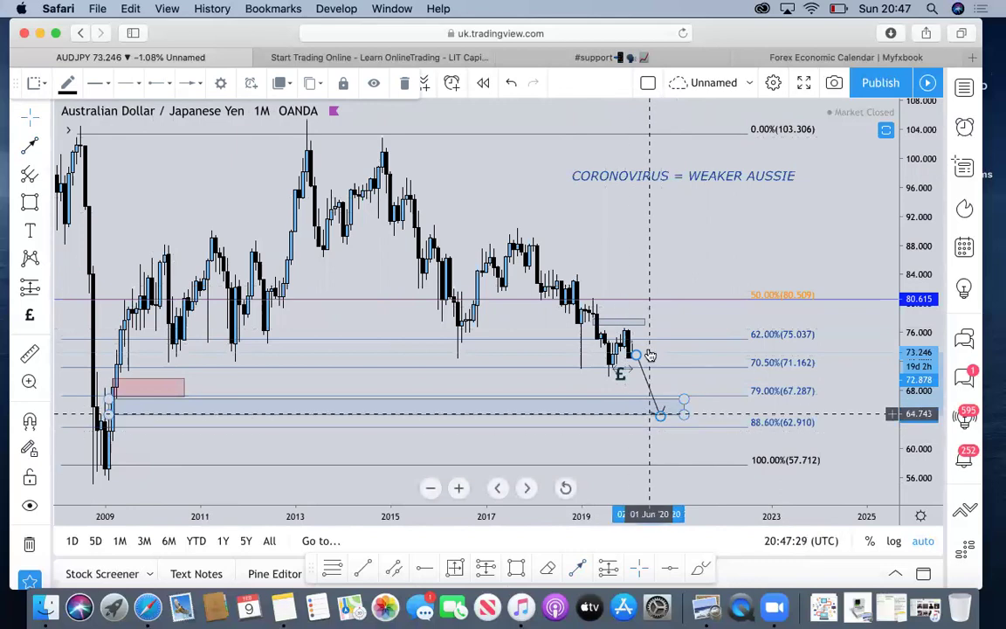
Step: Draw a second arrow on monthly AUDJPY from about 62.791 near the 88.60% level up to about 93.702 in mid-2022
click(576, 569)
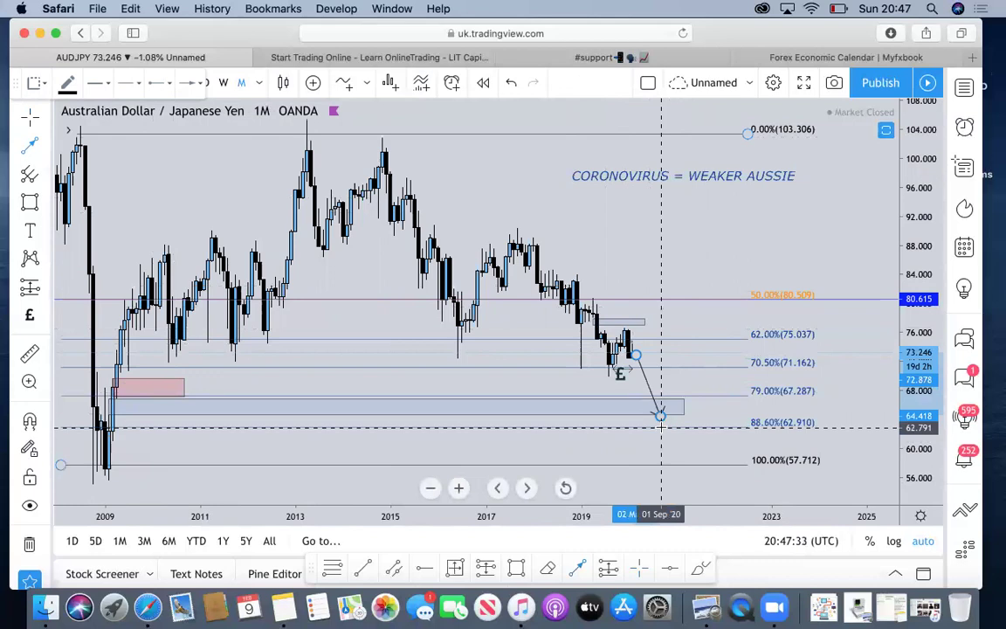
click(660, 427)
click(743, 205)
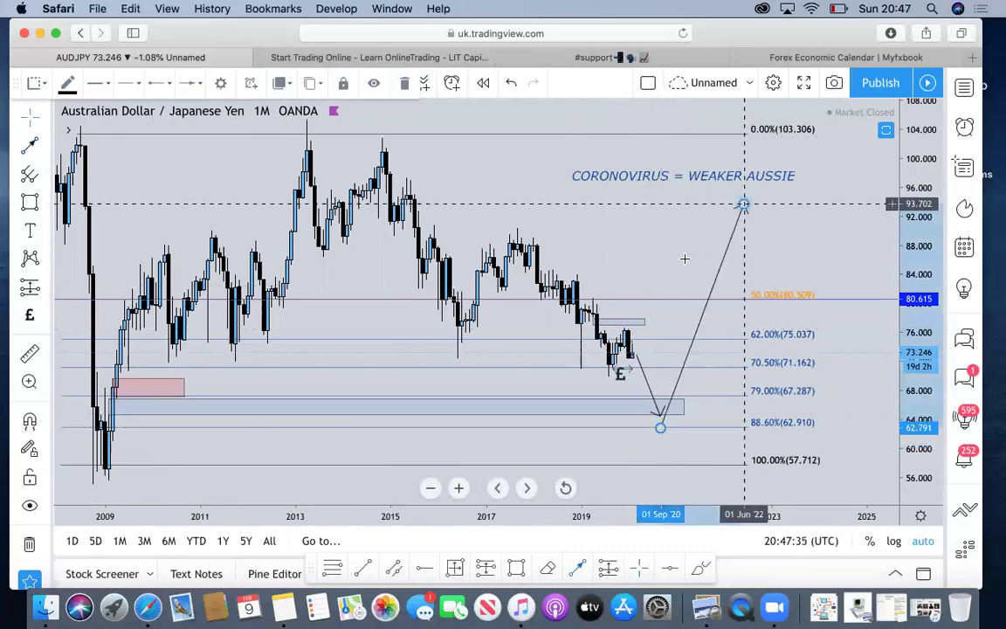
click(684, 257)
Step: Bring up the EURNZD chart and view recent price around the short position drawing on the weekly timeframe
key(space)
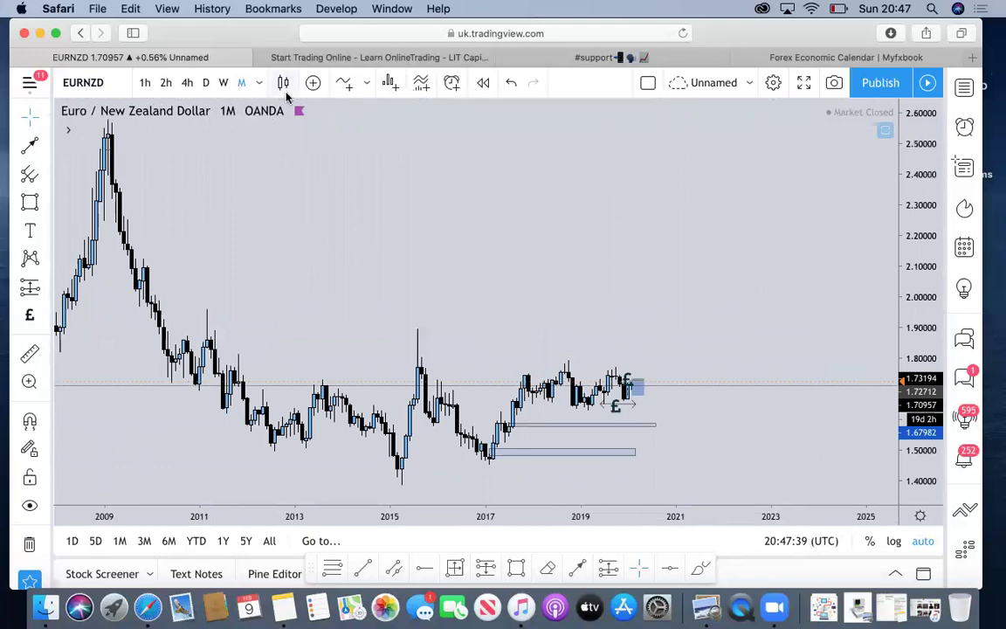
click(228, 86)
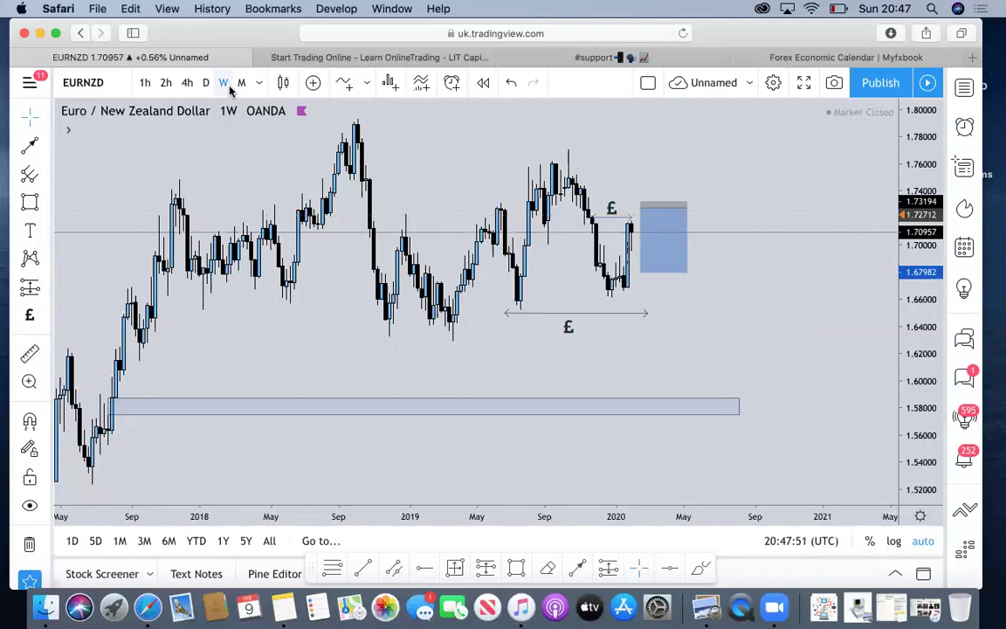
mouse_move(411, 466)
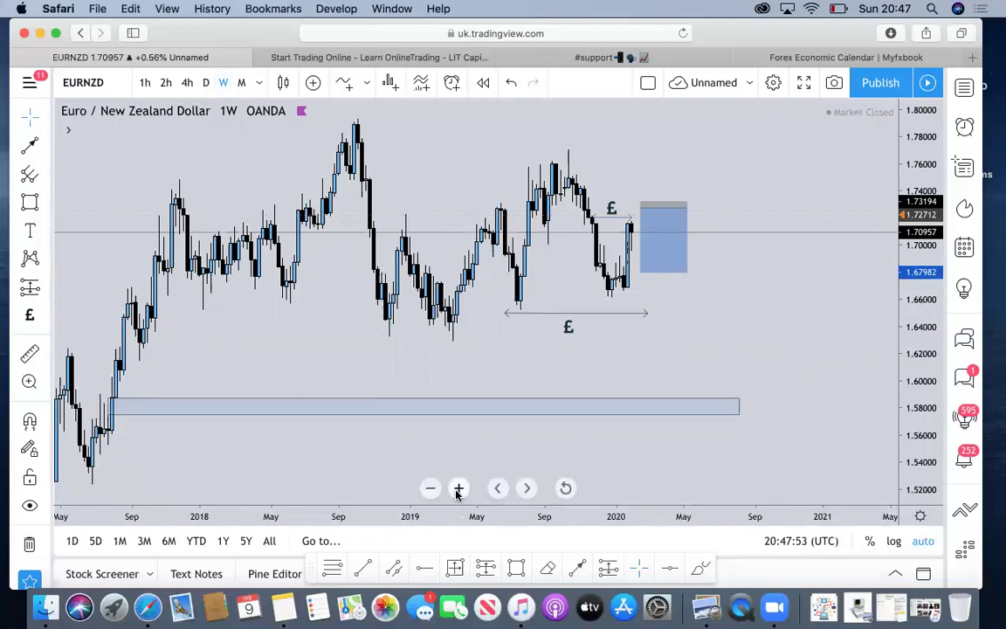
click(457, 488)
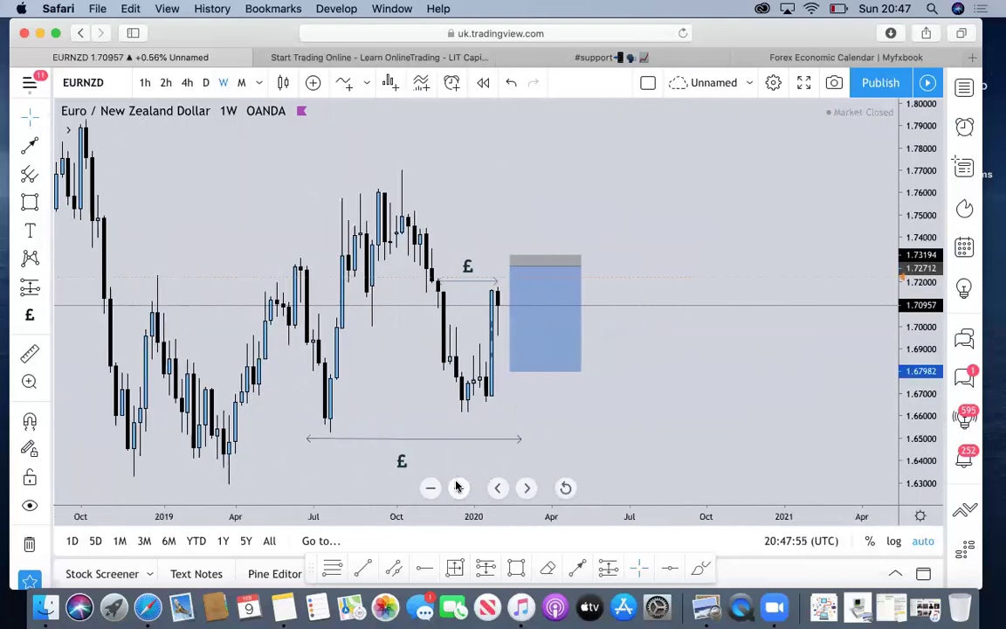
click(456, 487)
scroll(634, 405, down, 3)
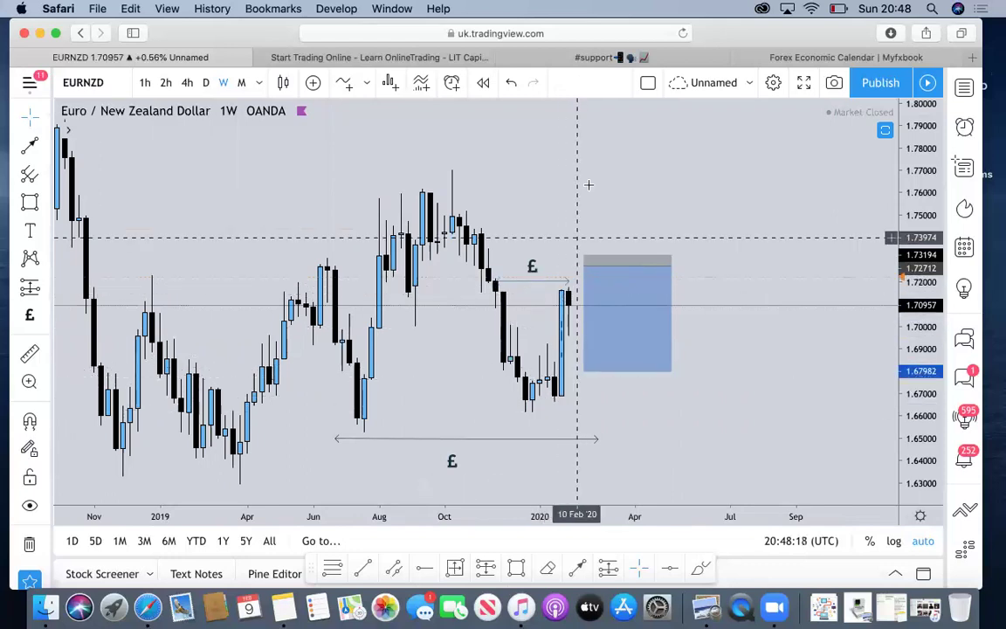
Step: Inspect the stop, target and risk/reward of the EURNZD short position drawing and compare it with the earlier weekly swings
click(677, 264)
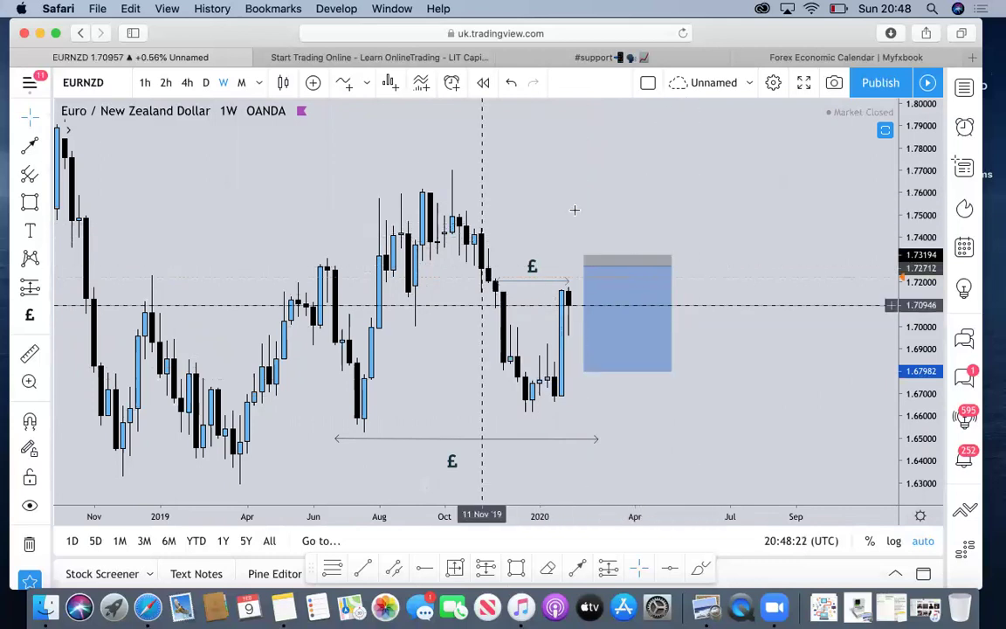
click(599, 326)
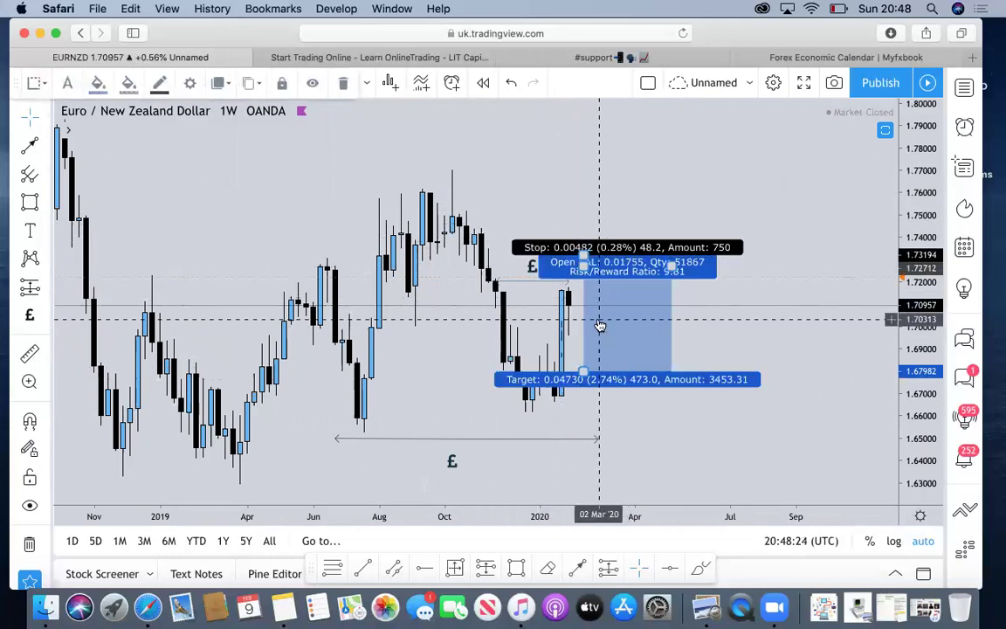
click(699, 310)
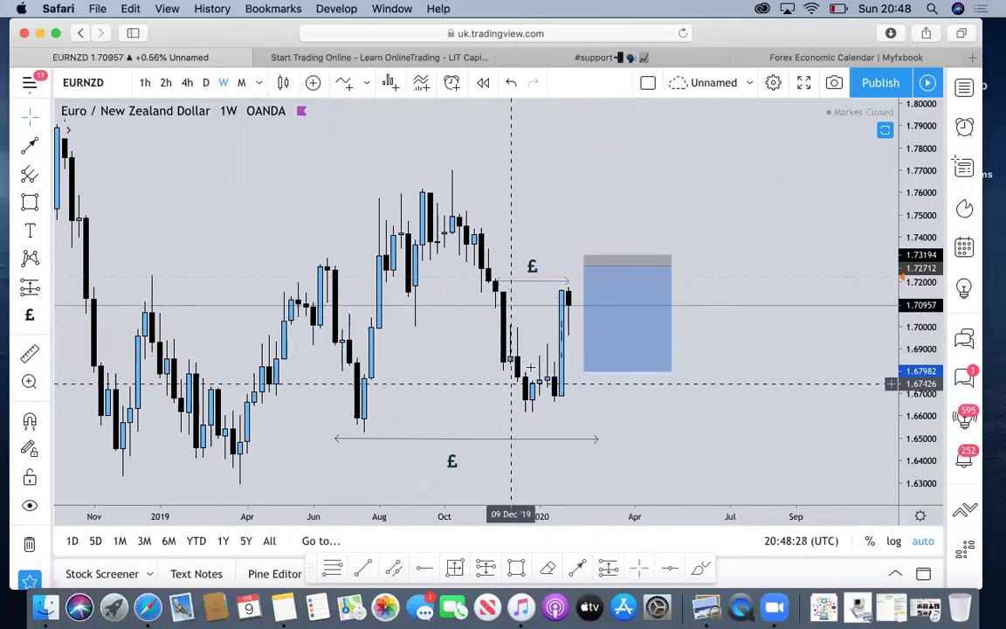
click(431, 489)
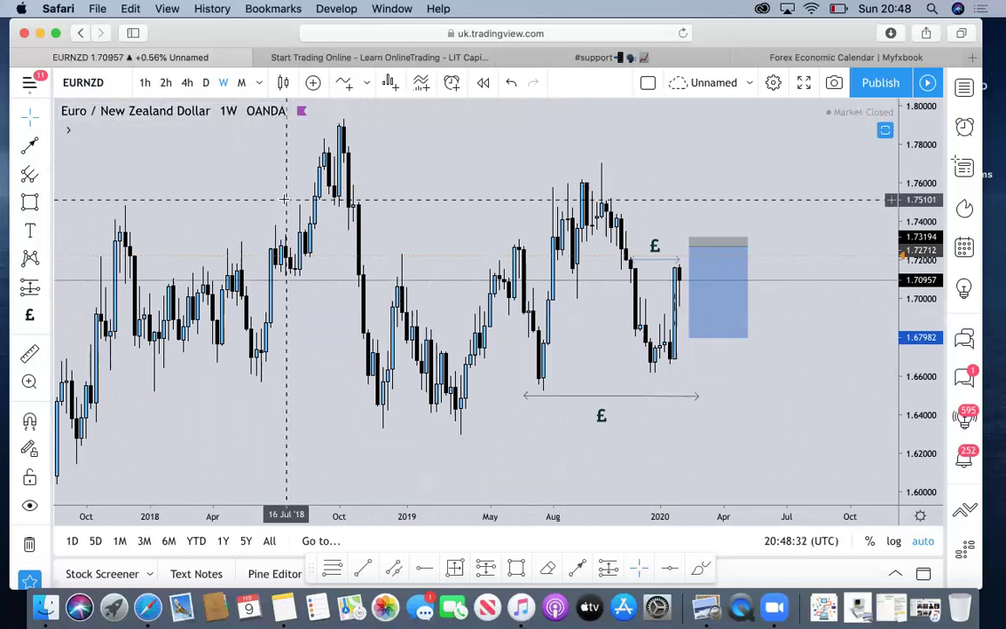
click(459, 488)
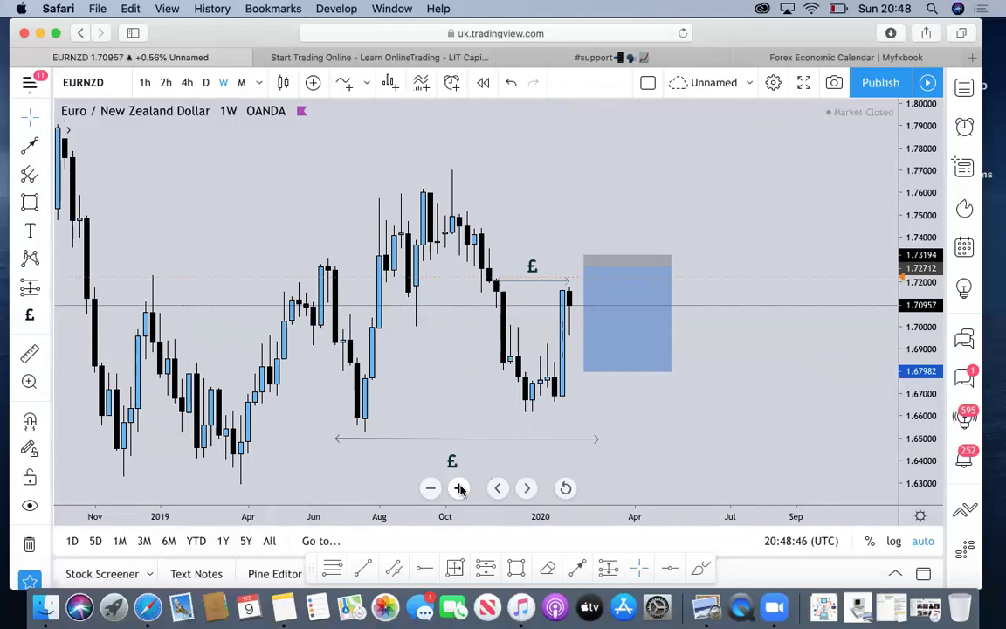
Step: Try to stretch the thin purple rectangle on the late-January 2020 candle upward, and delete the EURNZD short position drawing
click(561, 305)
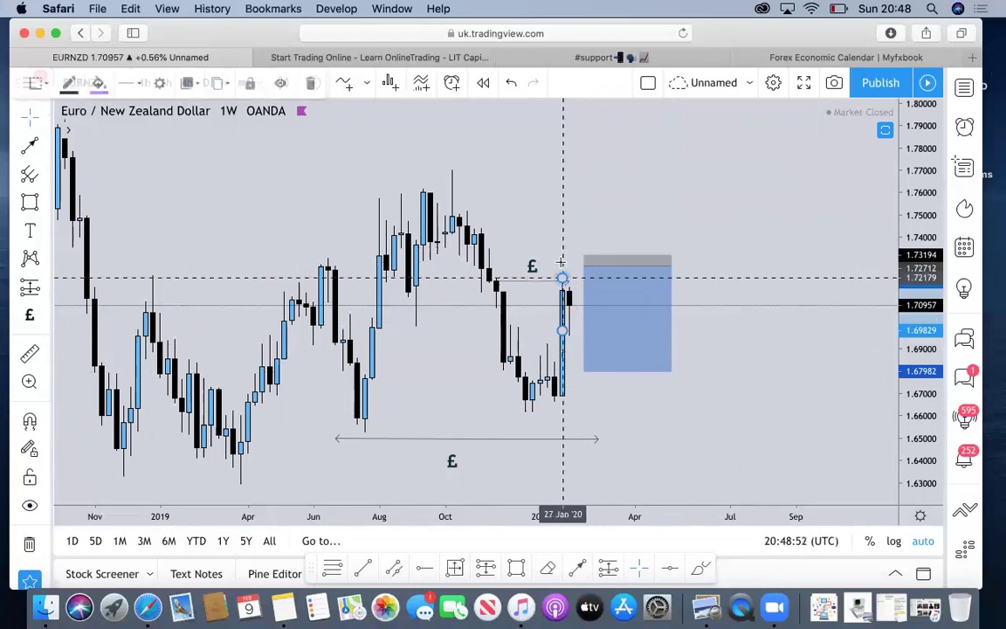
drag(562, 278, 556, 191)
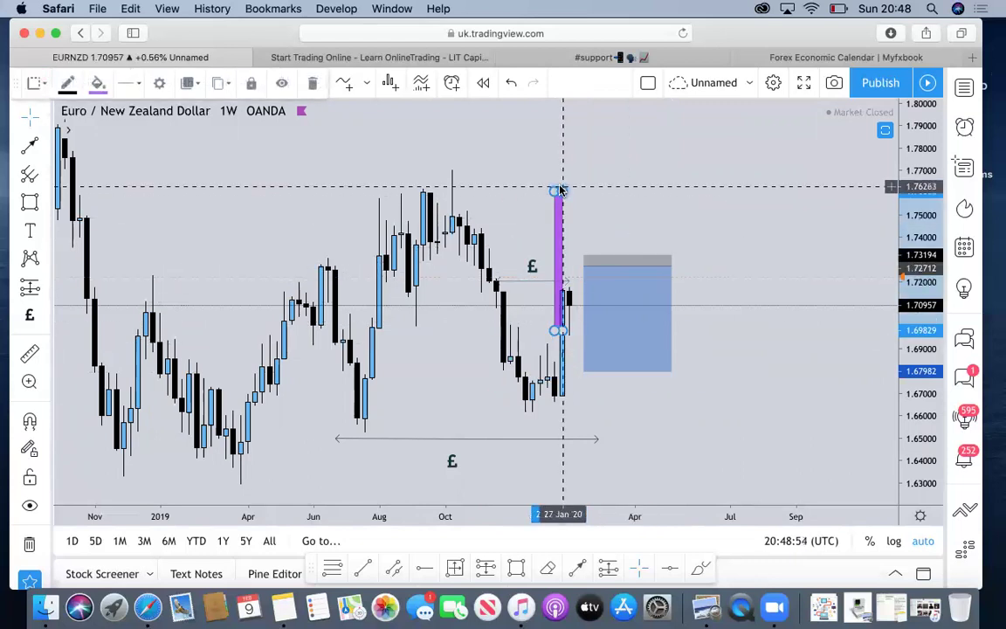
click(616, 339)
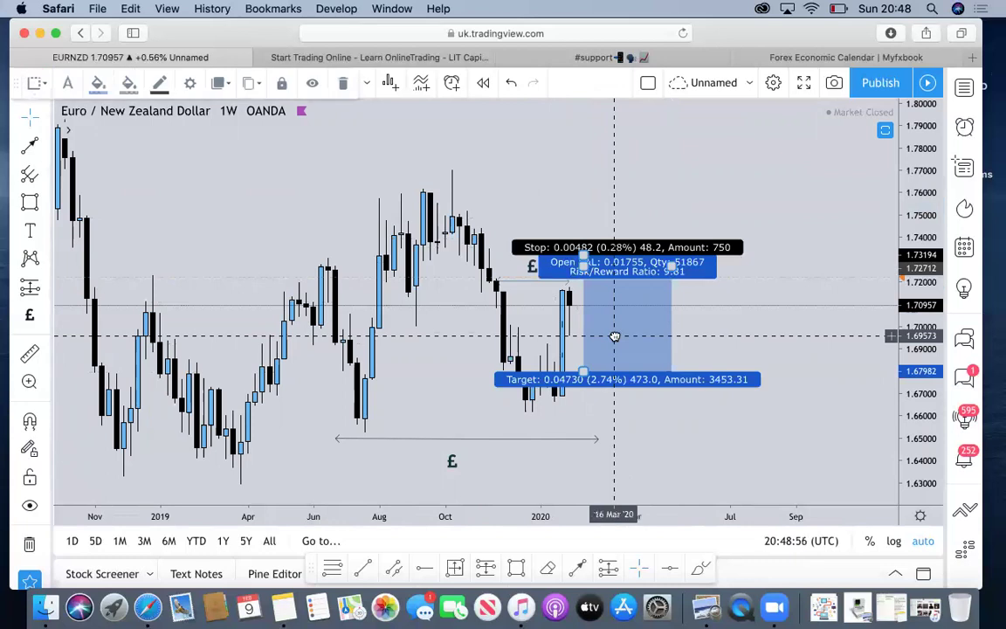
key(BackSpace)
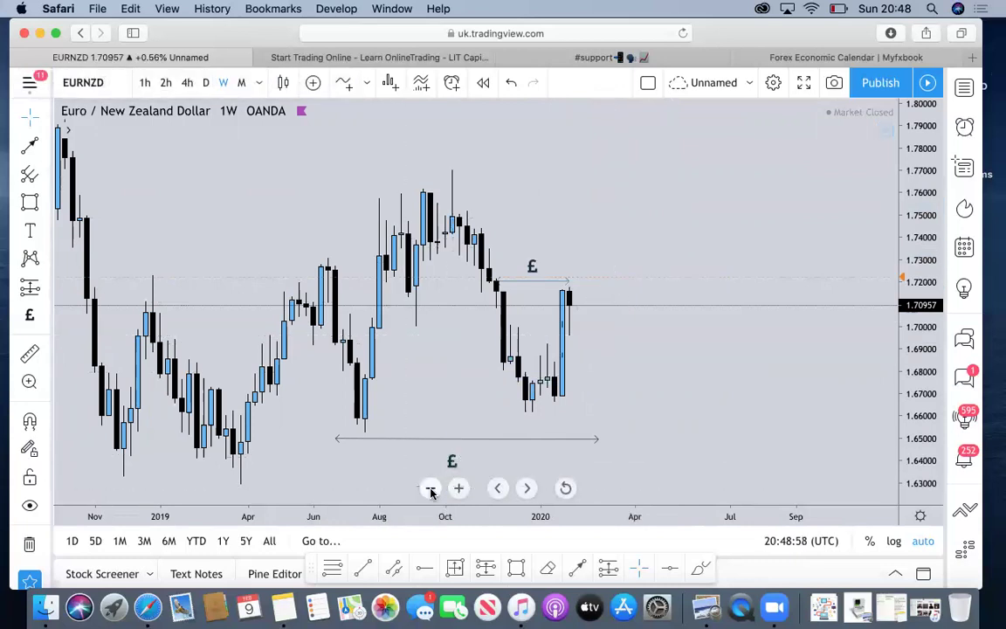
Step: Examine the weekly EURNZD liquidity levels and the two blue zones below price, then go to the daily timeframe
click(429, 487)
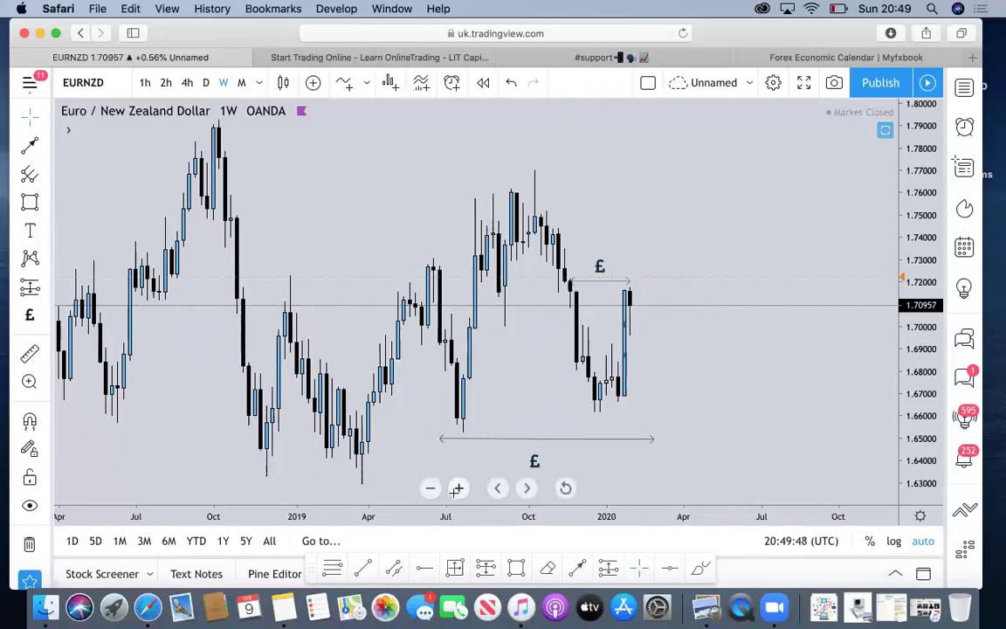
click(429, 489)
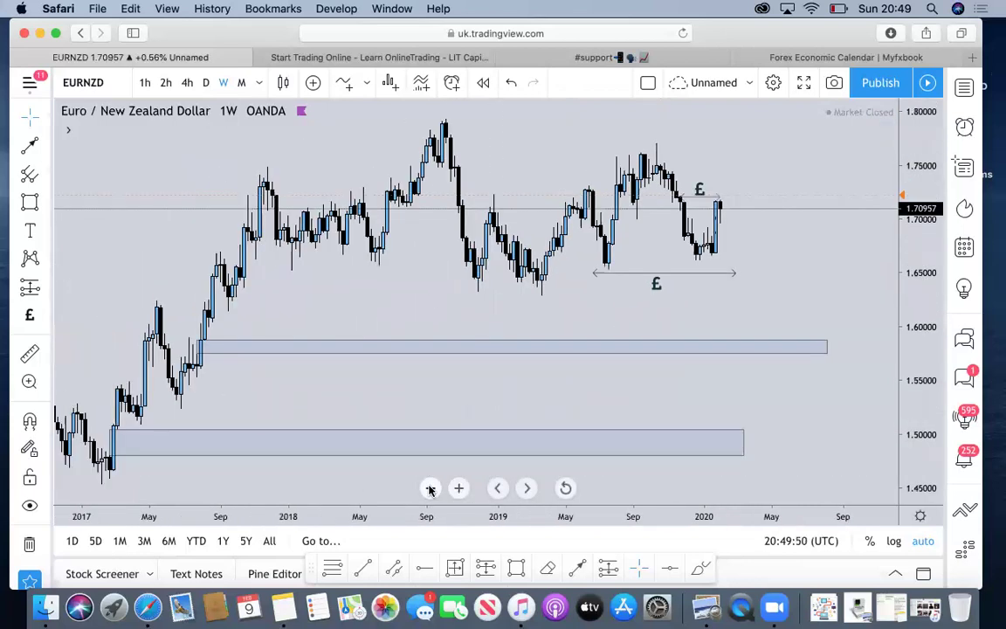
click(435, 490)
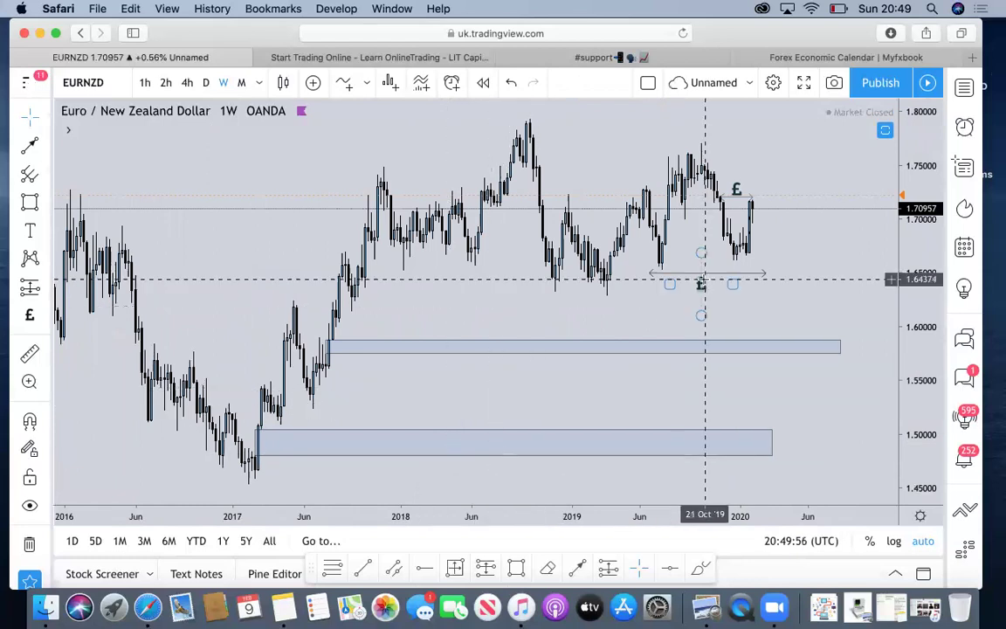
drag(815, 261, 741, 250)
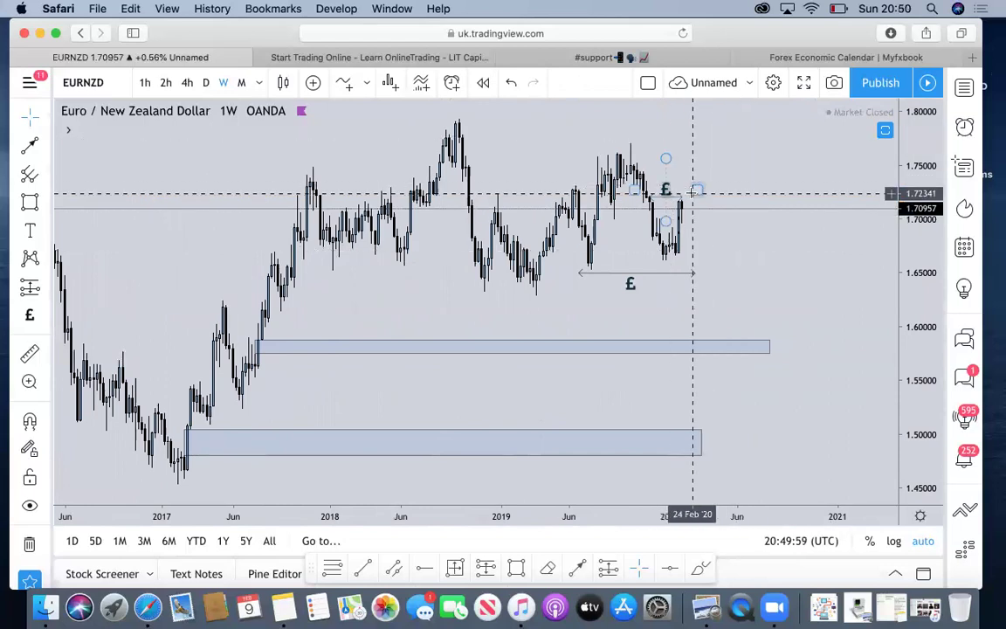
click(203, 83)
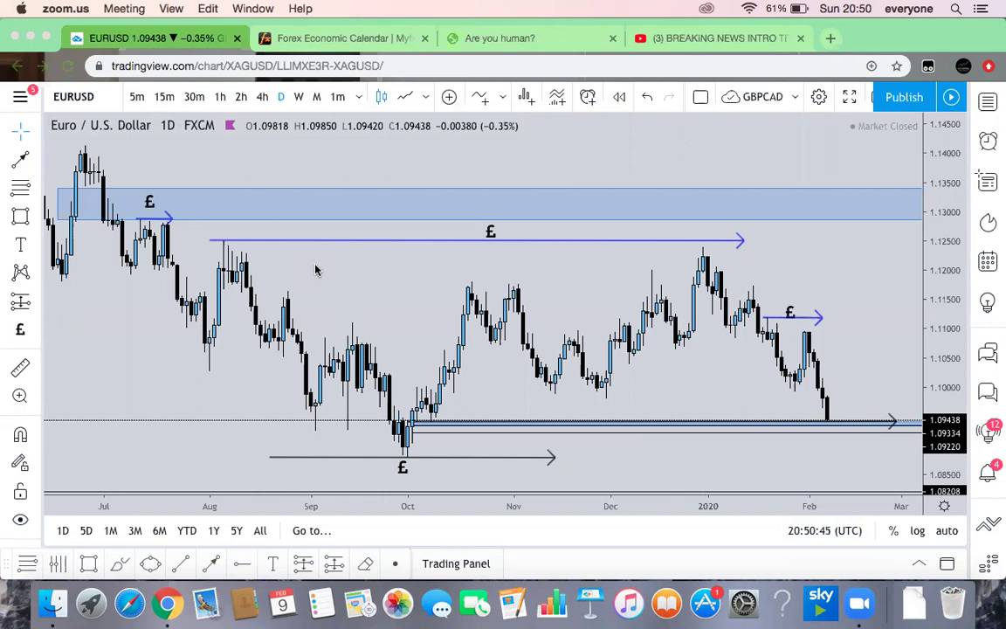
Step: Review the liquidity levels on the daily EURUSD chart and bring up a wider view on the four-hour timeframe
click(578, 348)
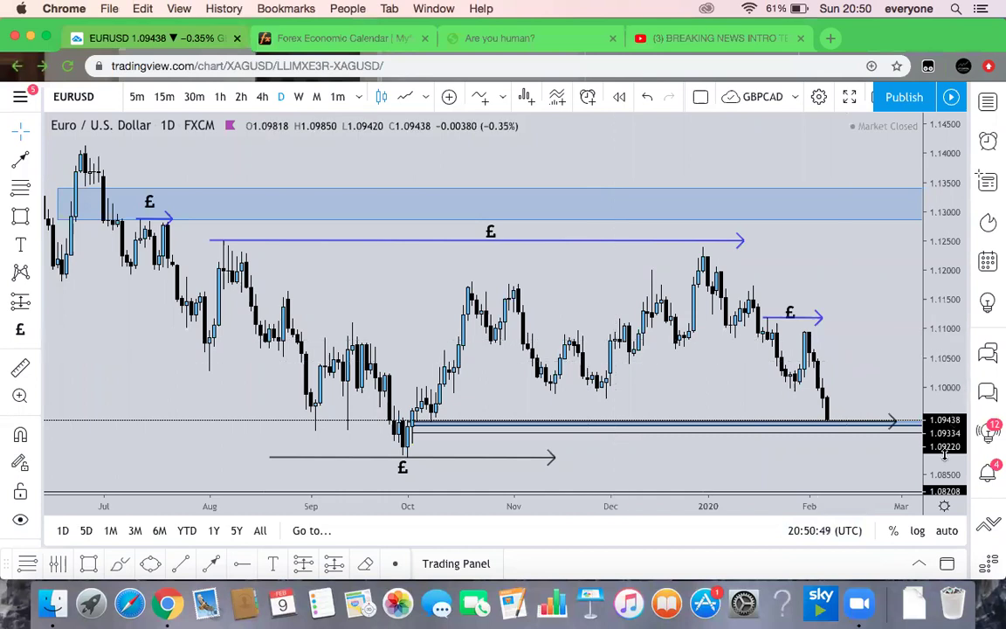
scroll(848, 363, up, 3)
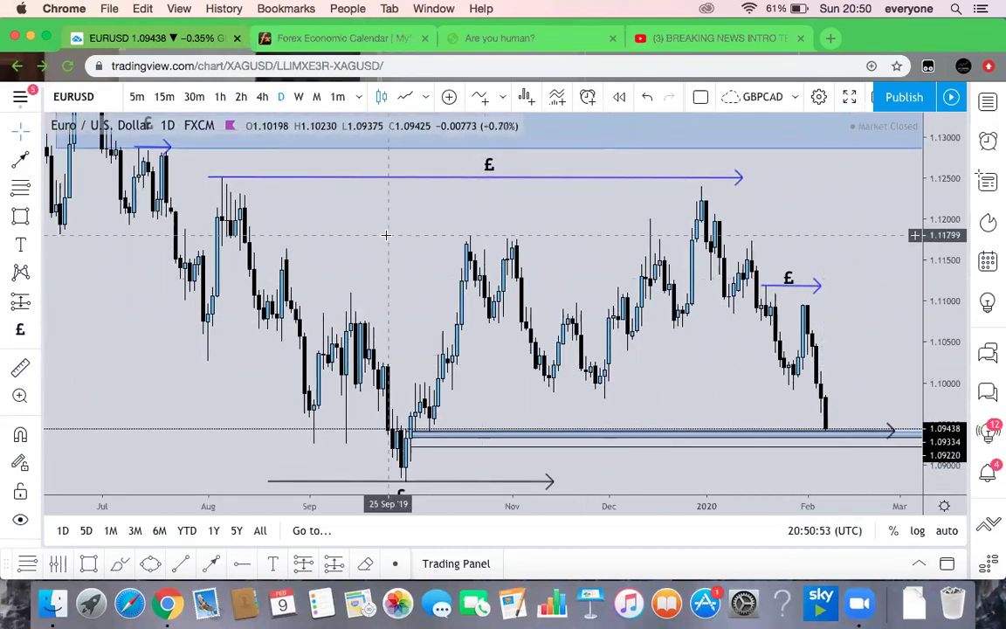
click(262, 98)
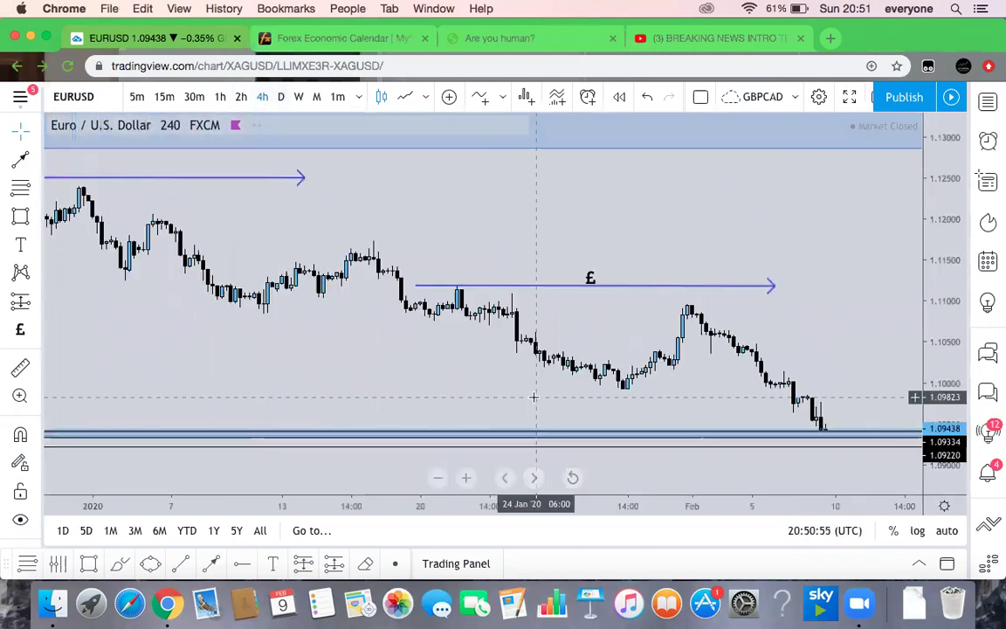
click(437, 478)
click(438, 479)
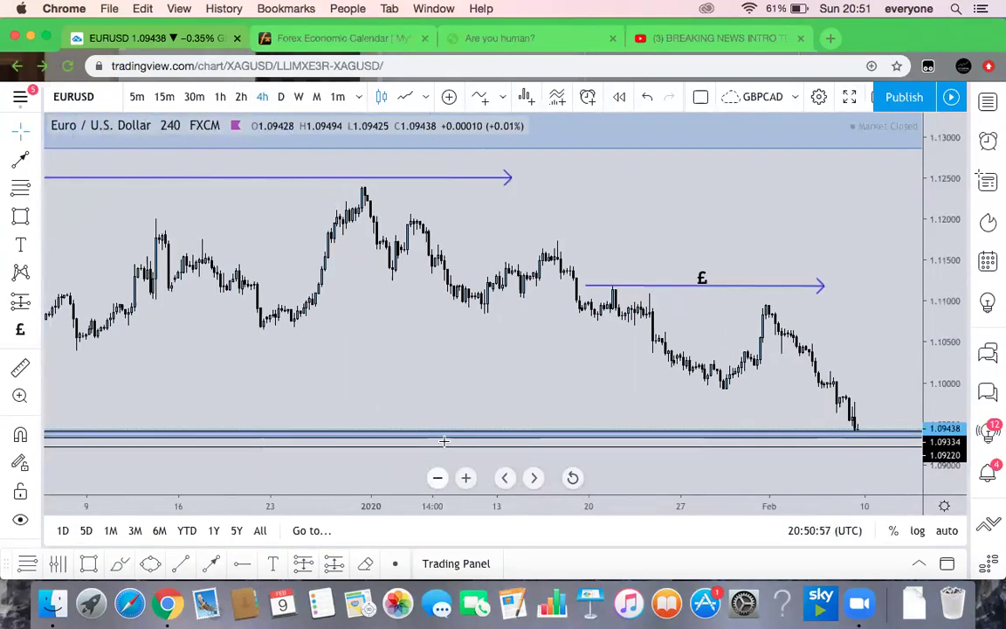
Step: Examine the early October 2019 origin of the blue EURUSD zone and the 1.09334 and 1.09220 levels on the four-hour chart
scroll(525, 415, left, 3)
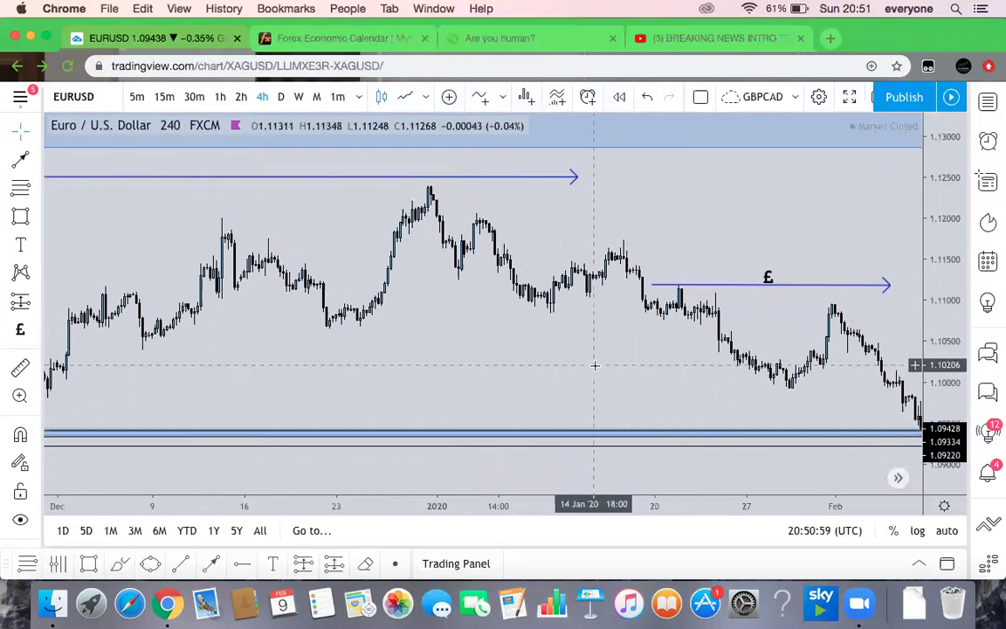
scroll(595, 367, left, 10)
scroll(564, 374, left, 10)
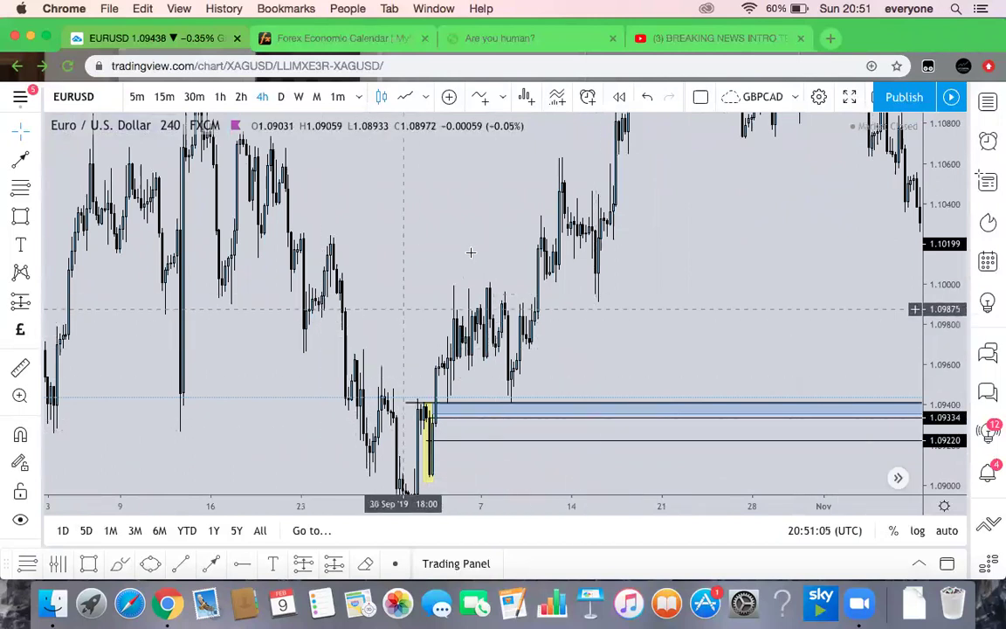
scroll(407, 384, left, 2)
click(466, 478)
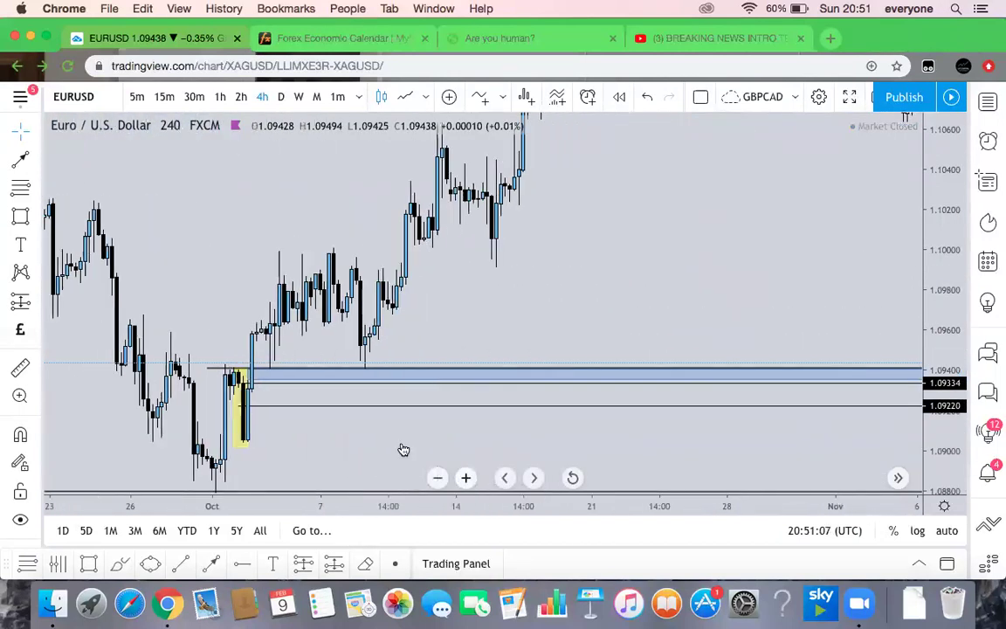
click(357, 407)
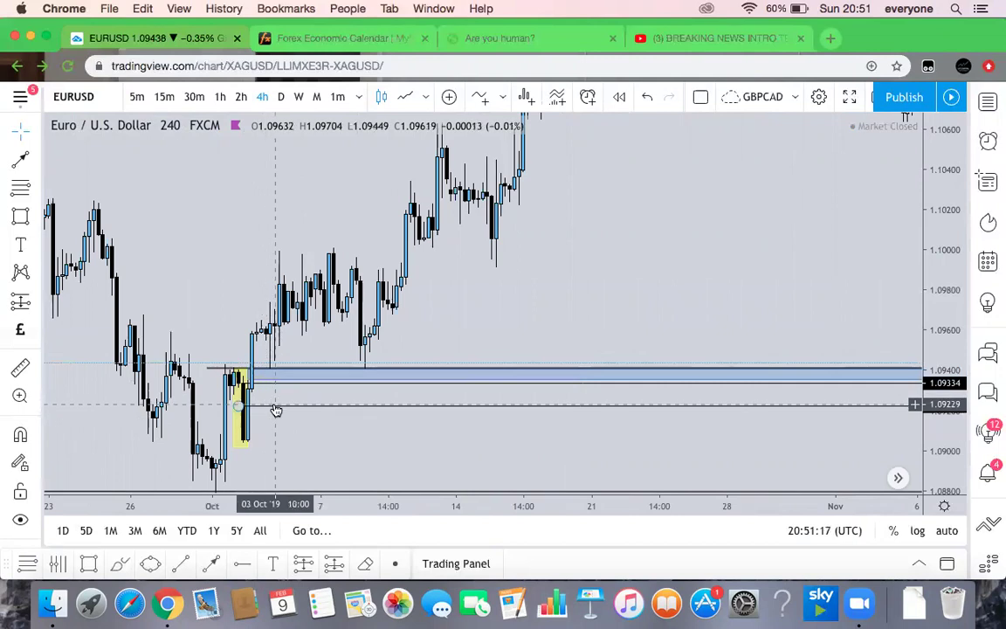
Step: Return to the latest four-hour EURUSD candles above the blue zone and switch to the daily timeframe
scroll(276, 411, right, 15)
scroll(276, 411, right, 15)
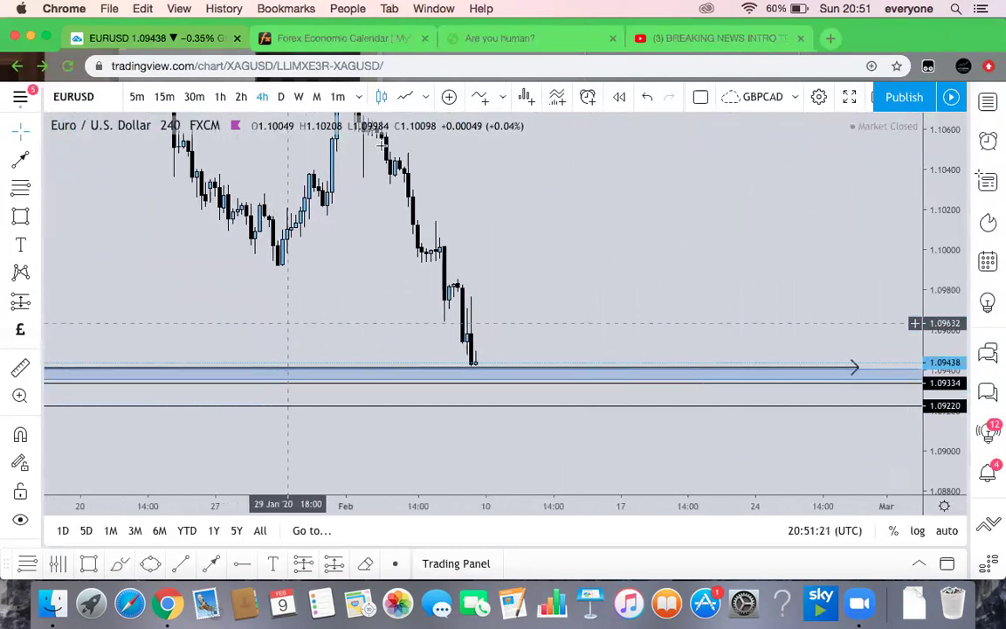
click(281, 97)
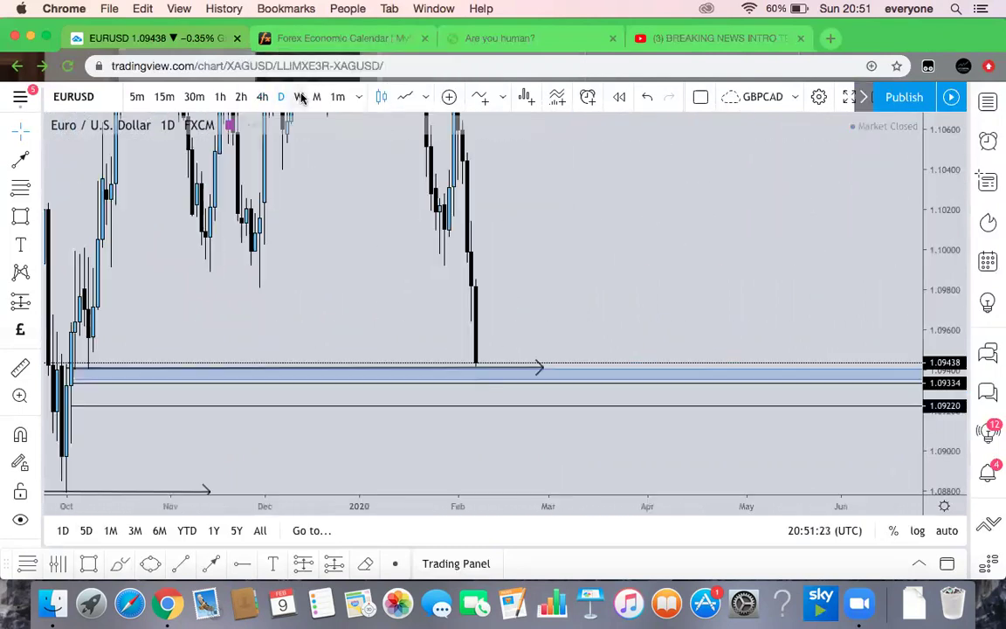
Step: Examine the weekly EURUSD candles around the blue zone and the liquidity low beneath it, then return to the daily timeframe
click(298, 98)
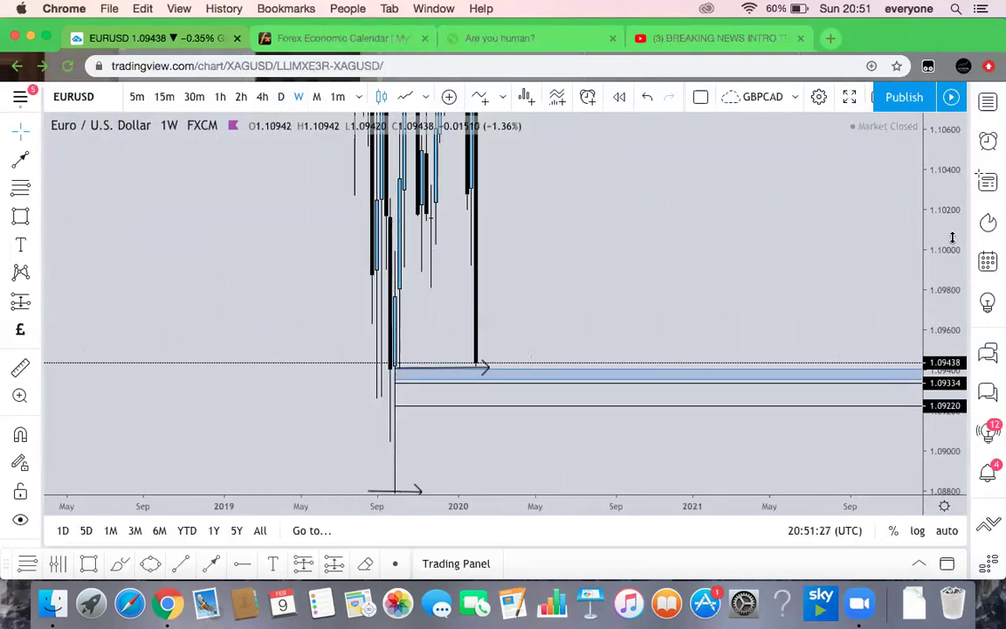
drag(952, 237, 811, 352)
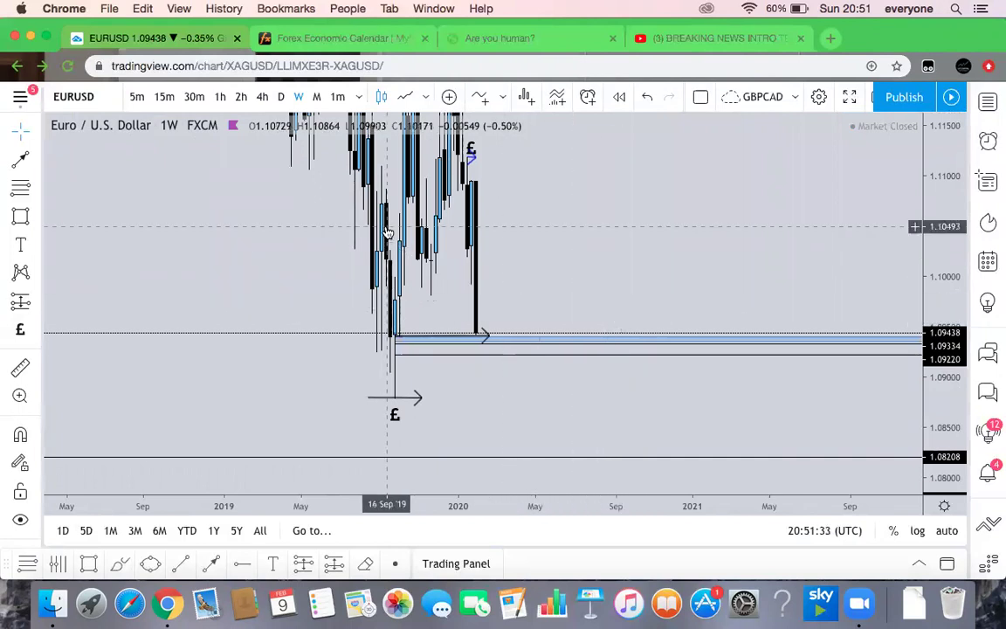
click(280, 97)
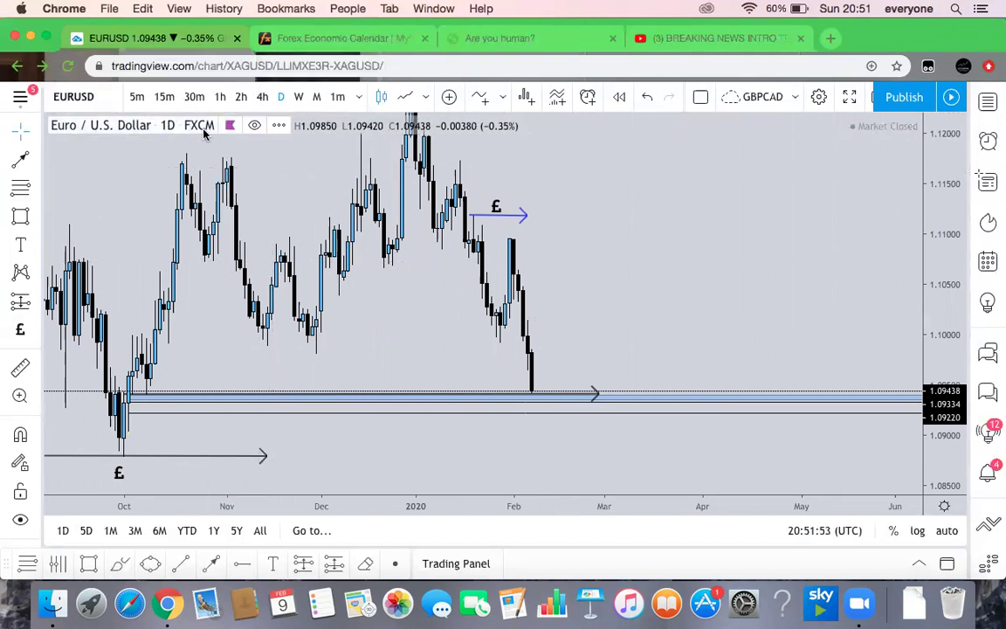
Step: Trace the blue EURUSD zone back to its yellow-highlighted early October 2019 origin on the four-hour timeframe
click(262, 98)
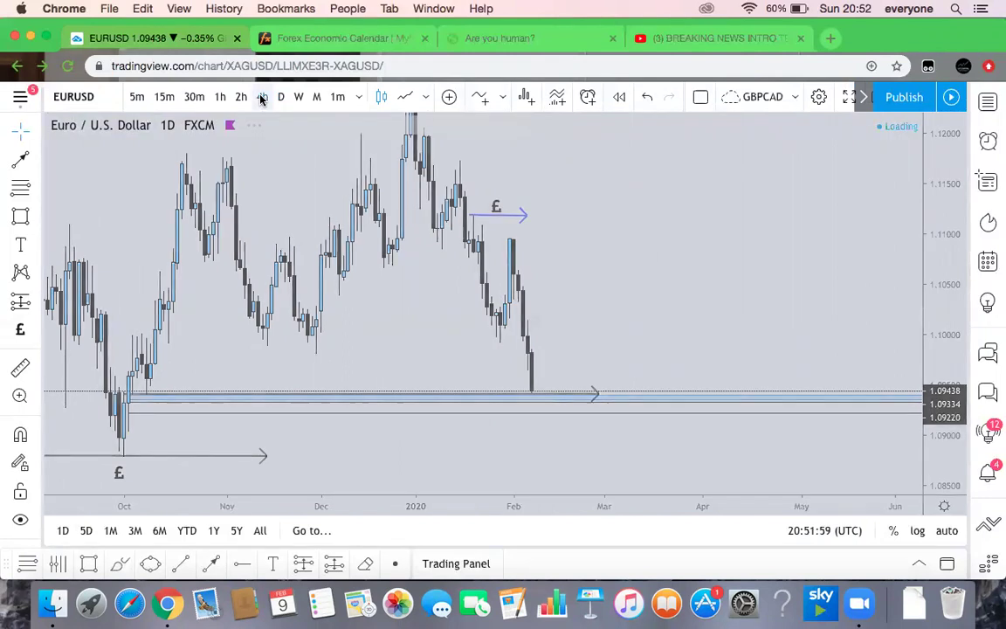
scroll(296, 306, left, 10)
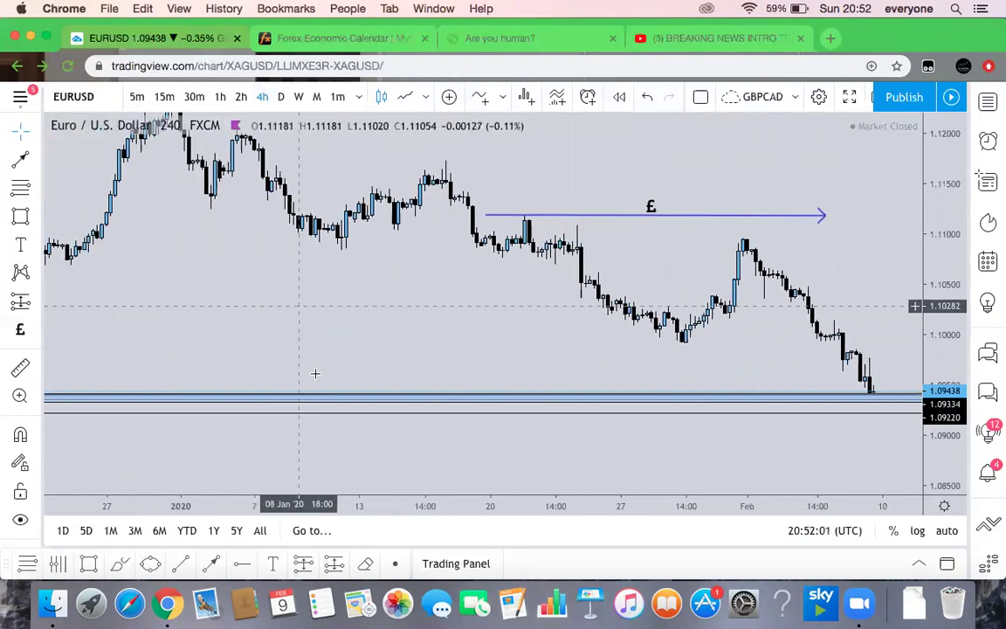
scroll(275, 437, left, 15)
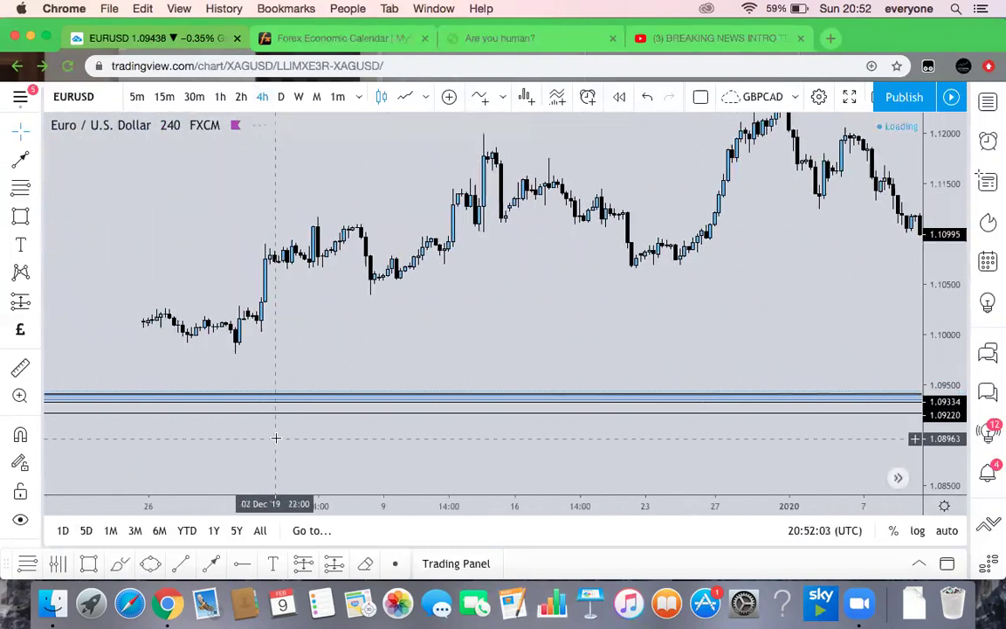
scroll(276, 437, left, 15)
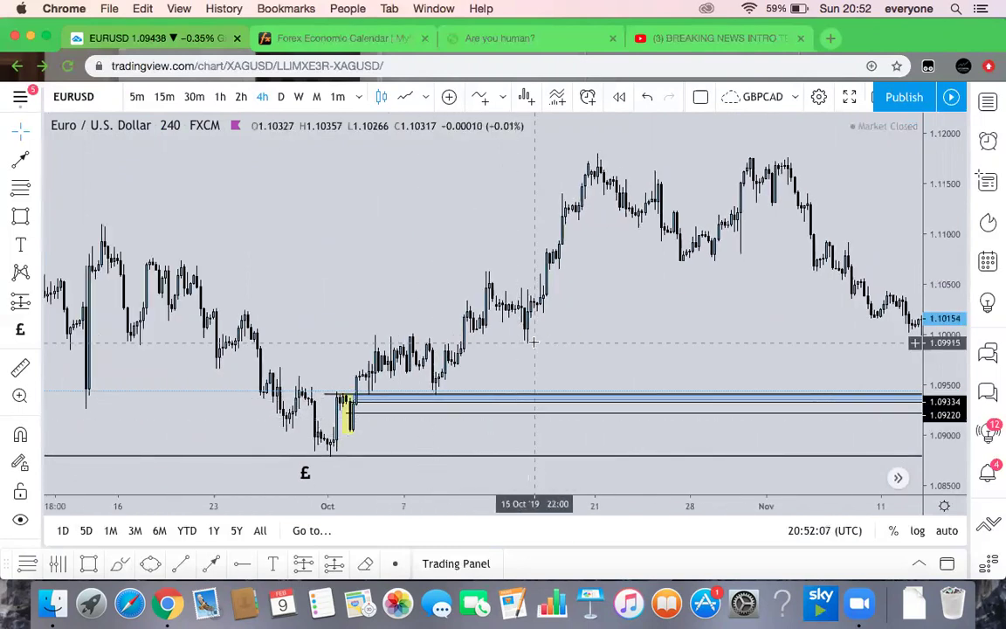
Step: Inspect the latest four-hour EURUSD candles against the blue zone and the 1.09334 and 1.09220 levels
scroll(586, 400, right, 5)
scroll(586, 399, right, 15)
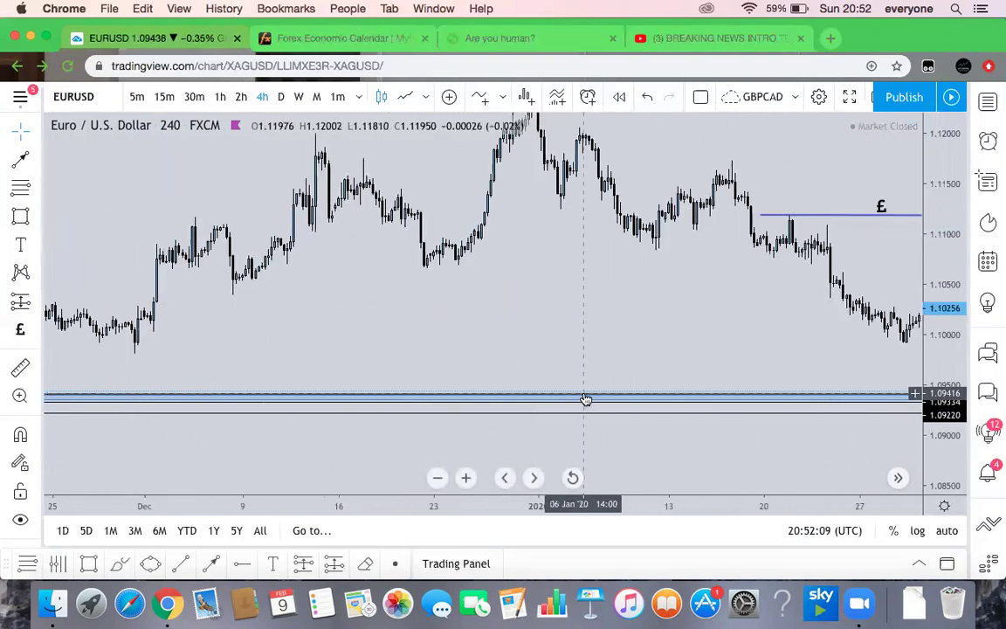
click(466, 478)
click(466, 478)
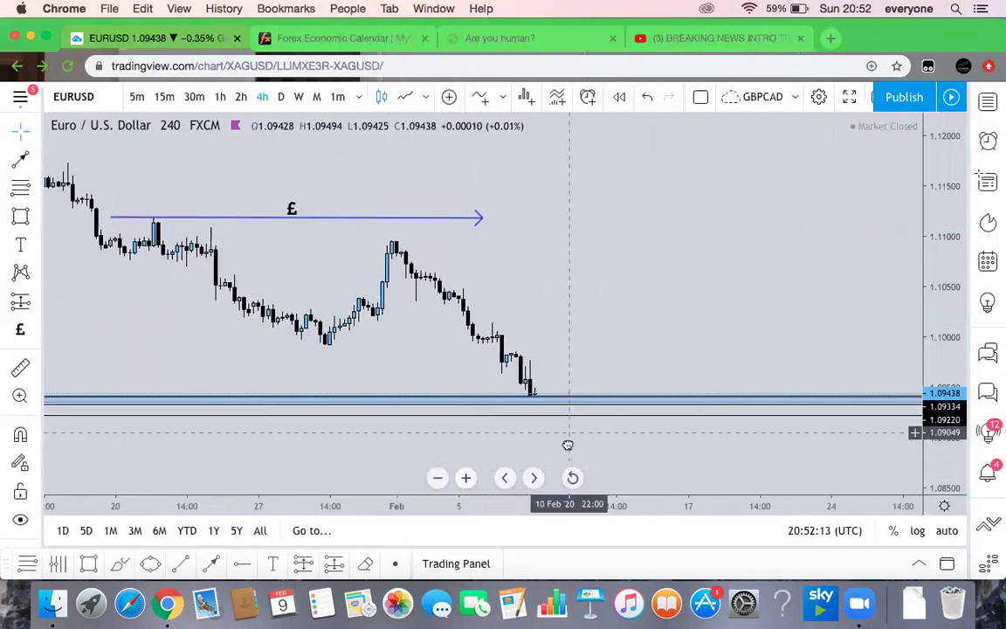
drag(937, 381, 767, 193)
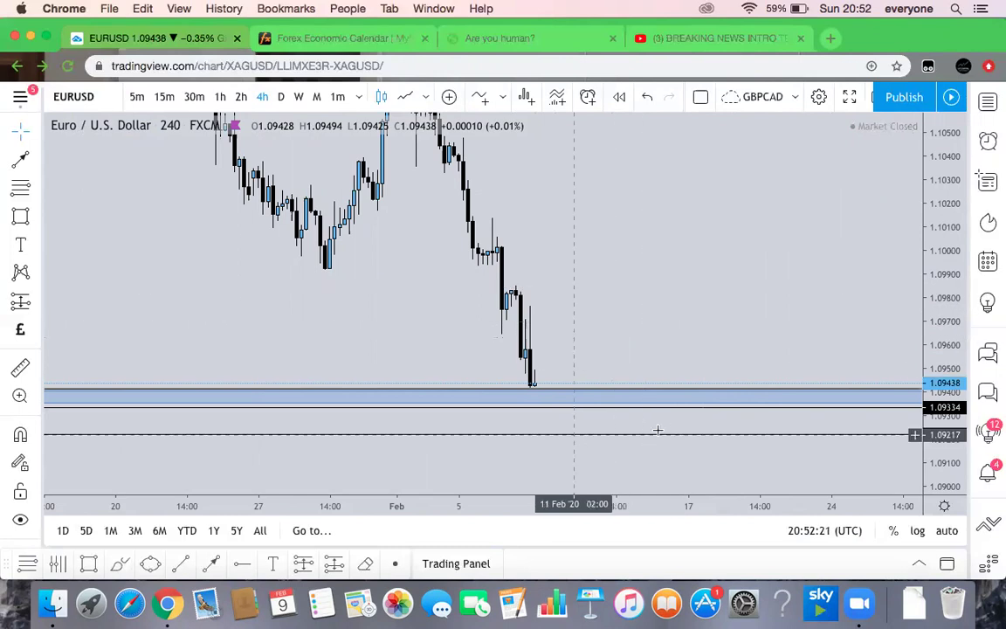
click(691, 431)
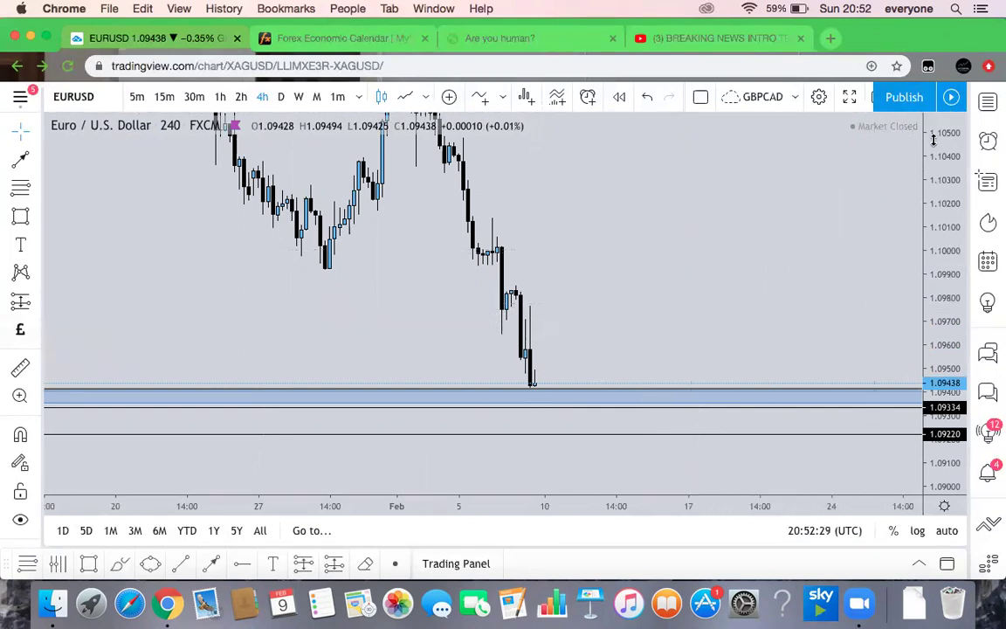
drag(933, 140, 928, 258)
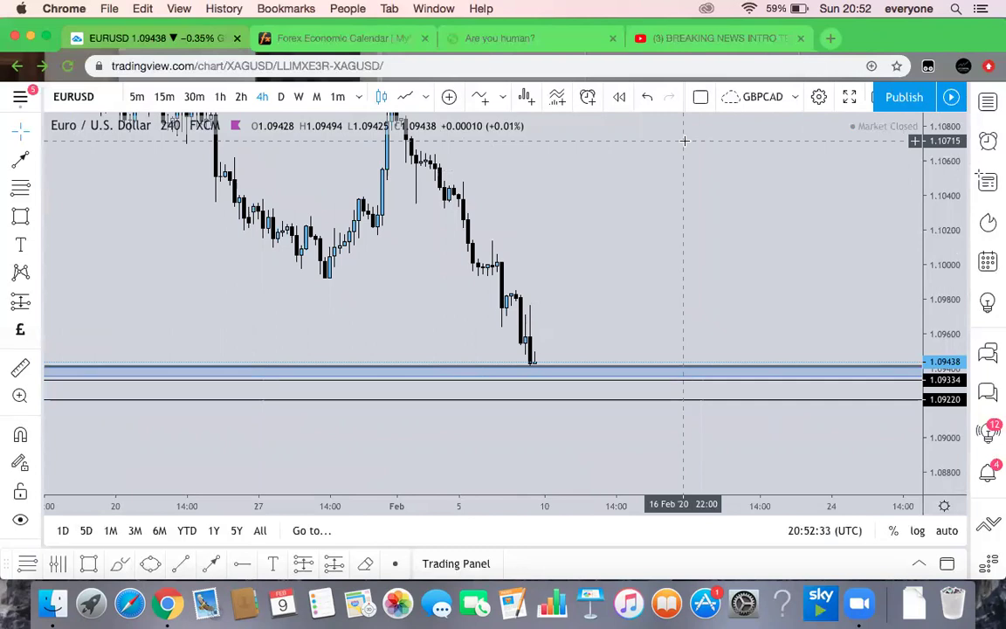
Step: Load the US30USD chart from the Forex watchlist and hide the watchlist again
click(988, 102)
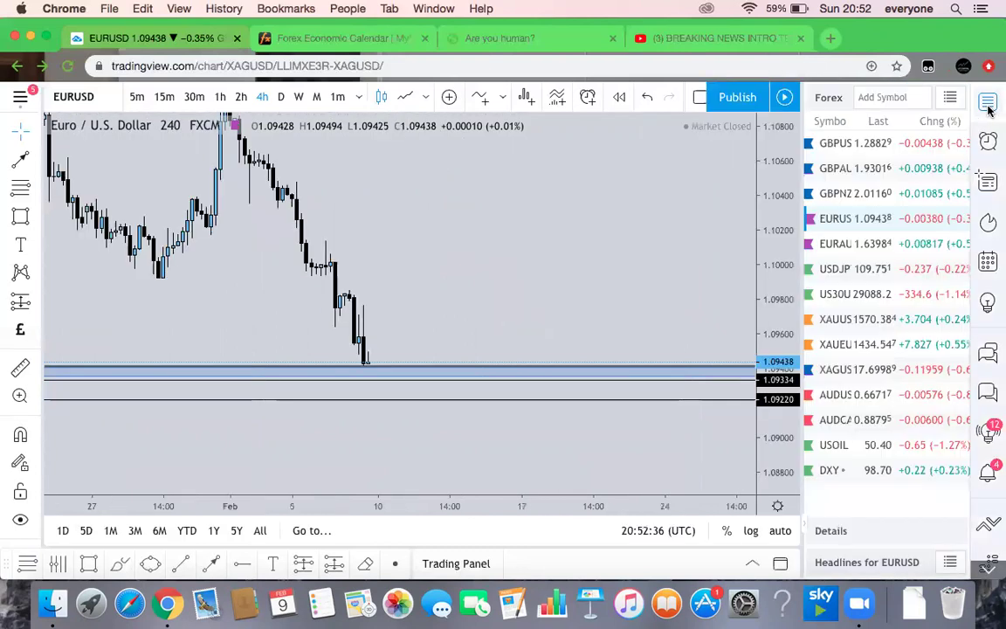
click(865, 295)
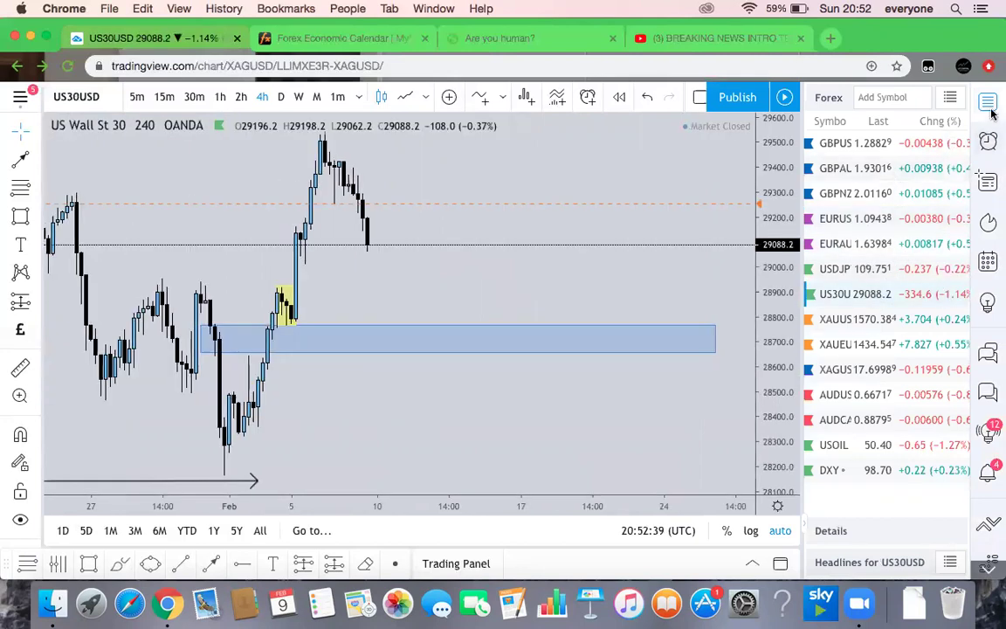
click(988, 102)
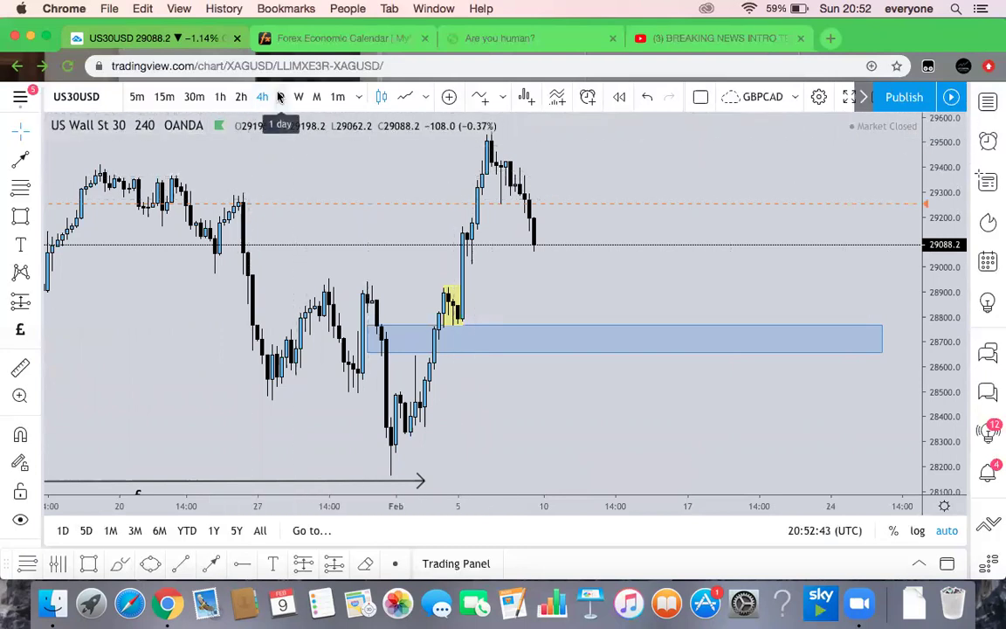
Step: Switch US30USD to the daily timeframe and examine the recent highs, the two blue zones and the liquidity low between them
scroll(323, 262, left, 5)
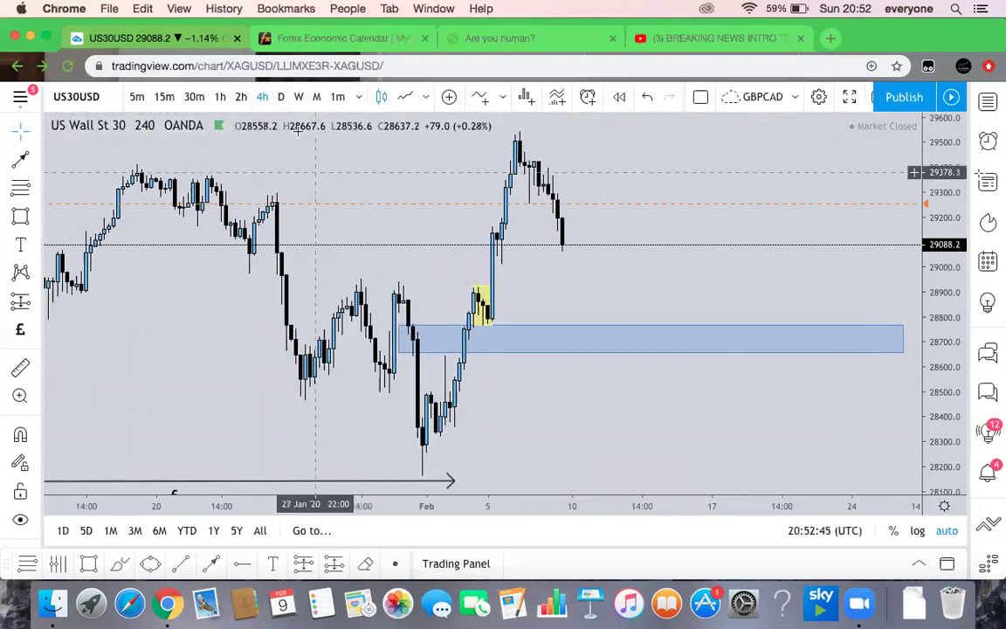
click(279, 97)
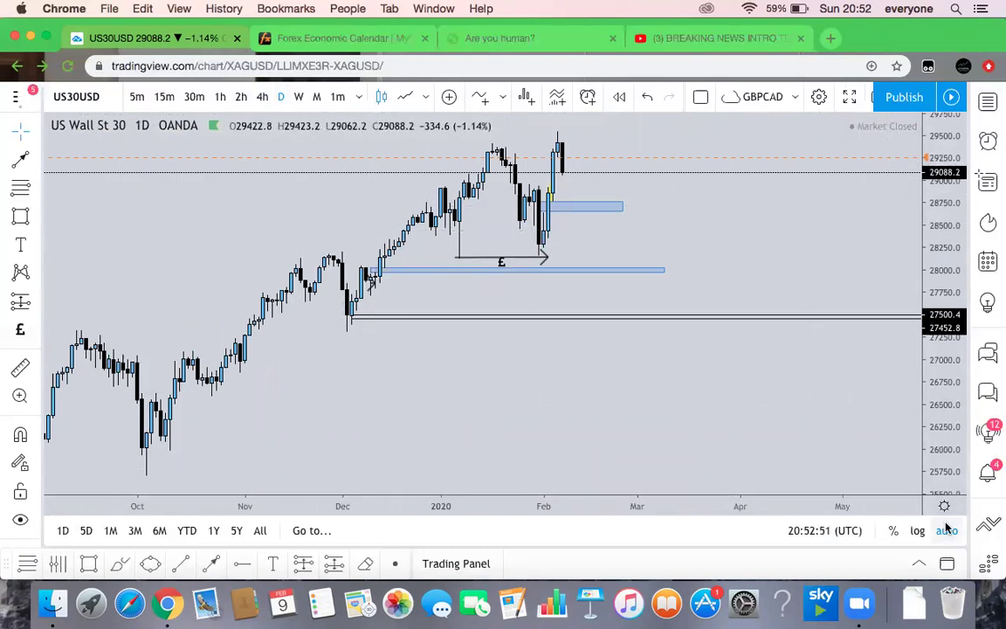
drag(825, 449, 944, 435)
drag(944, 303, 775, 406)
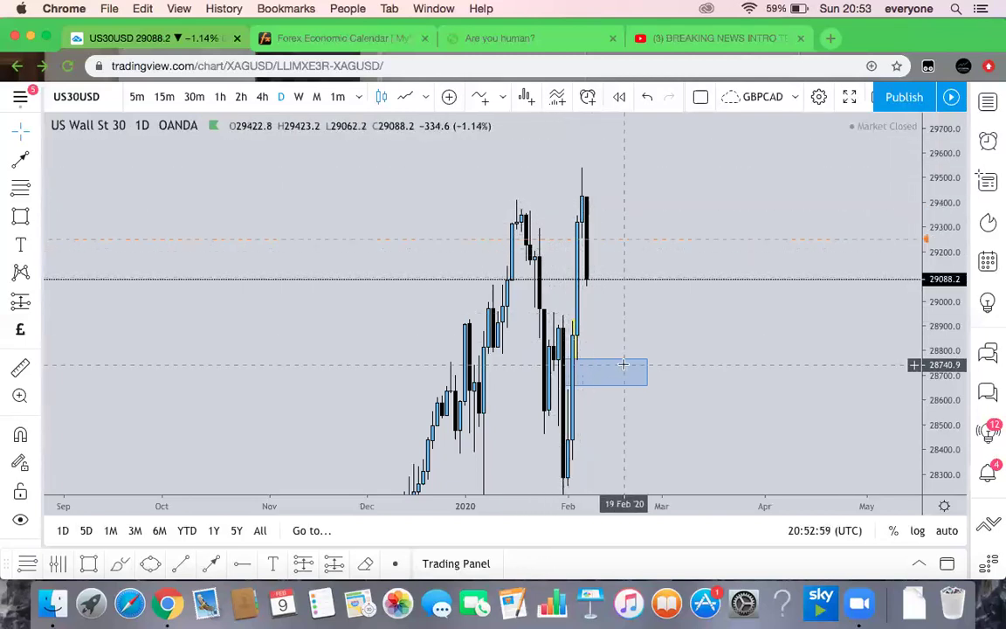
drag(692, 349, 657, 303)
drag(933, 171, 929, 315)
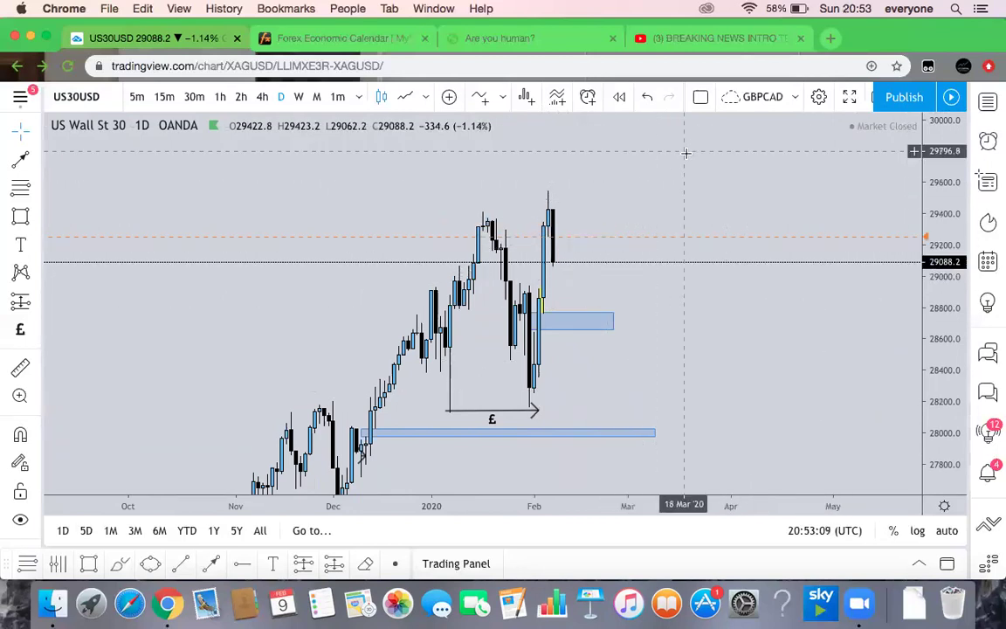
drag(940, 167, 934, 266)
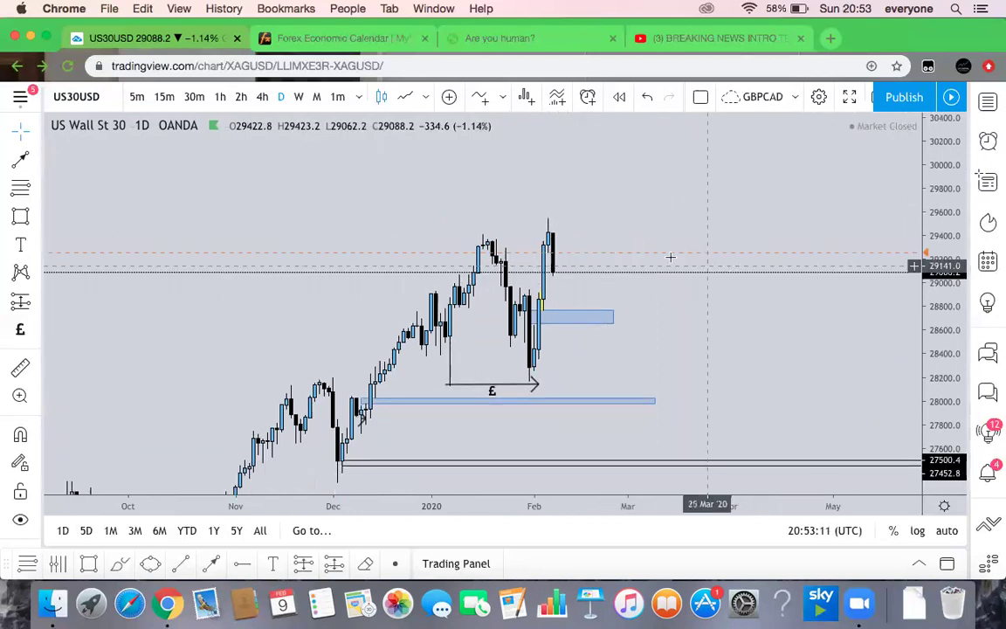
Step: Inspect the upper blue US30USD zone and the yellow-highlighted candles above it on the four-hour timeframe
click(261, 97)
click(798, 316)
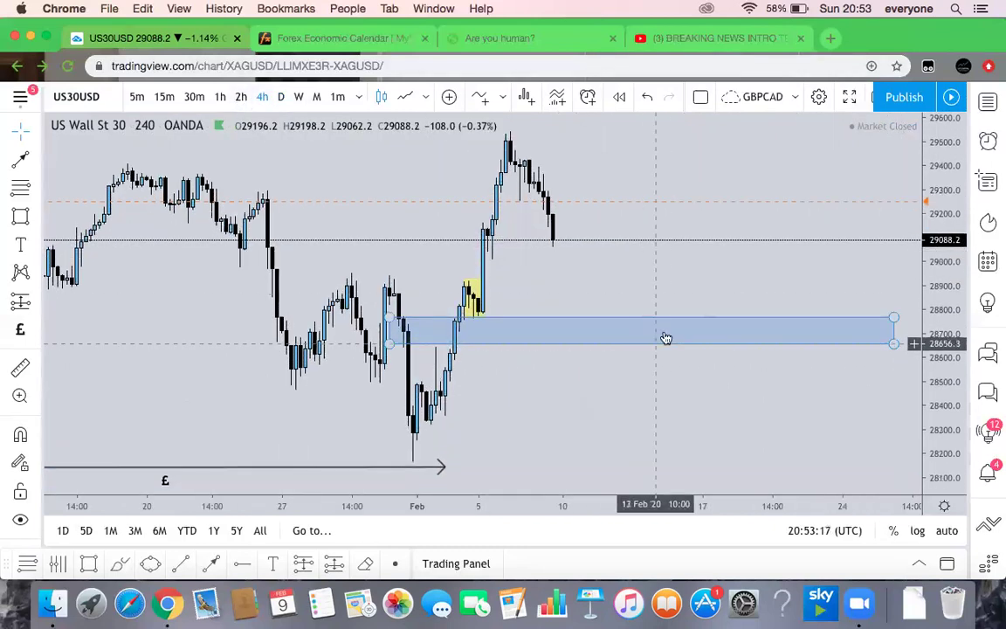
click(631, 279)
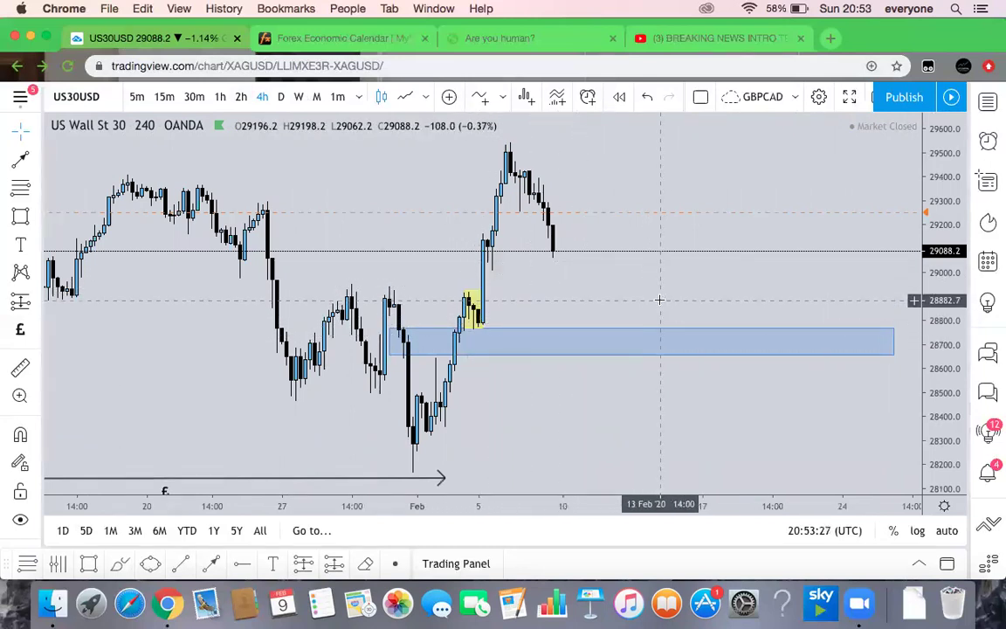
drag(683, 300, 725, 302)
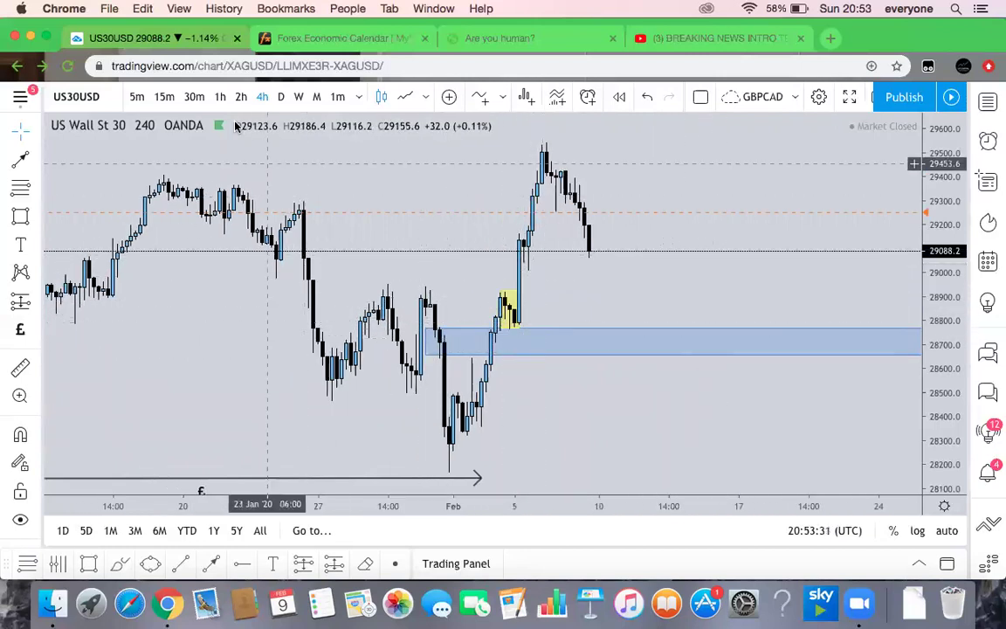
Step: Examine the daily US30USD rise since December 2019, including the lower blue zone near 28000 and the 27500.4 and 27452.8 levels
click(281, 96)
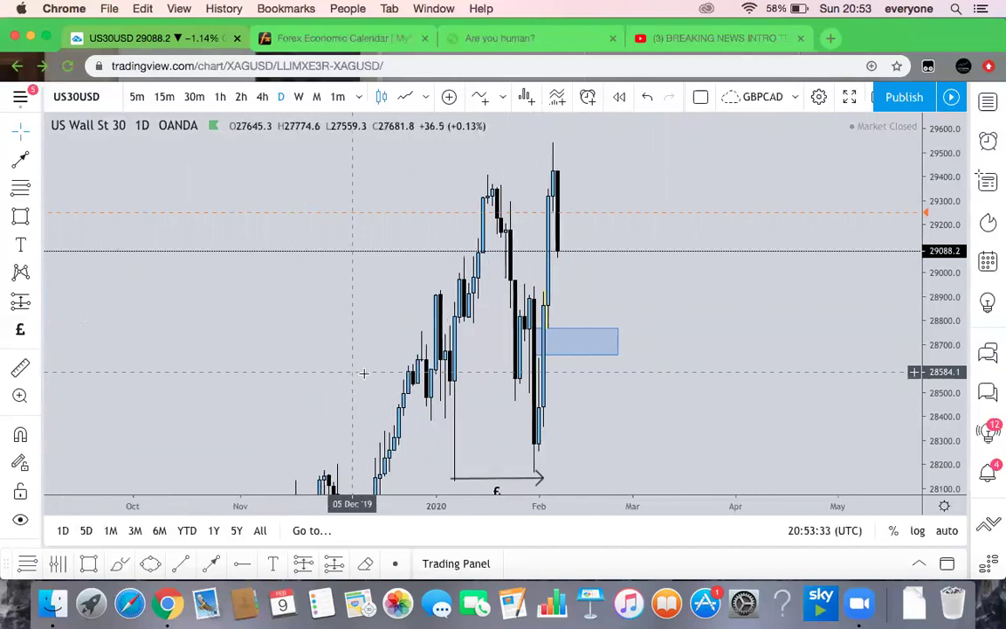
drag(956, 192, 944, 350)
drag(691, 404, 874, 310)
scroll(498, 400, down, 2)
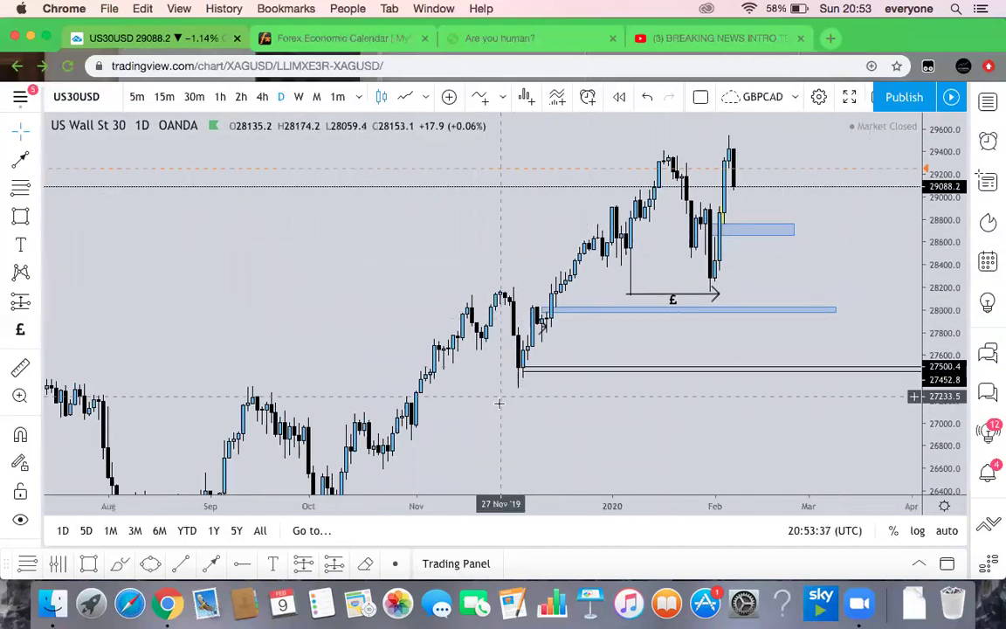
click(465, 480)
click(465, 479)
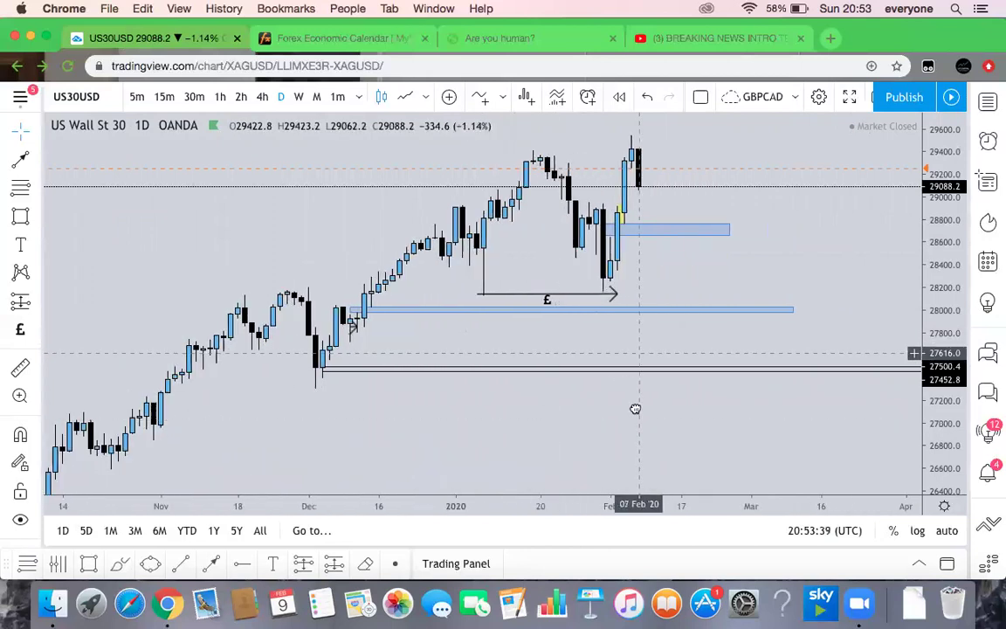
drag(636, 406, 568, 463)
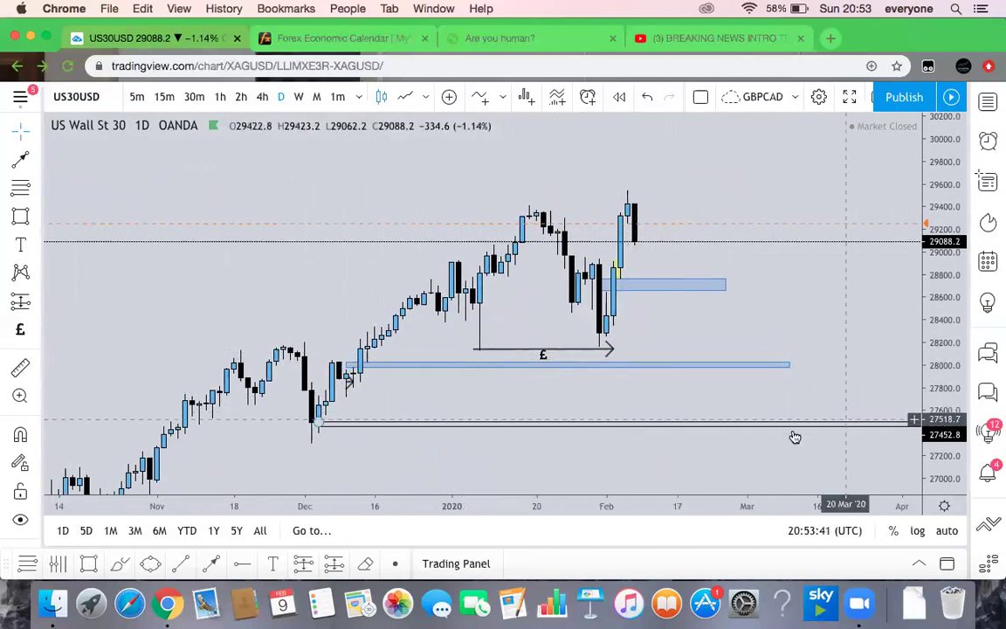
drag(933, 437, 910, 404)
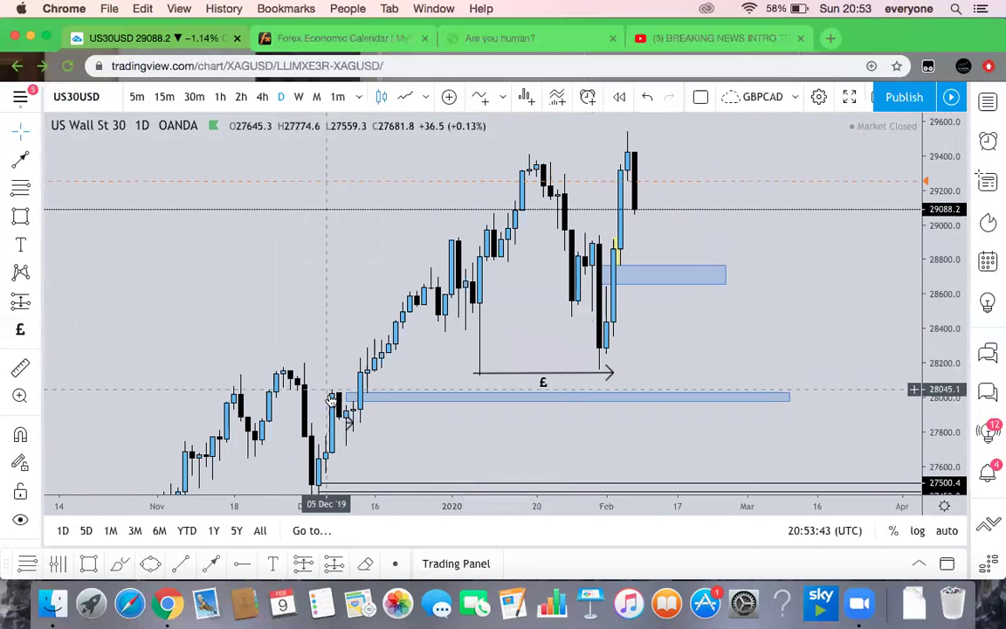
mouse_move(415, 428)
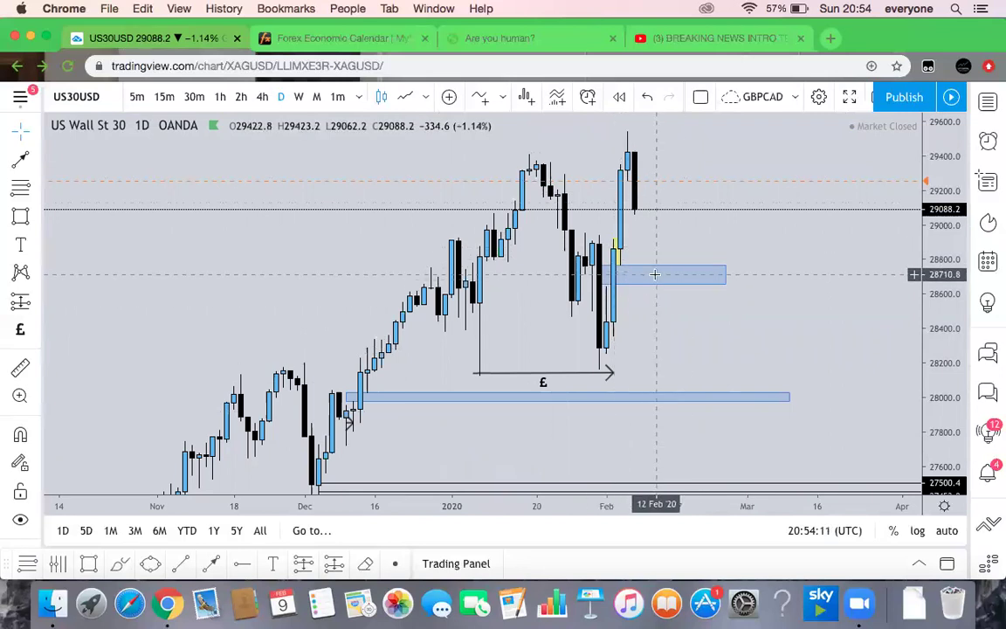
Step: Review the four-hour US30USD price swings from mid-January to early February 2020 around the upper blue zone and liquidity low
click(262, 97)
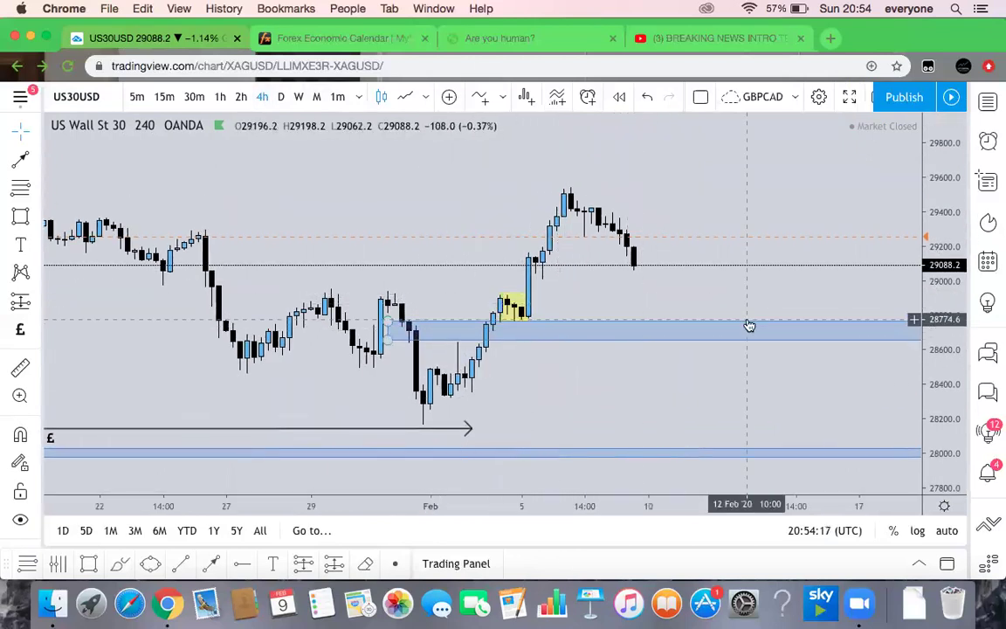
scroll(706, 276, left, 2)
scroll(705, 276, left, 1)
double_click(938, 141)
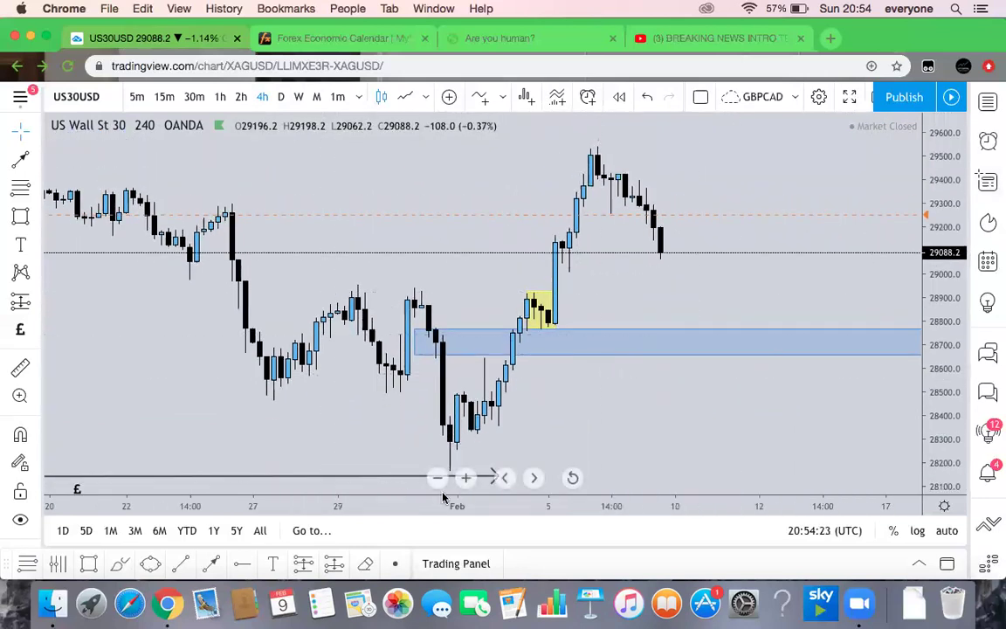
click(438, 478)
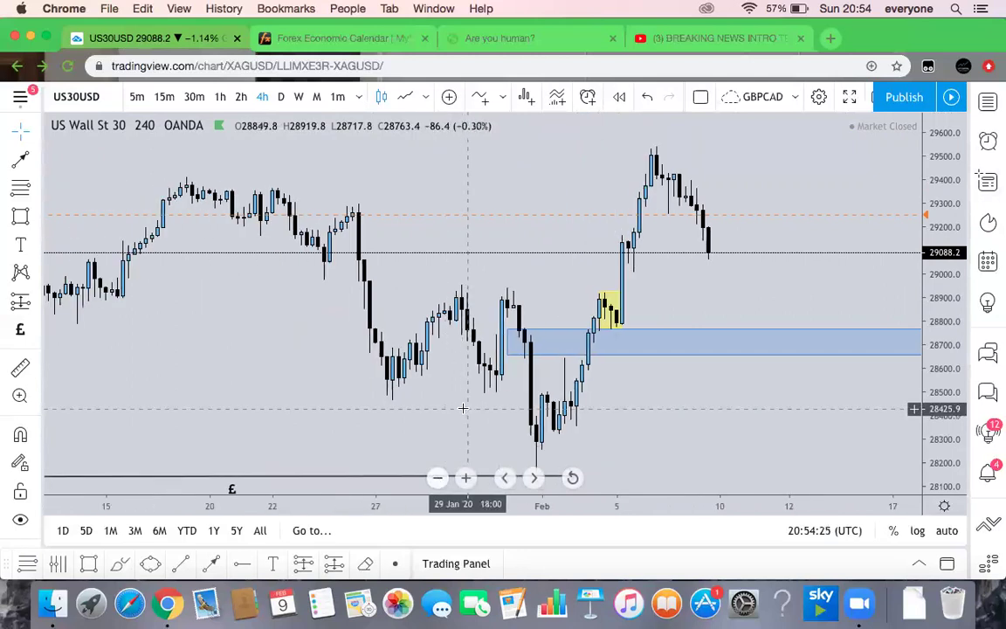
drag(463, 407, 406, 389)
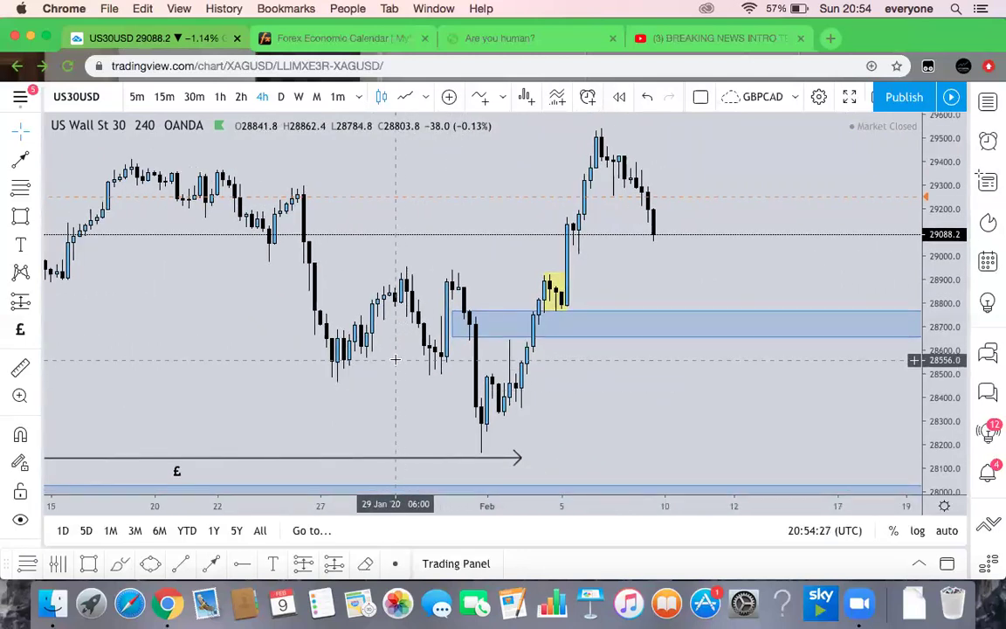
scroll(311, 373, left, 6)
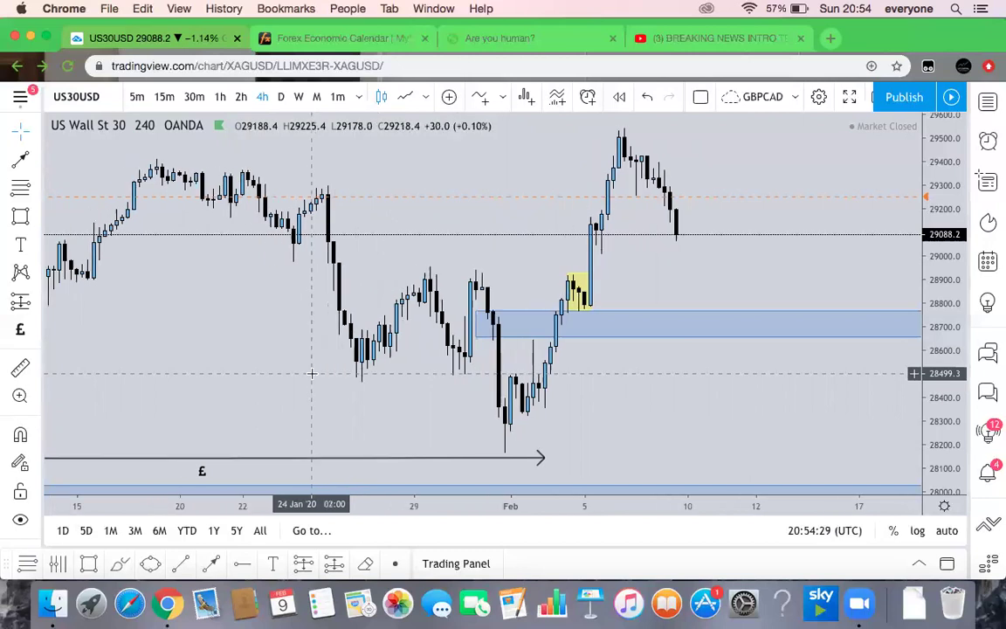
scroll(312, 373, right, 3)
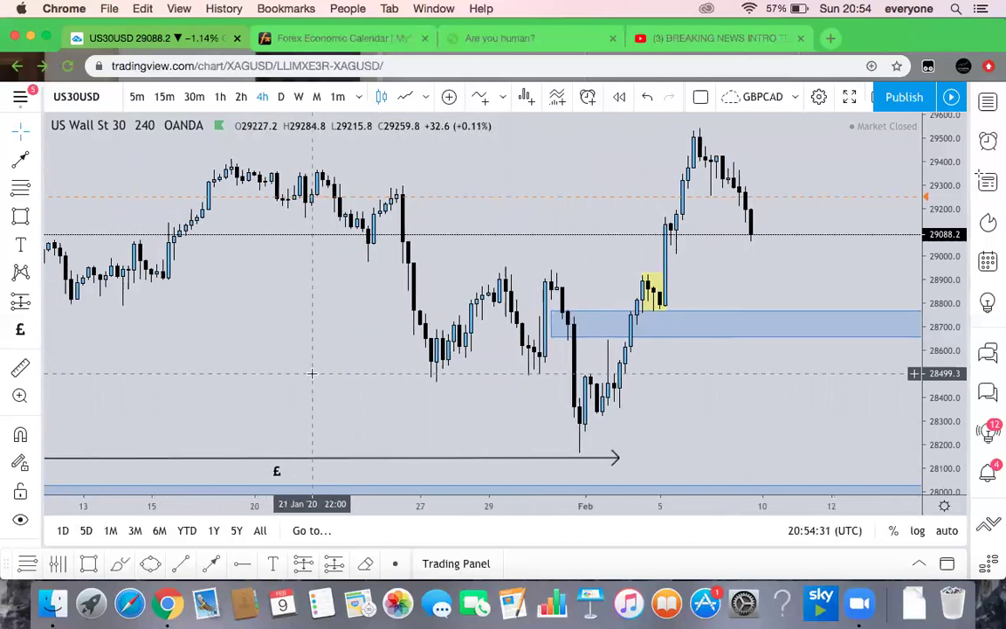
Step: Open the XAUUSD chart from the Forex watchlist and switch it to the one-hour timeframe
click(988, 103)
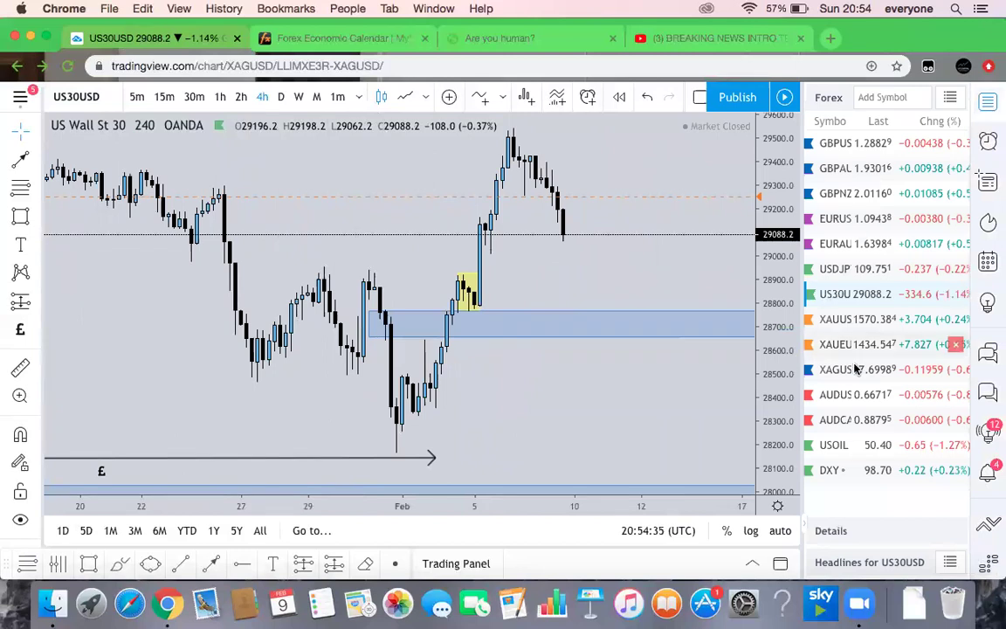
click(861, 319)
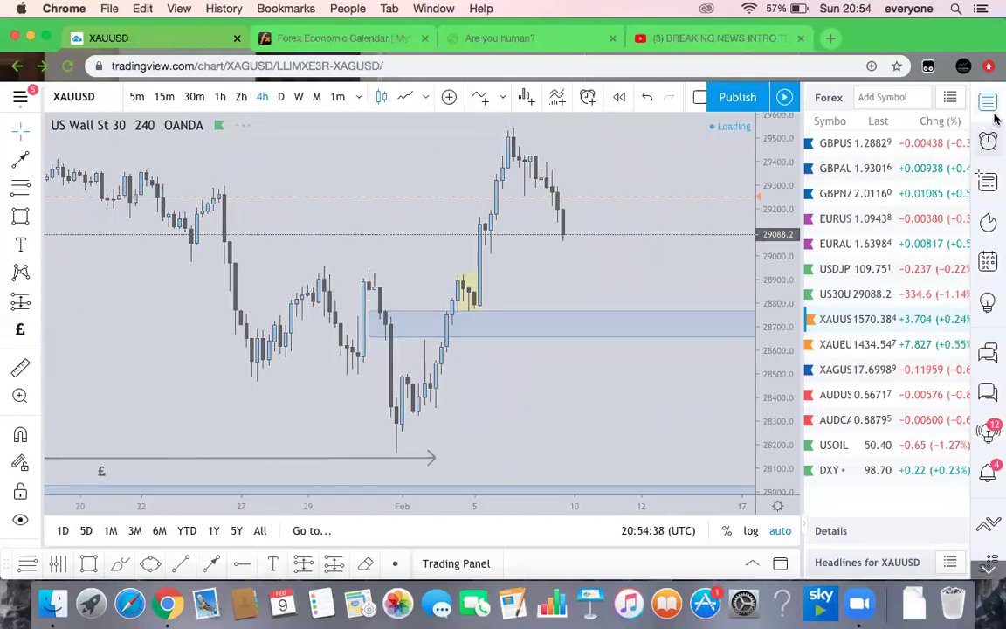
click(988, 103)
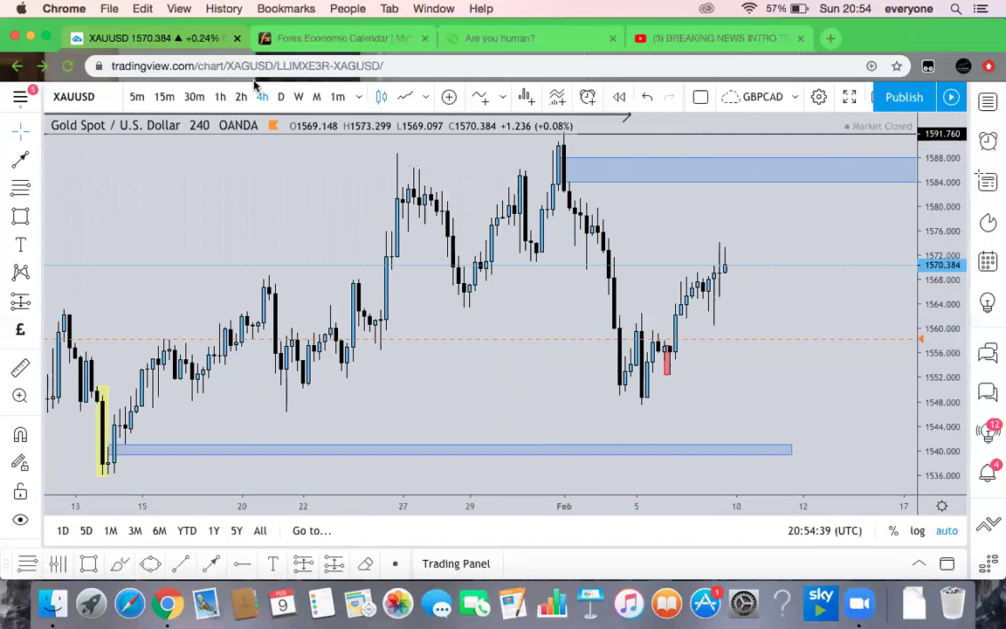
click(221, 96)
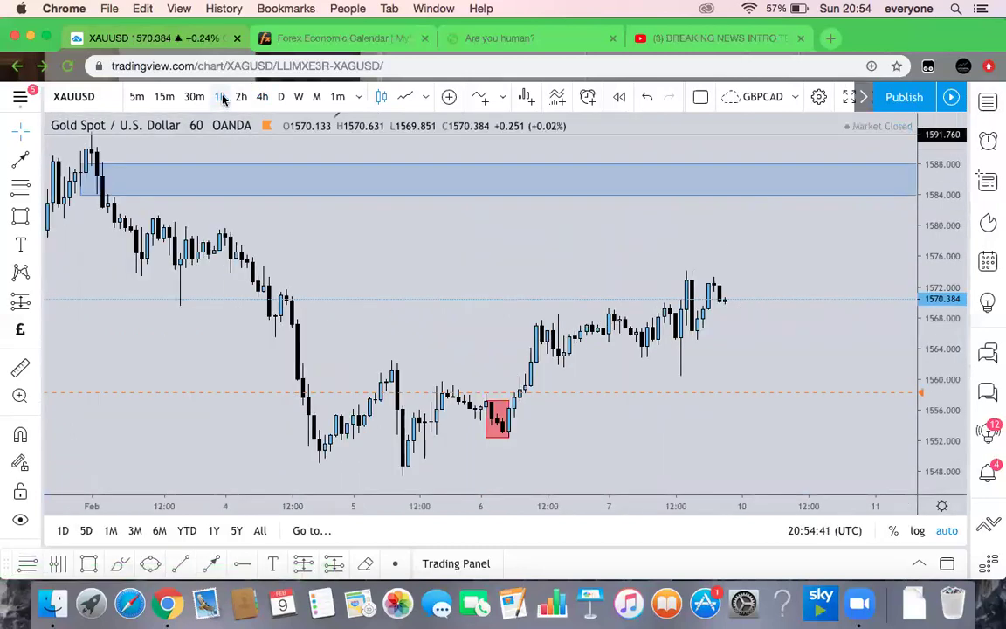
Step: Examine the one-hour XAUUSD rise from the red zone of 6 February towards the blue zone above 1584
scroll(634, 301, right, 5)
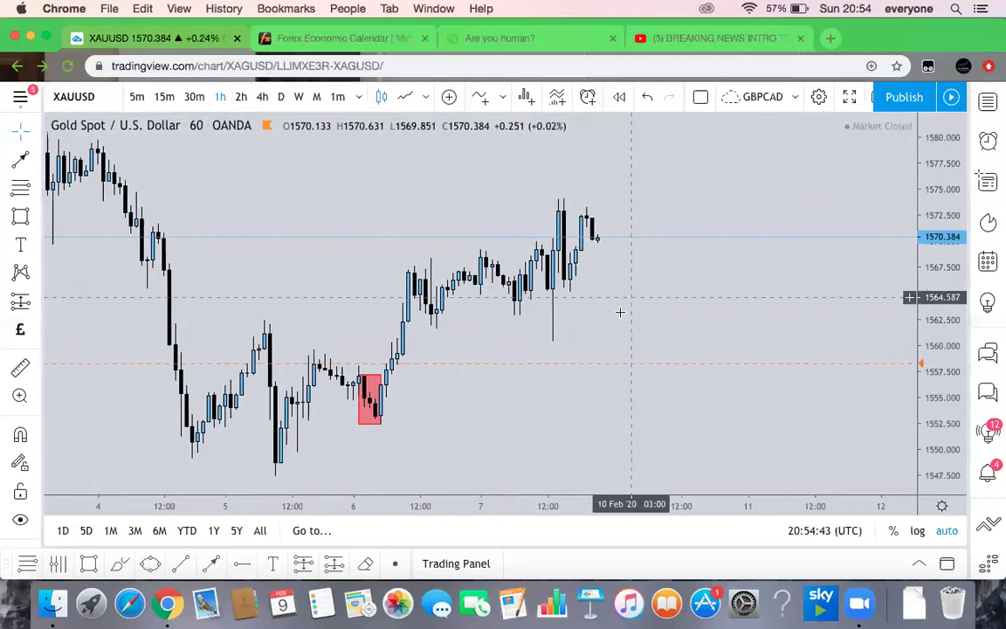
click(466, 478)
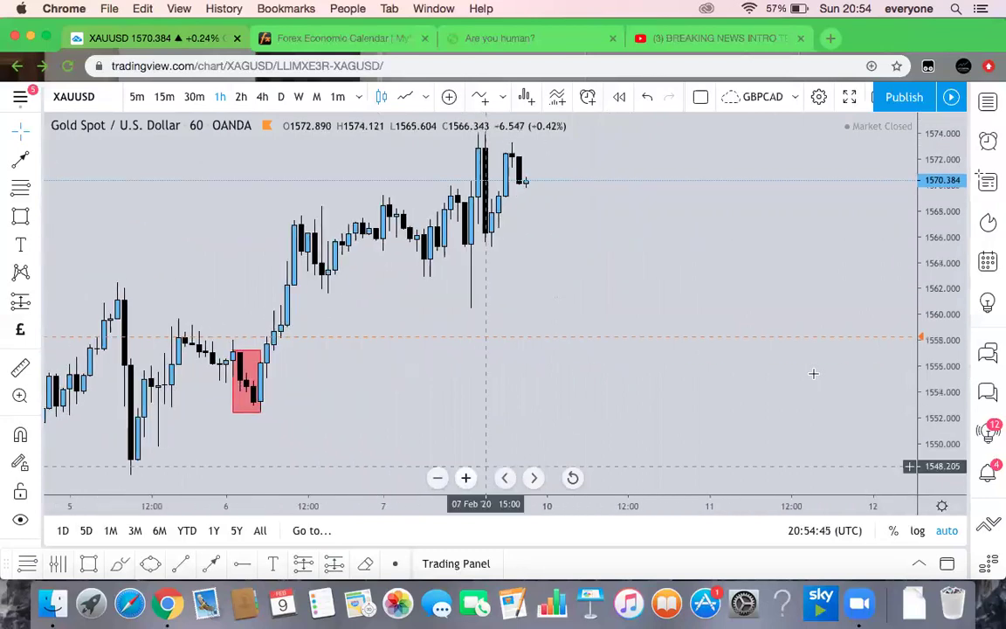
drag(636, 260, 765, 337)
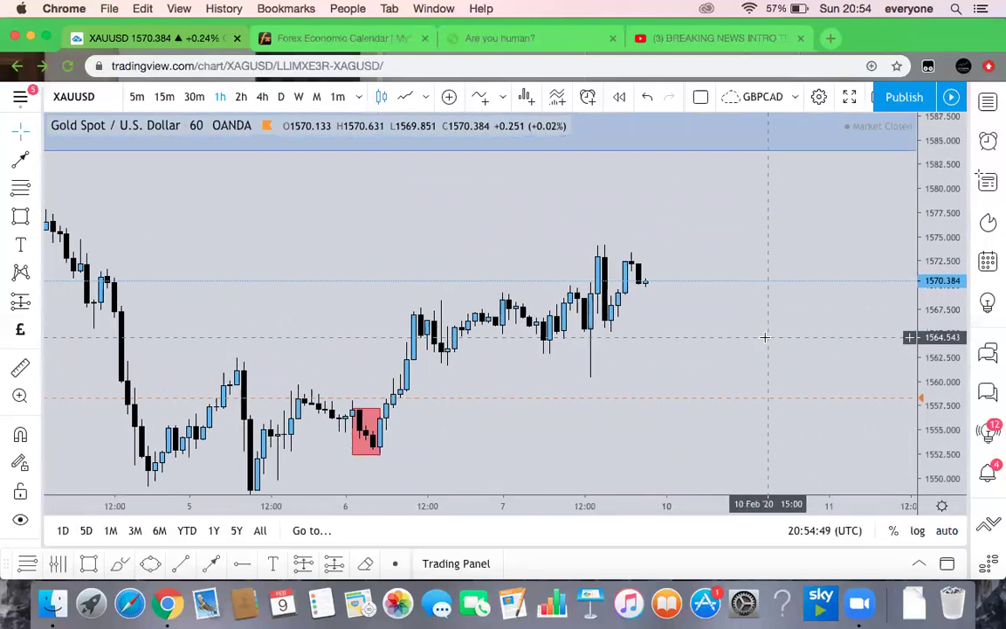
scroll(765, 338, left, 5)
drag(691, 335, 750, 339)
scroll(747, 338, right, 2)
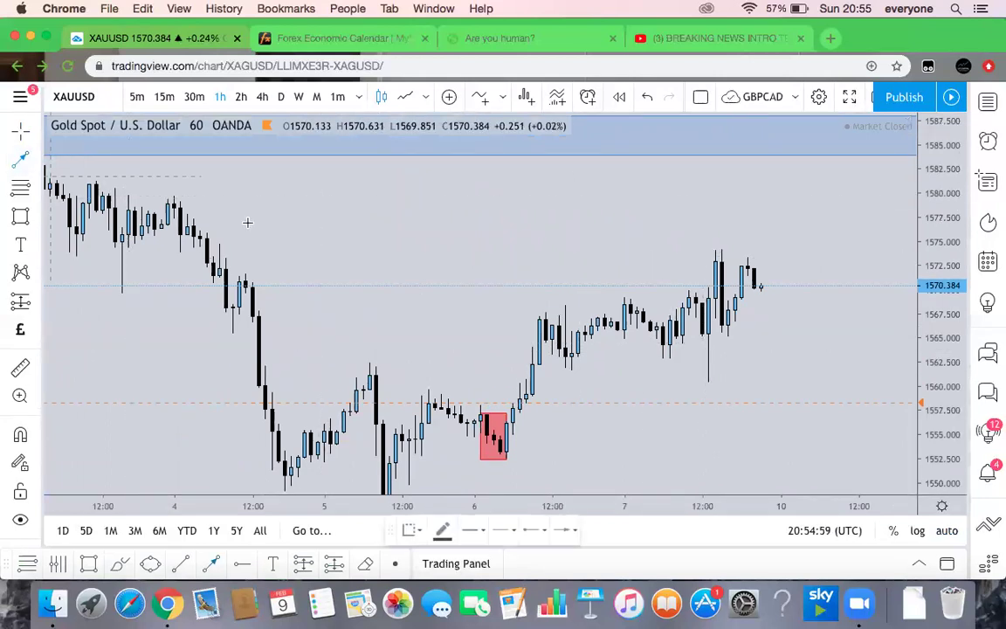
Step: Try to draw a horizontal arrow at about 1561.3 beneath the 6–7 February XAUUSD lows
click(546, 372)
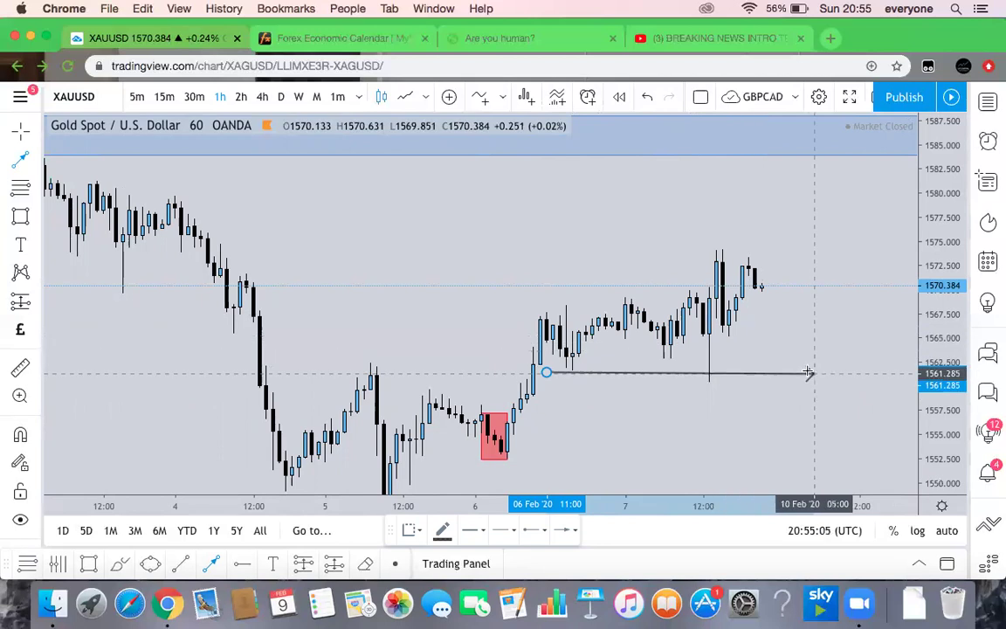
key(Escape)
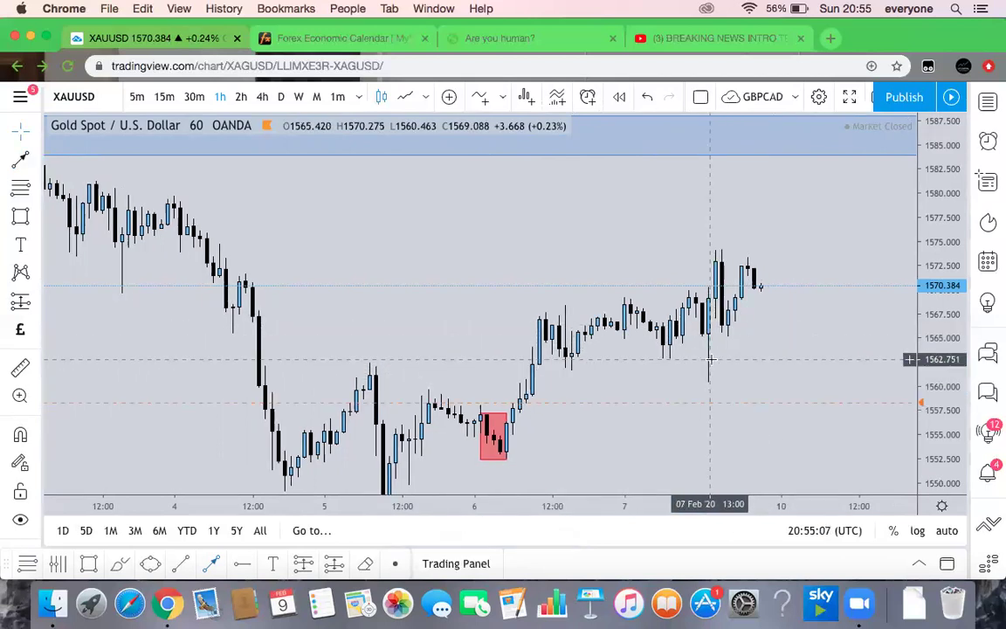
drag(745, 364, 744, 391)
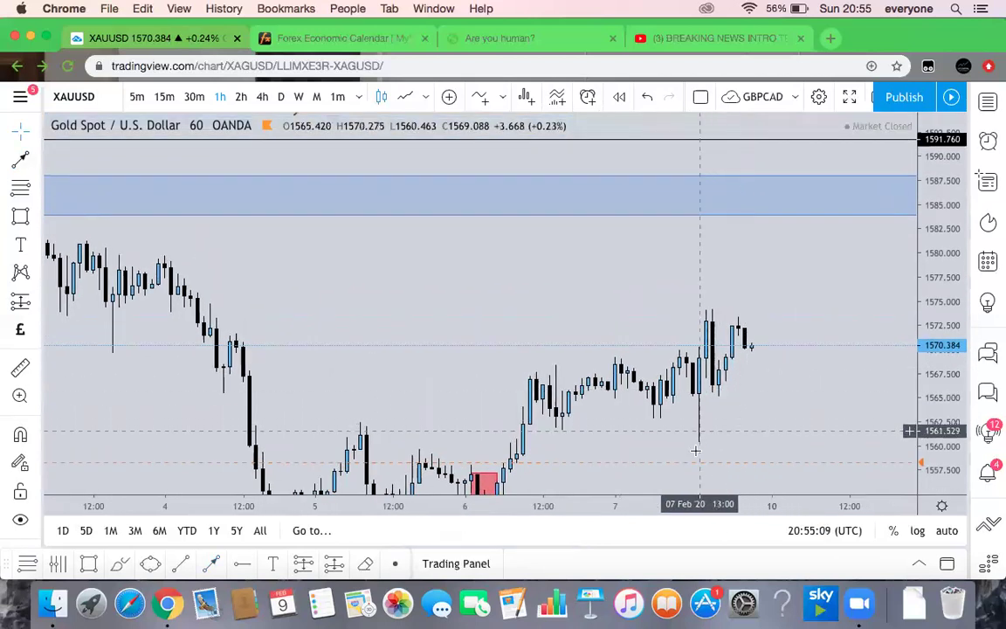
Step: Switch XAUUSD to the four-hour timeframe and examine the upper blue zone, the 1591.760 line and the liquidity arrow above it
click(262, 97)
double_click(944, 251)
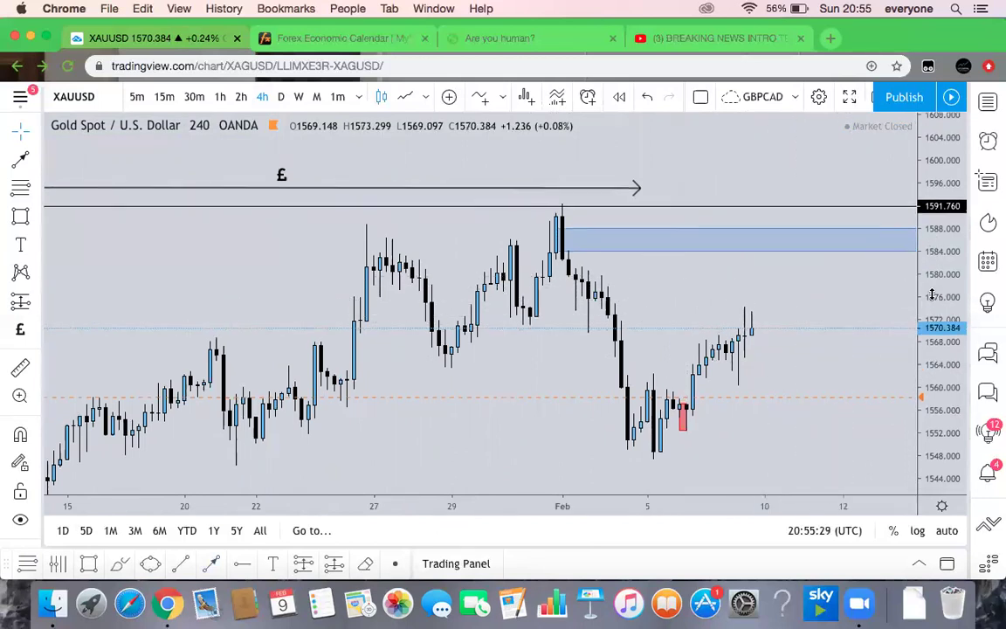
drag(928, 280, 929, 299)
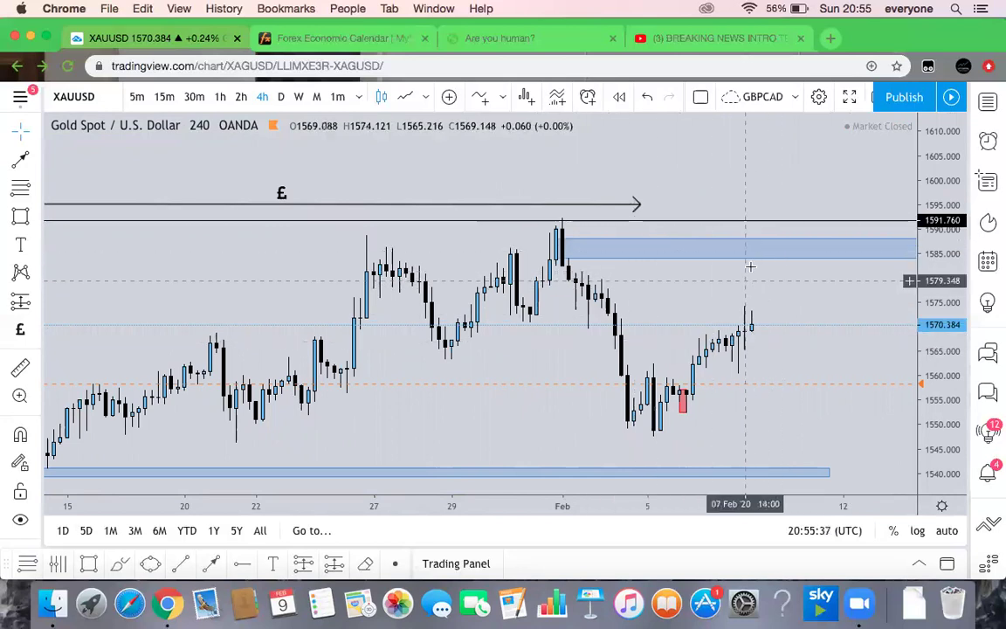
Step: Review the two-hour XAUUSD drop from the upper blue zone and the recovery from the red zone in early February
click(241, 96)
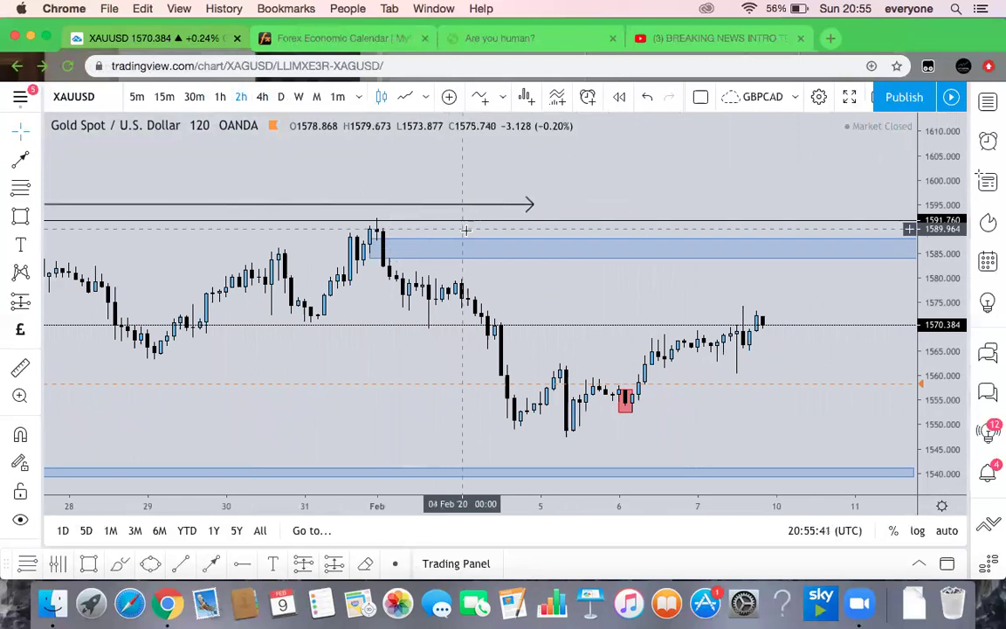
drag(937, 337, 937, 293)
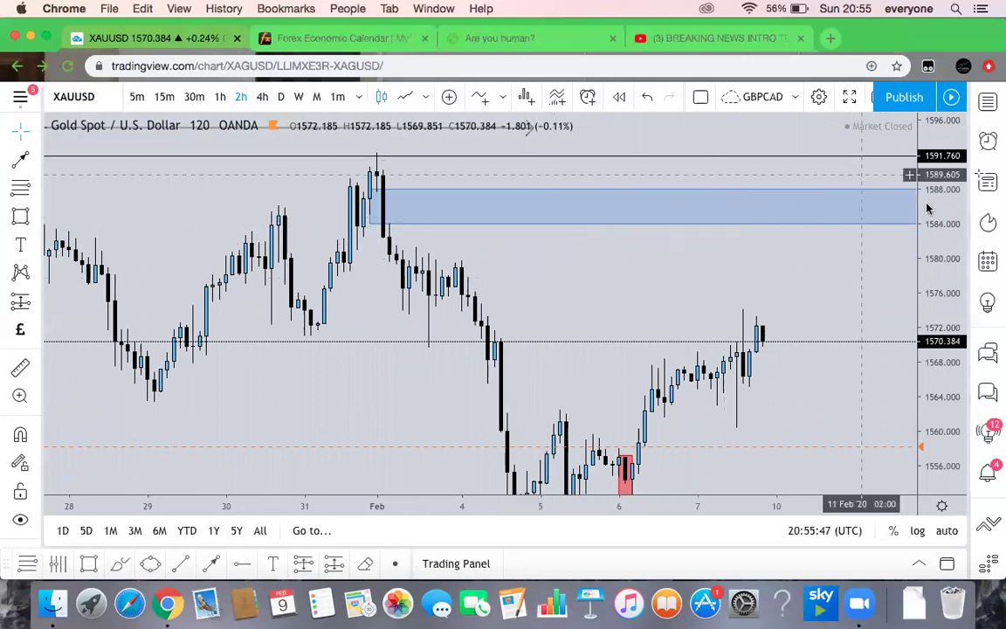
drag(928, 205, 928, 230)
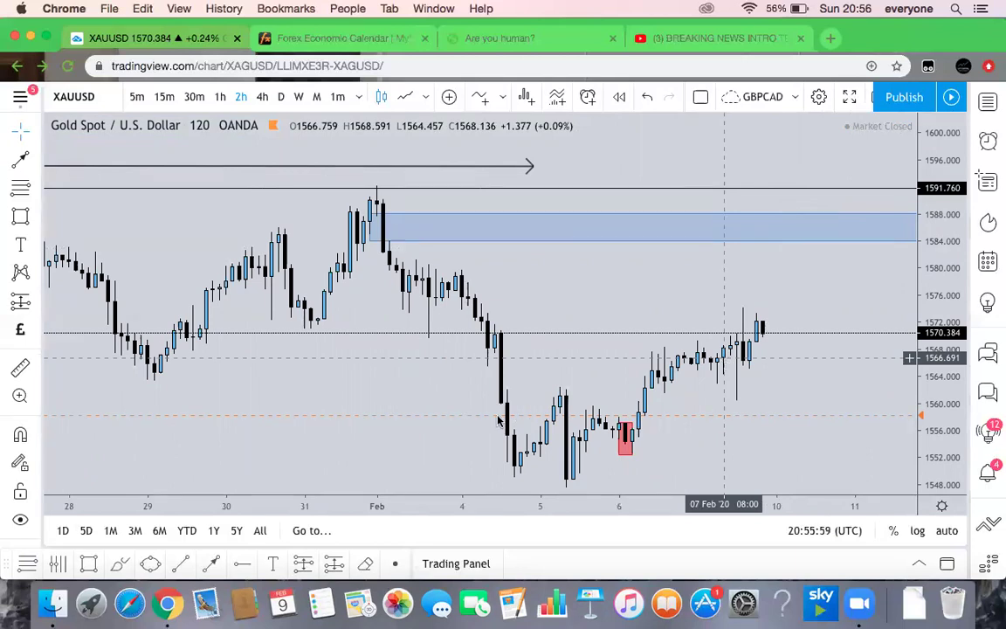
drag(552, 356, 562, 321)
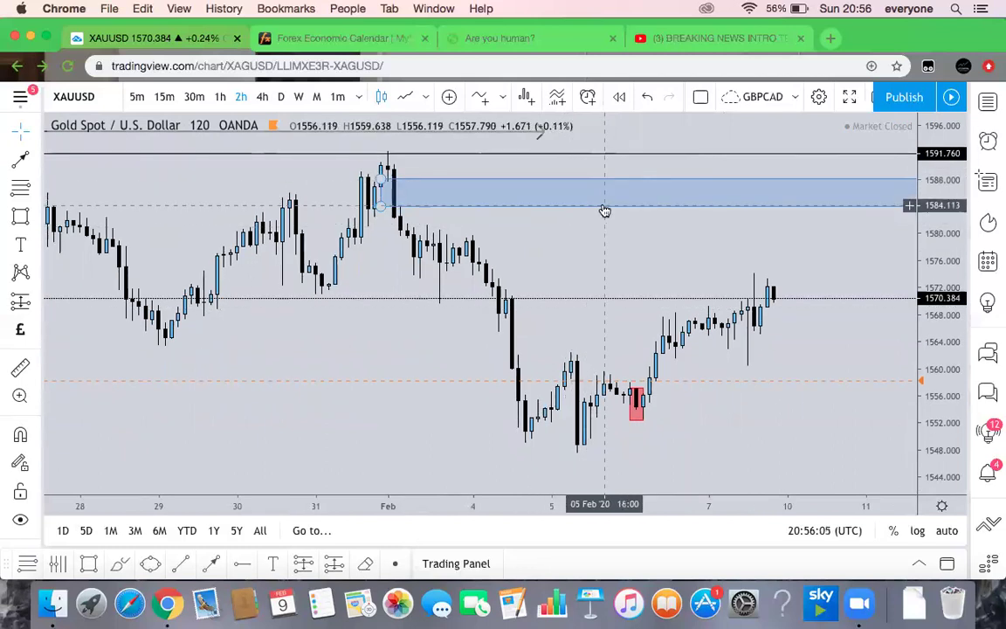
drag(947, 221, 947, 237)
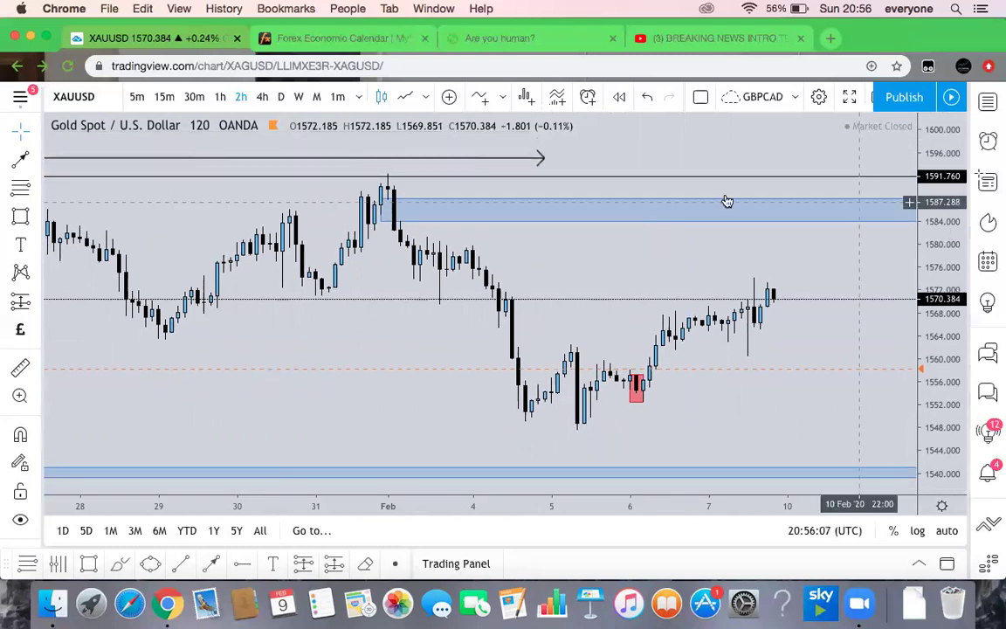
Step: Switch XAUUSD through daily to the weekly timeframe and examine the large blue zone above price and the yellow zone below it
click(282, 97)
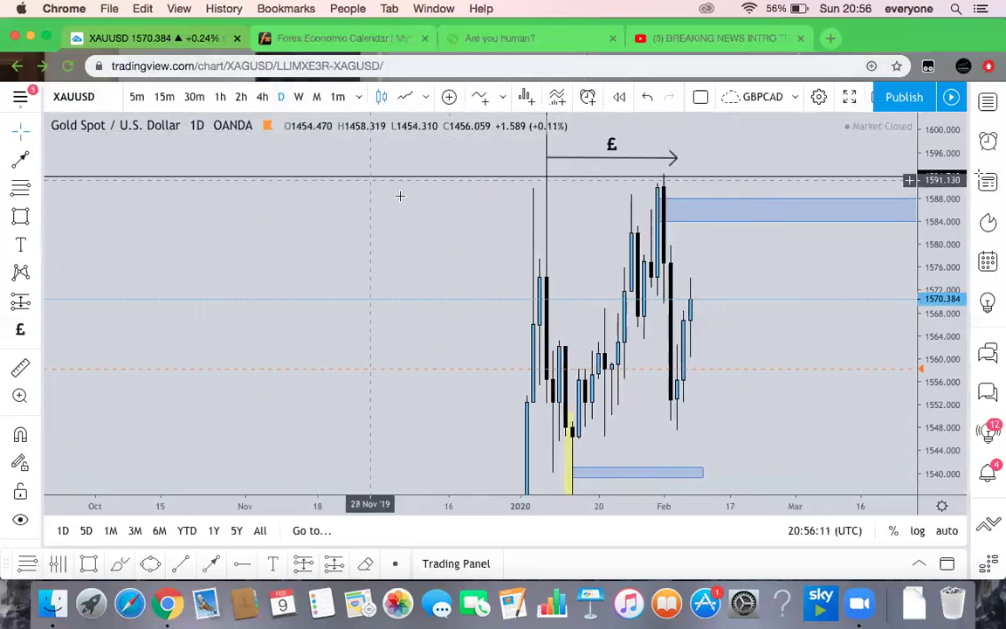
click(299, 97)
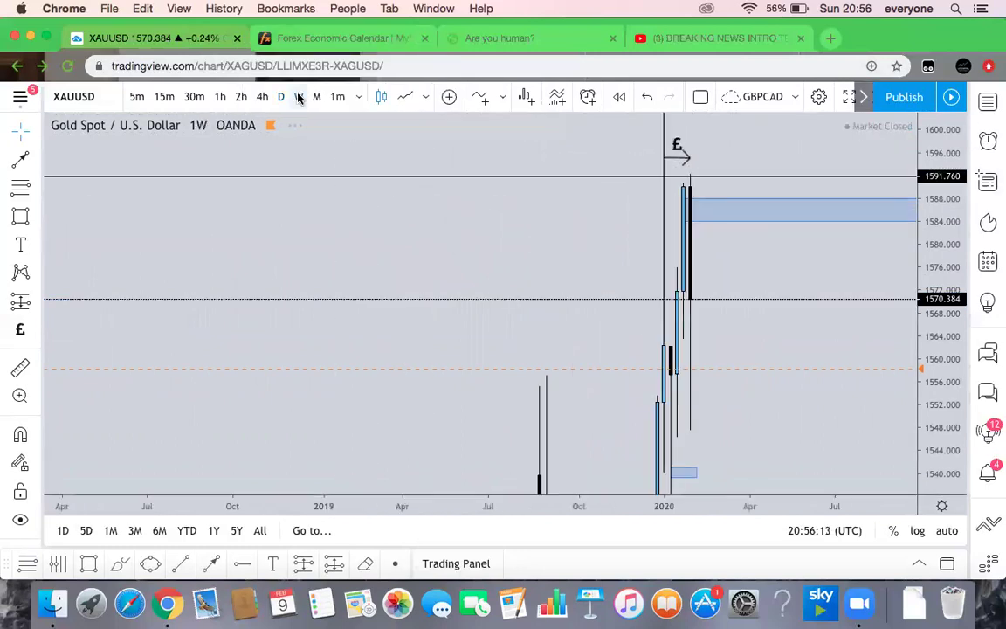
drag(927, 291, 918, 494)
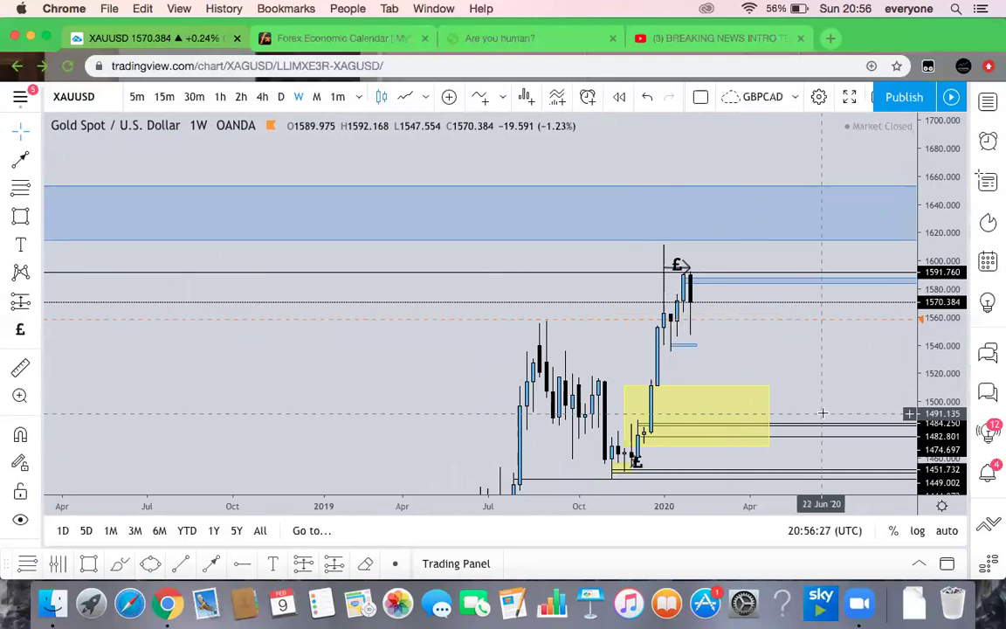
drag(815, 405, 699, 370)
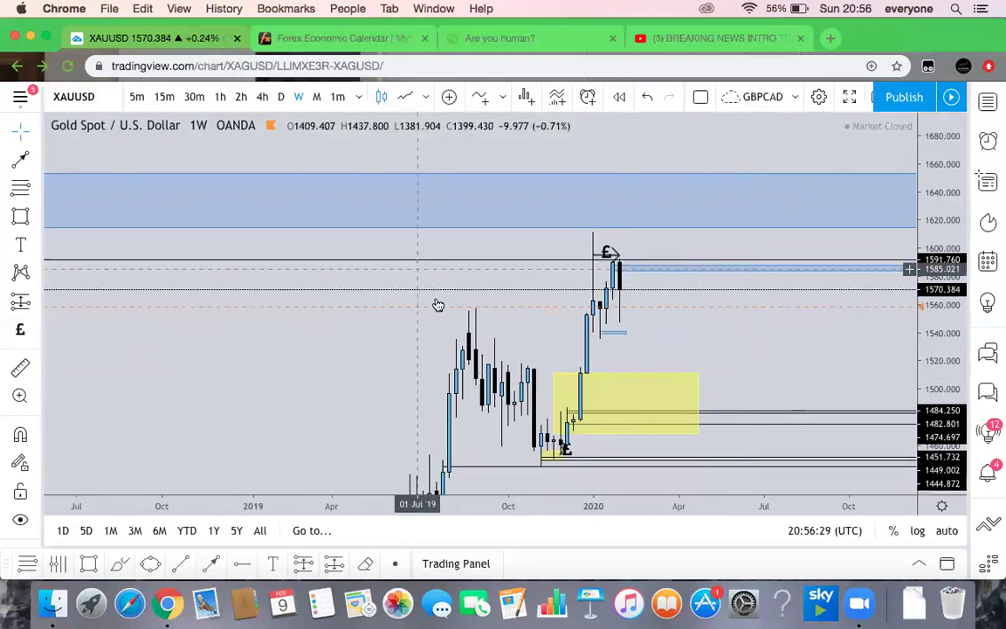
Step: Return XAUUSD to the daily timeframe and inspect the January–February swings between the small blue zones and the liquidity high
click(280, 98)
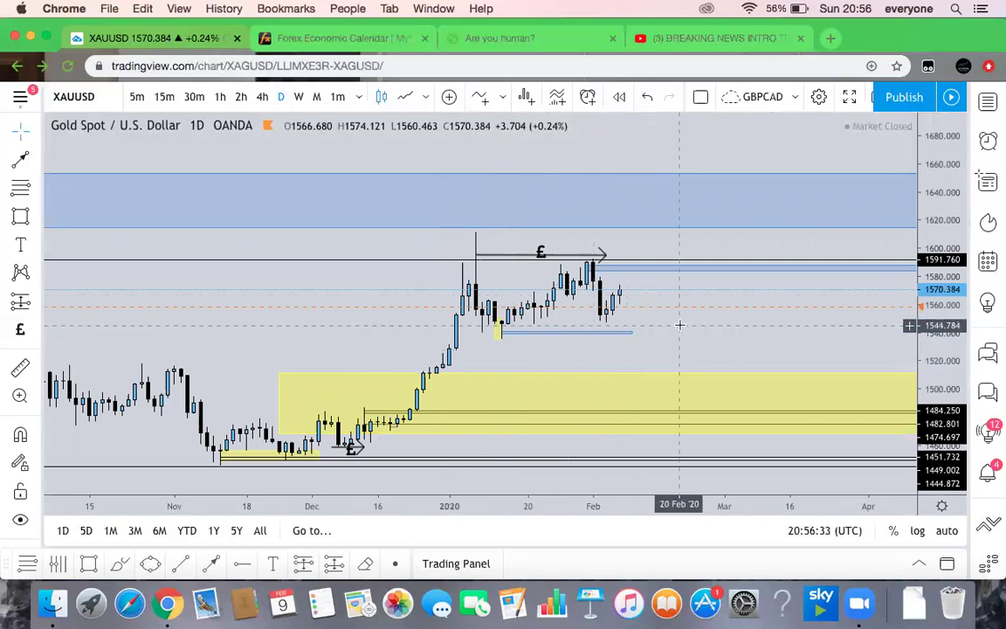
drag(681, 325, 685, 358)
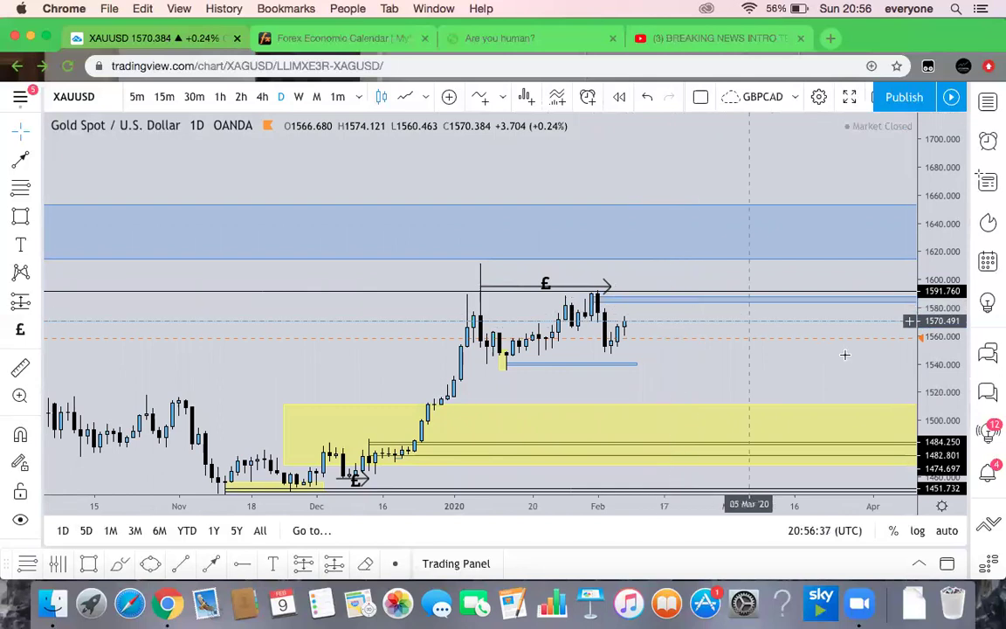
scroll(813, 340, up, 3)
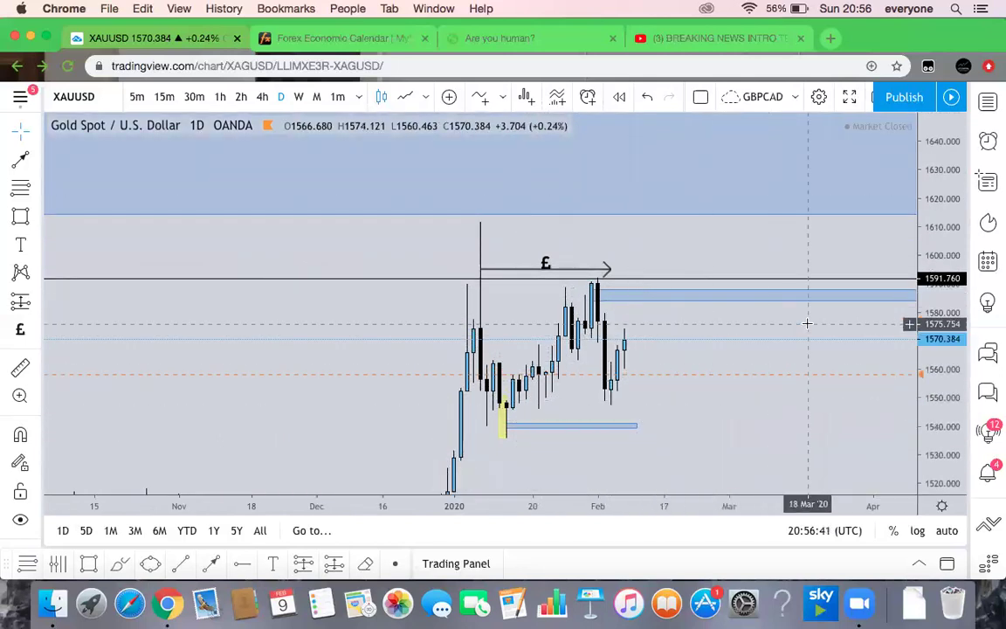
Step: Open the GBPUSD chart from the watchlist and examine its weekly candles around the 1.29894, 1.28058 and 1.27891 levels
click(987, 104)
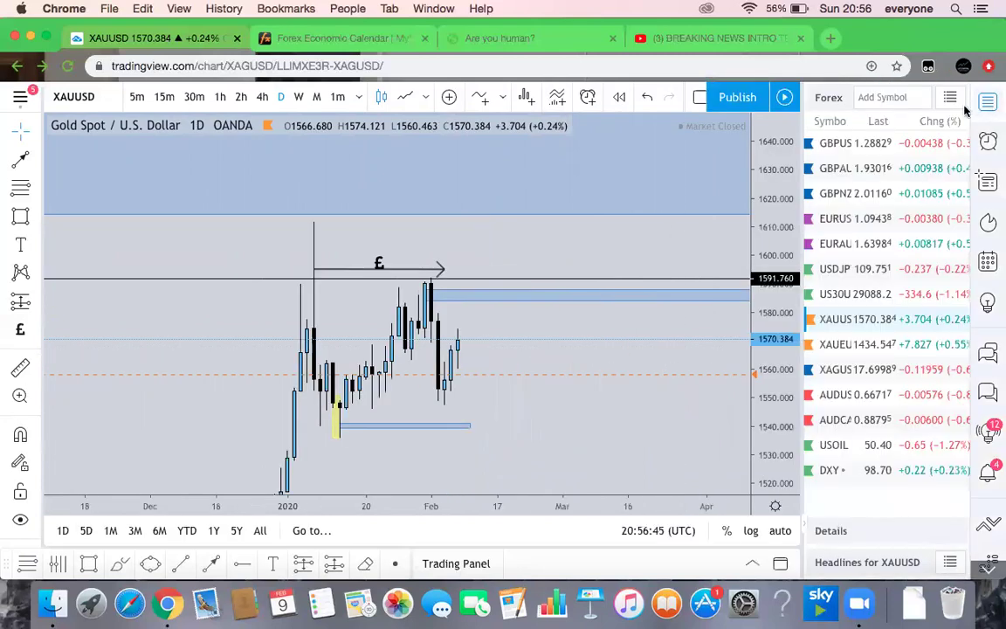
click(893, 150)
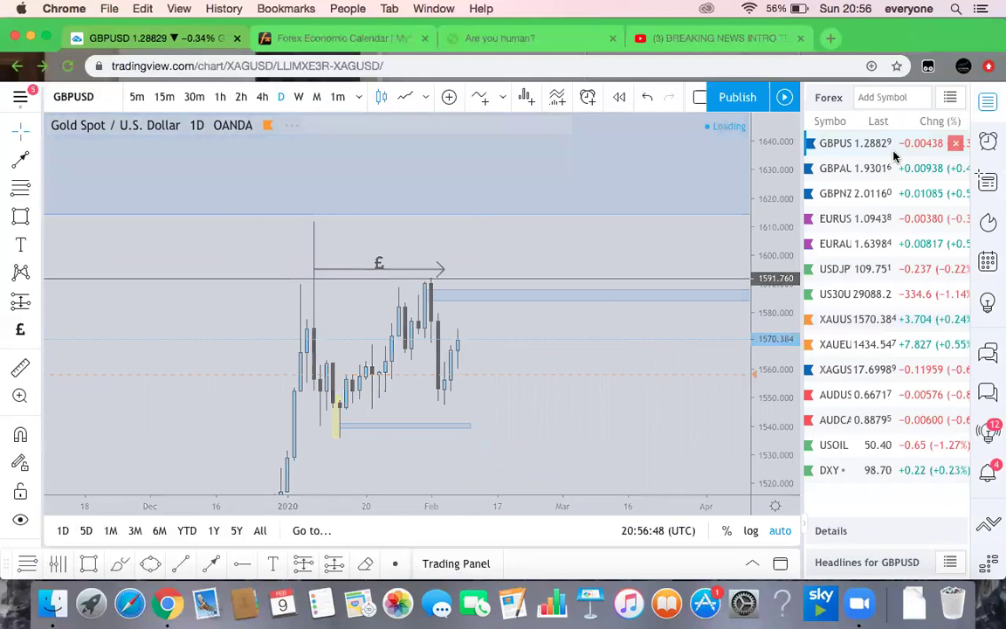
click(987, 103)
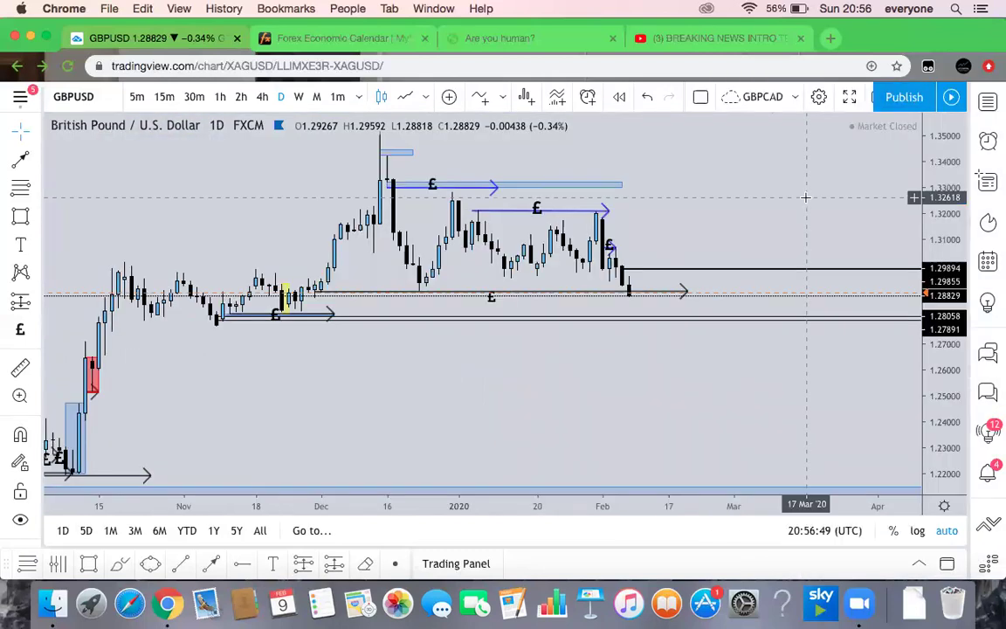
click(296, 97)
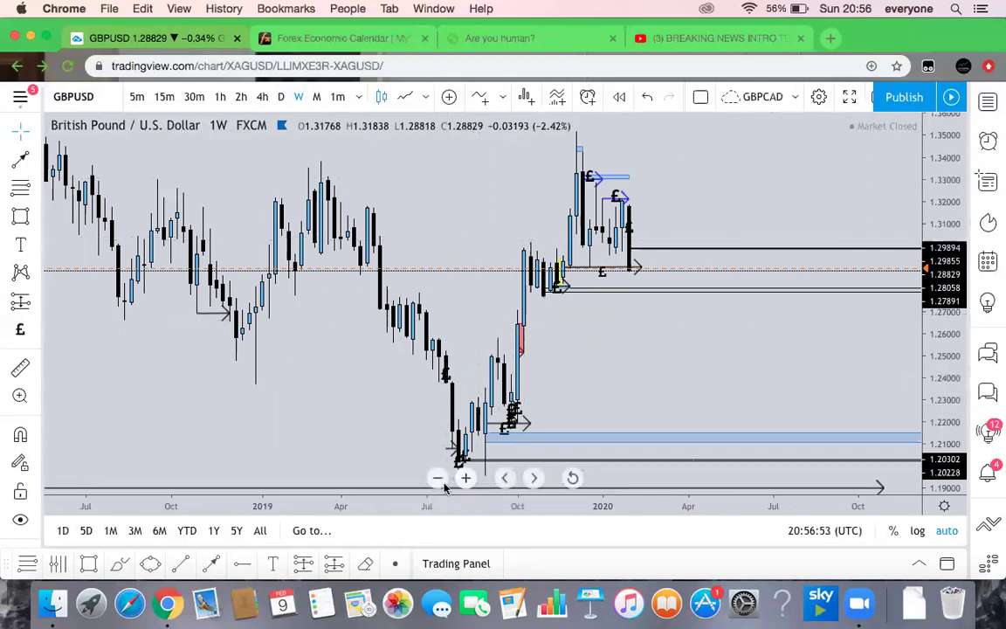
click(464, 478)
scroll(708, 393, left, 3)
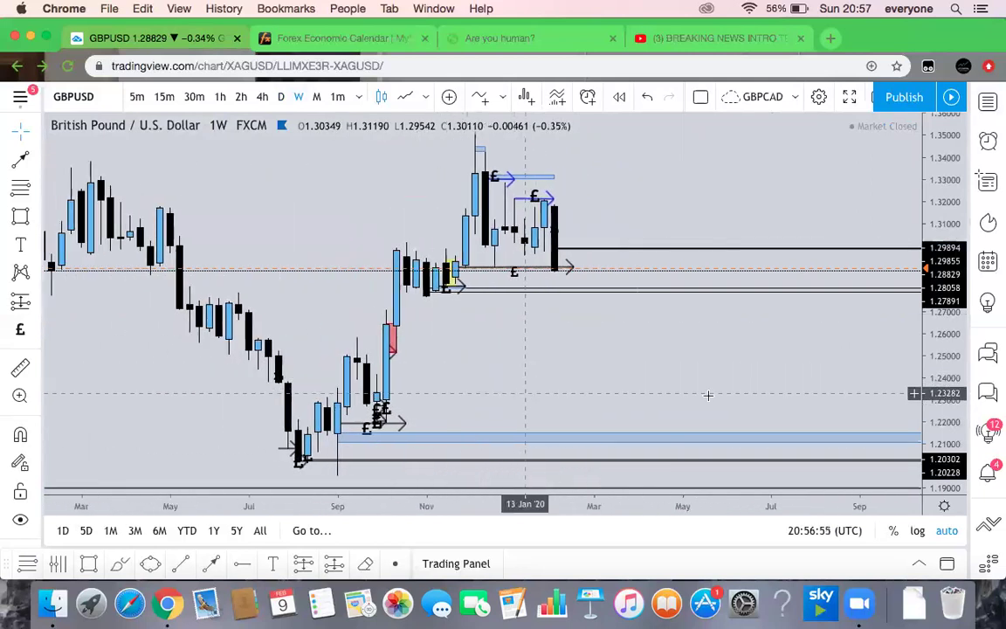
scroll(677, 429, left, 3)
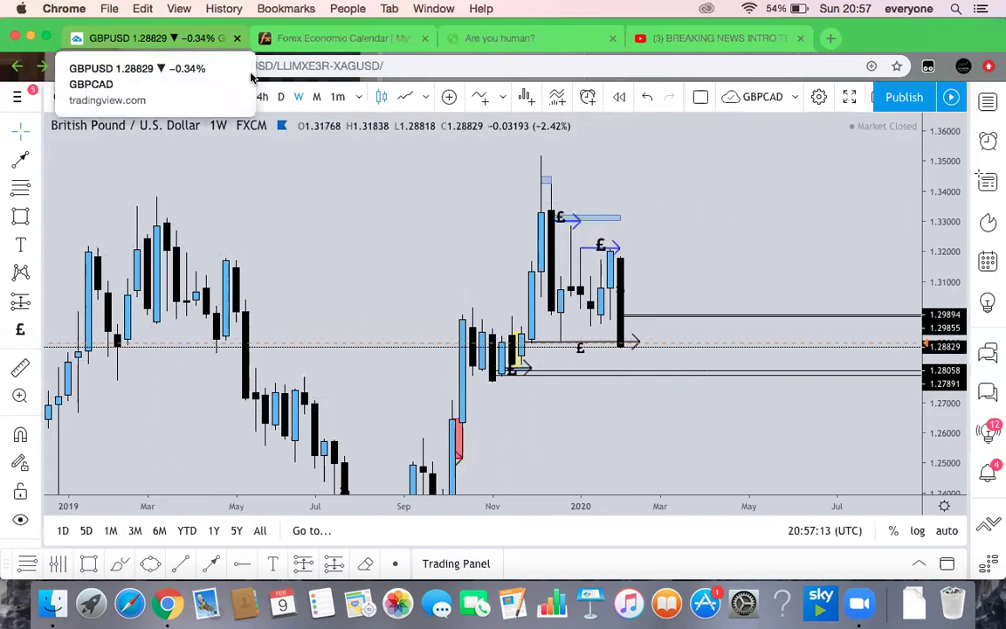
Step: Switch GBPUSD to the daily timeframe and inspect the yellow-highlighted November candle and the liquidity arrows below price
click(281, 96)
drag(307, 183, 427, 187)
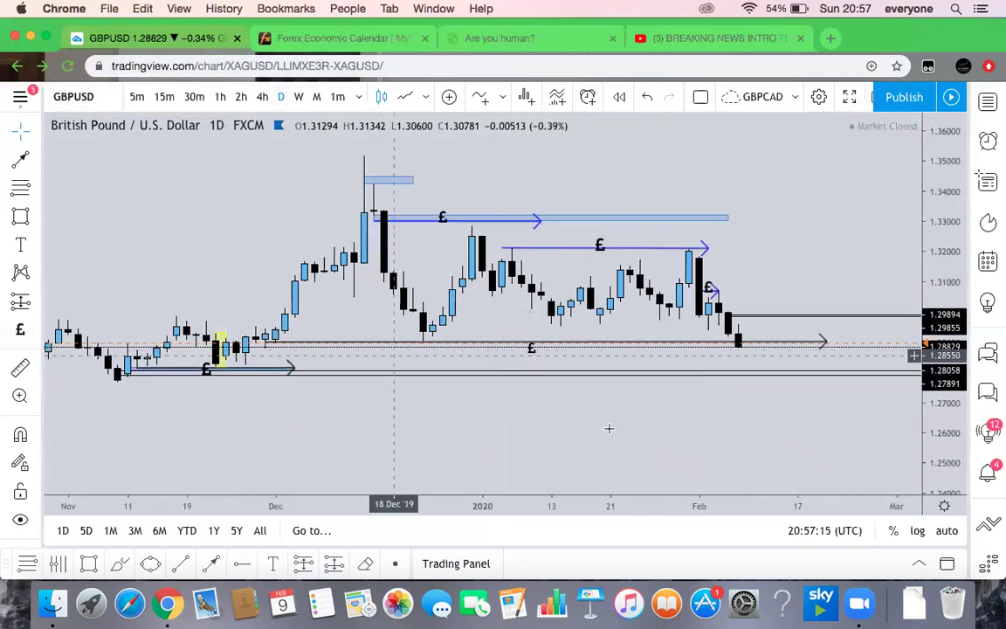
drag(955, 477, 952, 507)
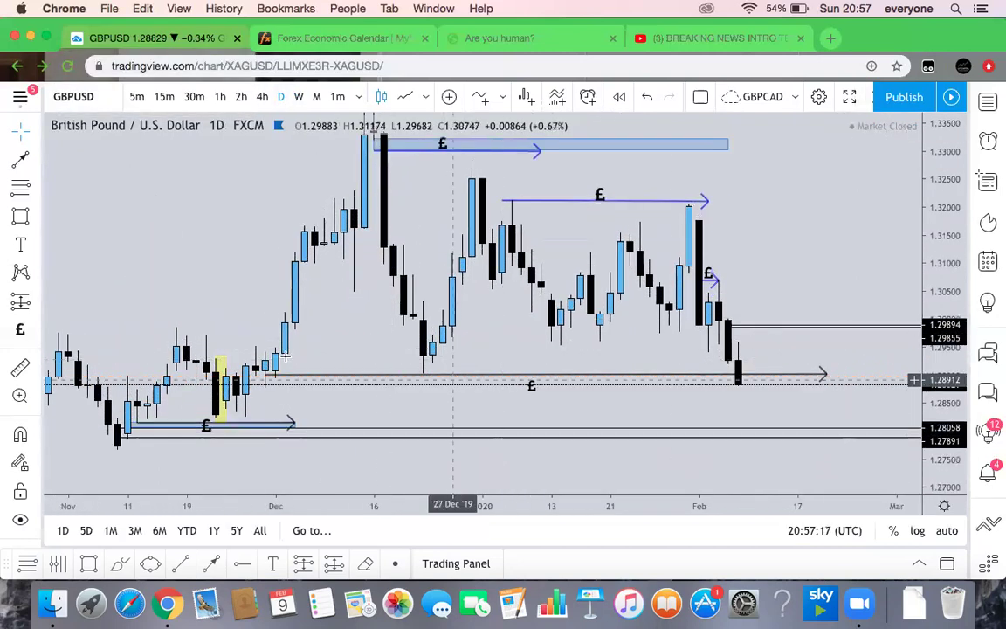
click(217, 360)
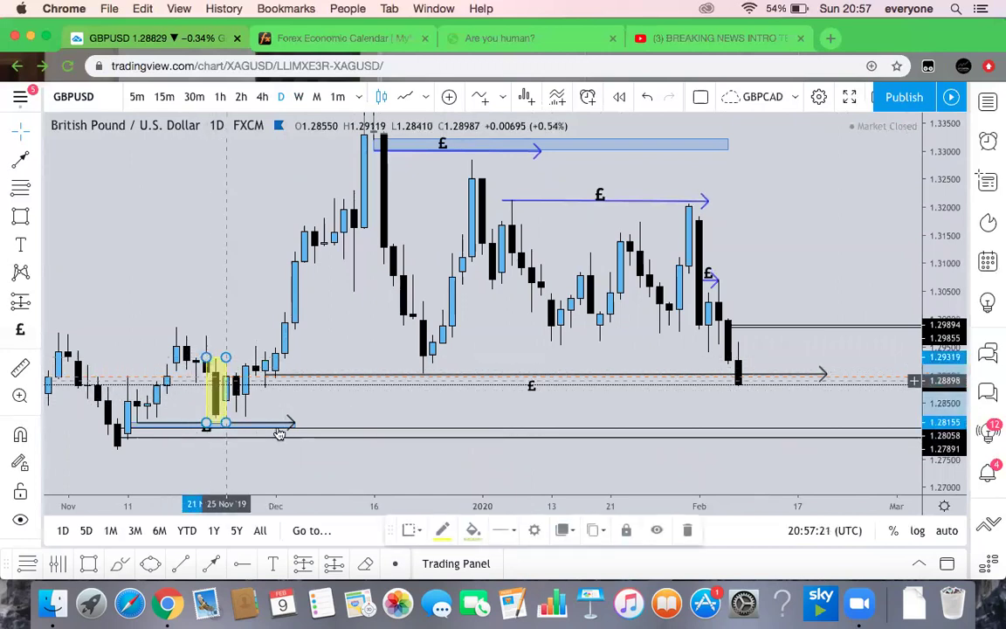
click(337, 400)
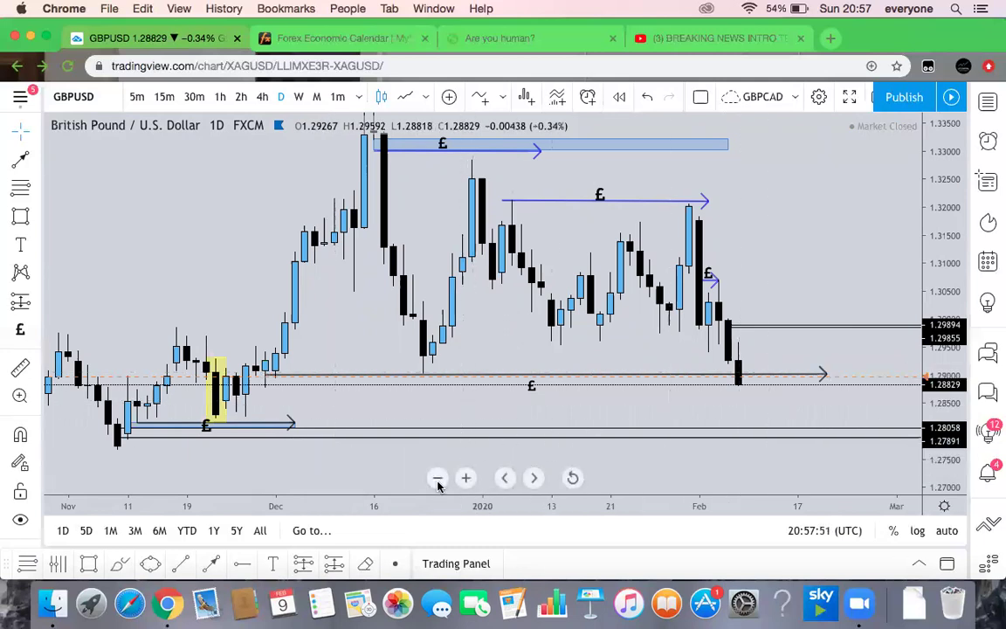
Step: Examine GBPUSD's wider daily range from October to February, from the blue zones above price down to the 1.28058 and 1.27891 levels
click(438, 479)
drag(804, 249, 804, 297)
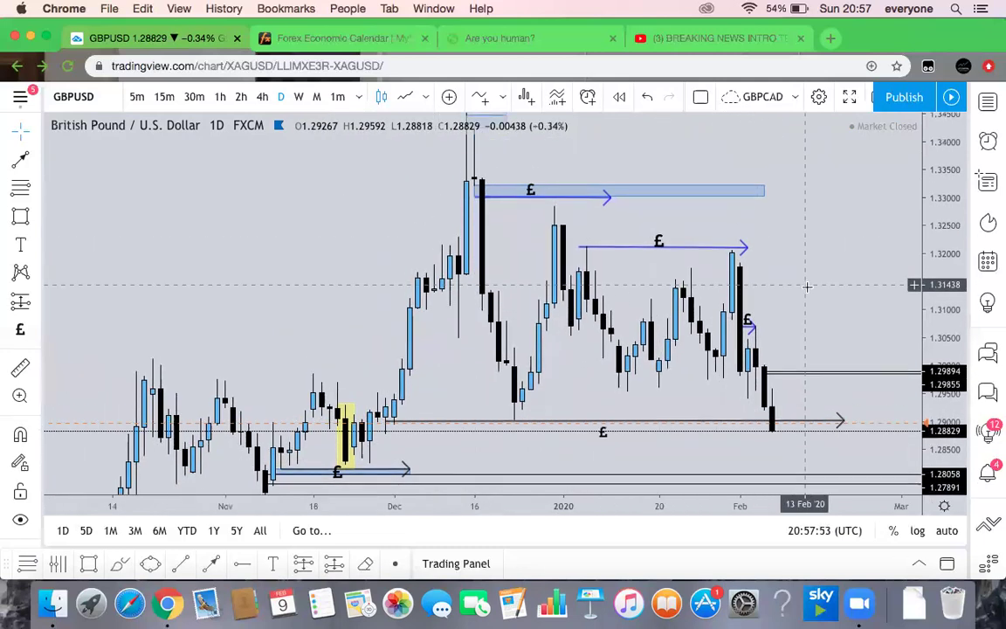
drag(956, 154, 955, 188)
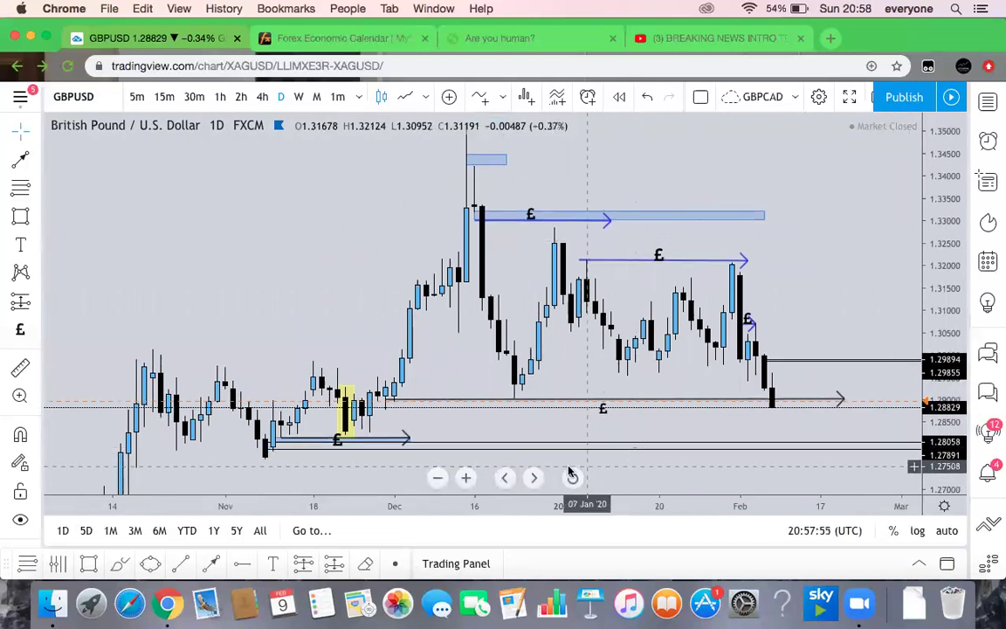
drag(658, 463, 665, 389)
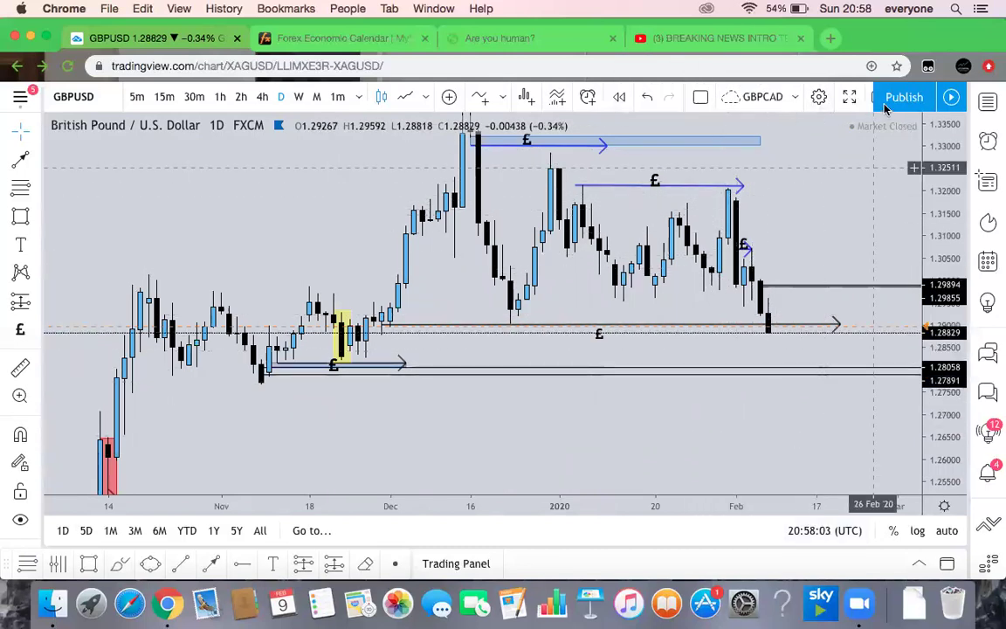
drag(827, 225, 826, 251)
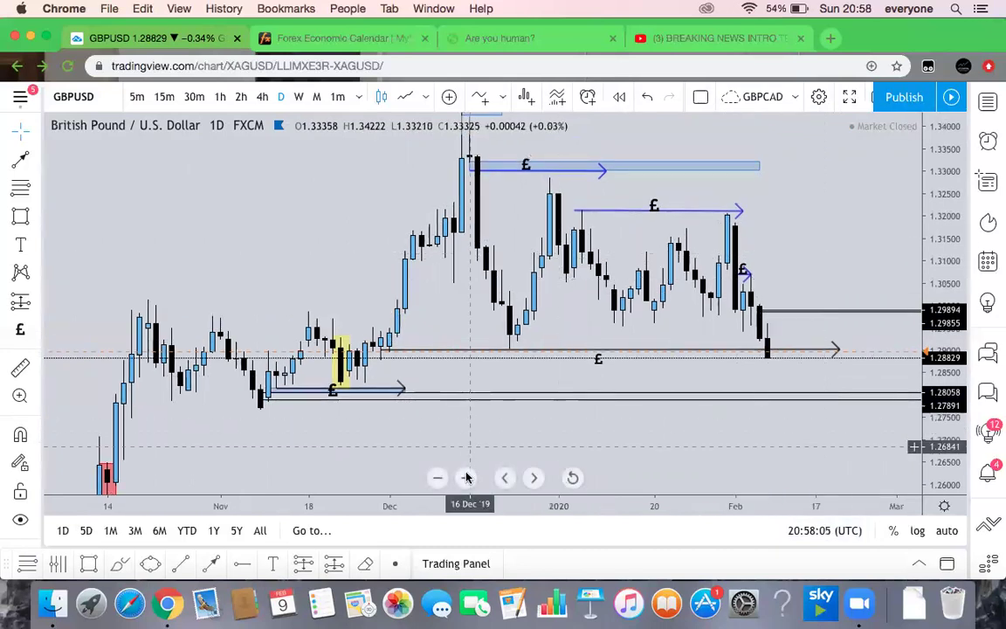
click(438, 477)
click(438, 478)
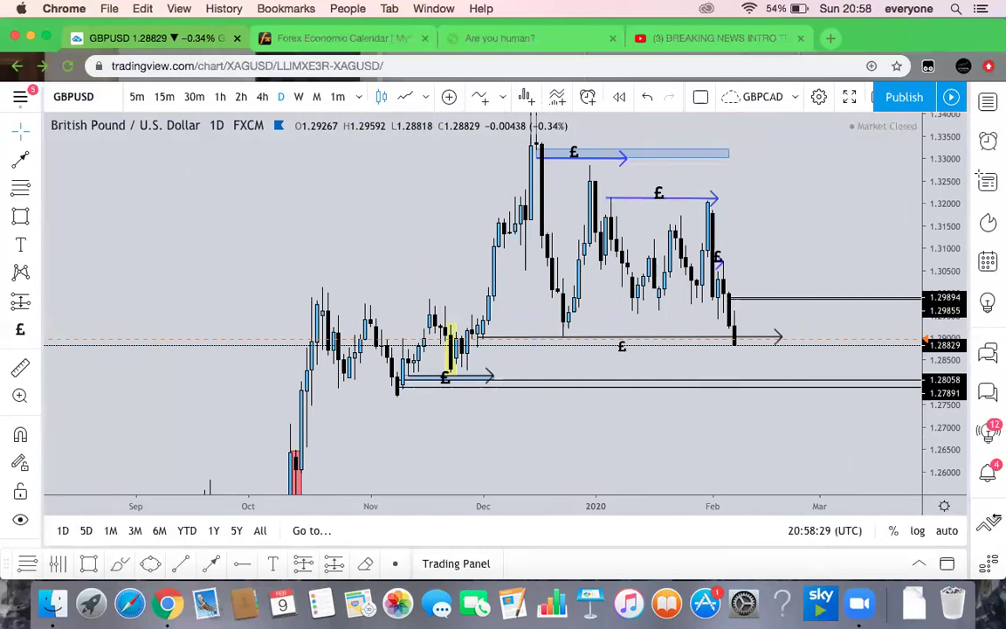
Step: Close the YouTube breaking news intro page, keeping the GBPUSD daily chart open
click(800, 38)
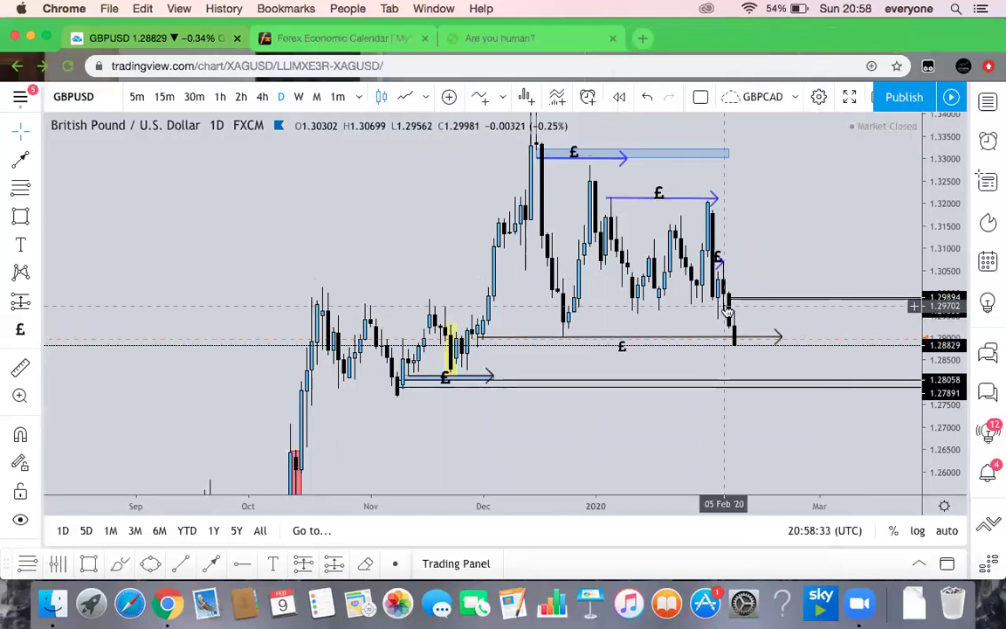